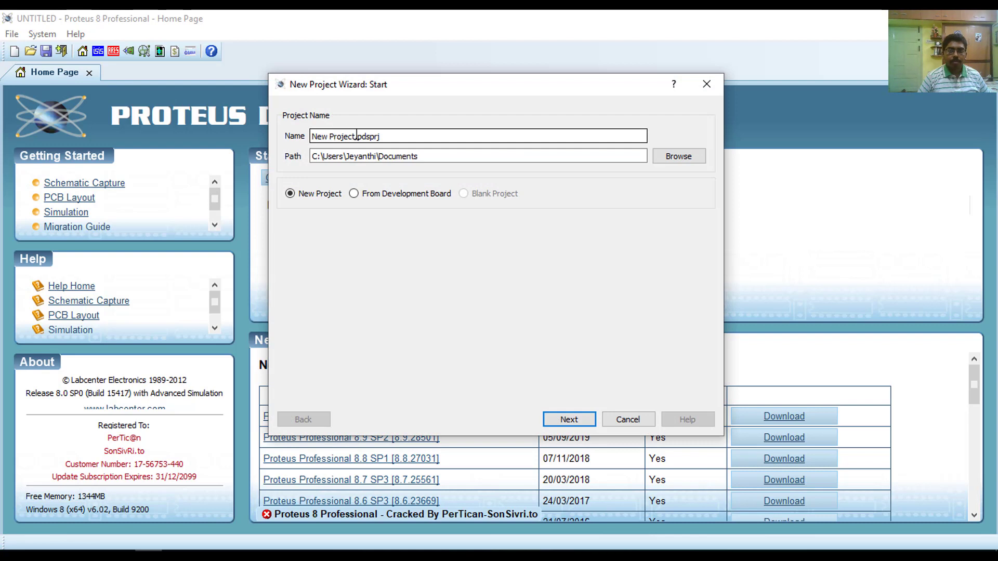
Name the new project Rain Detector, keep the default path and proceed to the schematic setup.
{"action": "left_click_drag", "start_coordinate": [355, 136], "coordinate": [295, 139]}
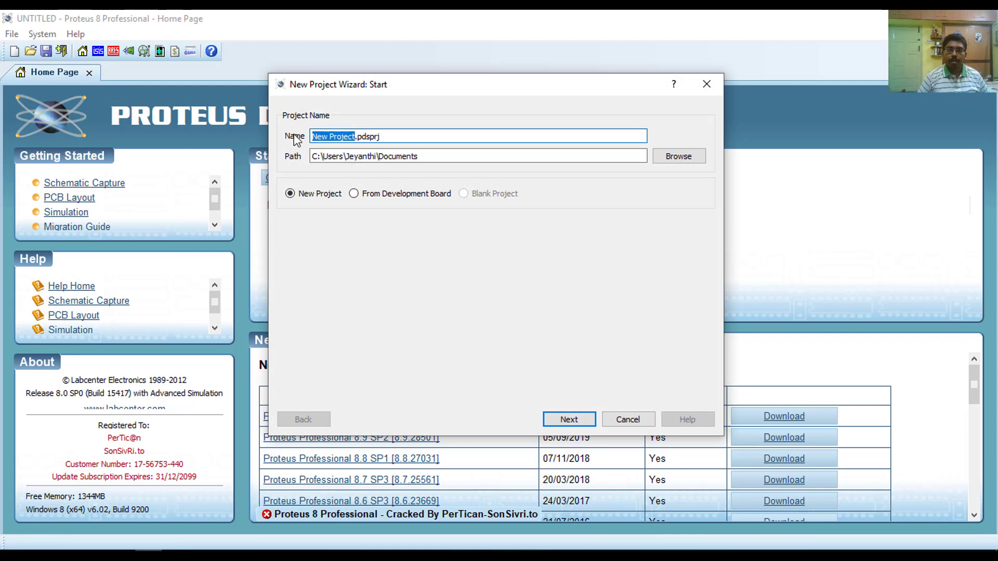
{"action": "key", "text": "BackSpace"}
{"action": "type", "text": "Rain "}
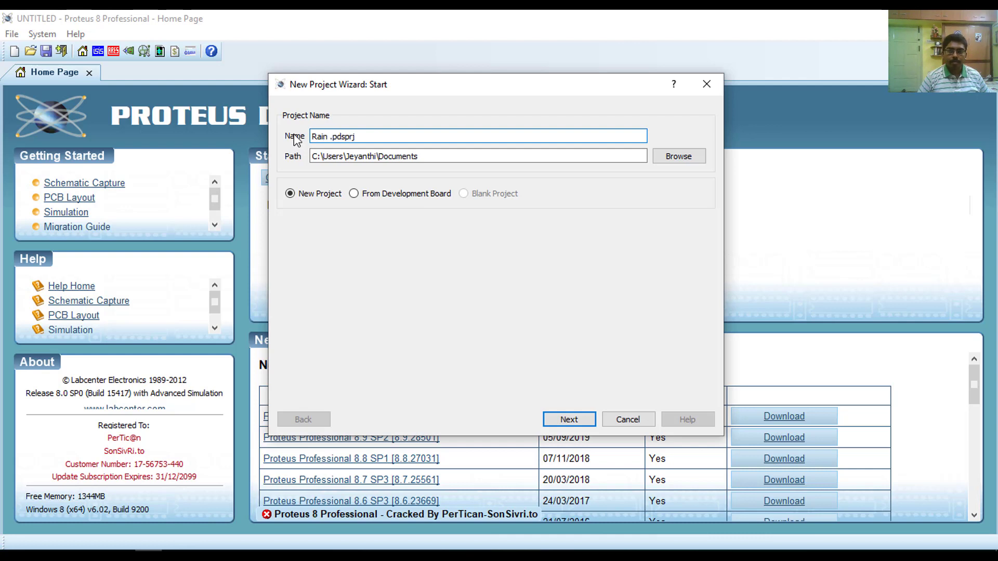
{"action": "type", "text": "Detector"}
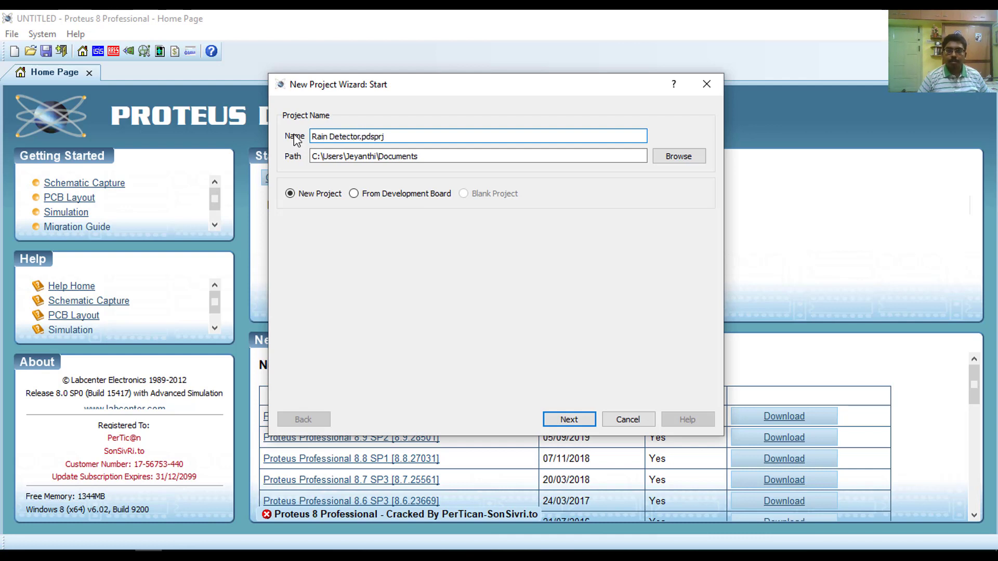
{"action": "key", "text": "Return"}
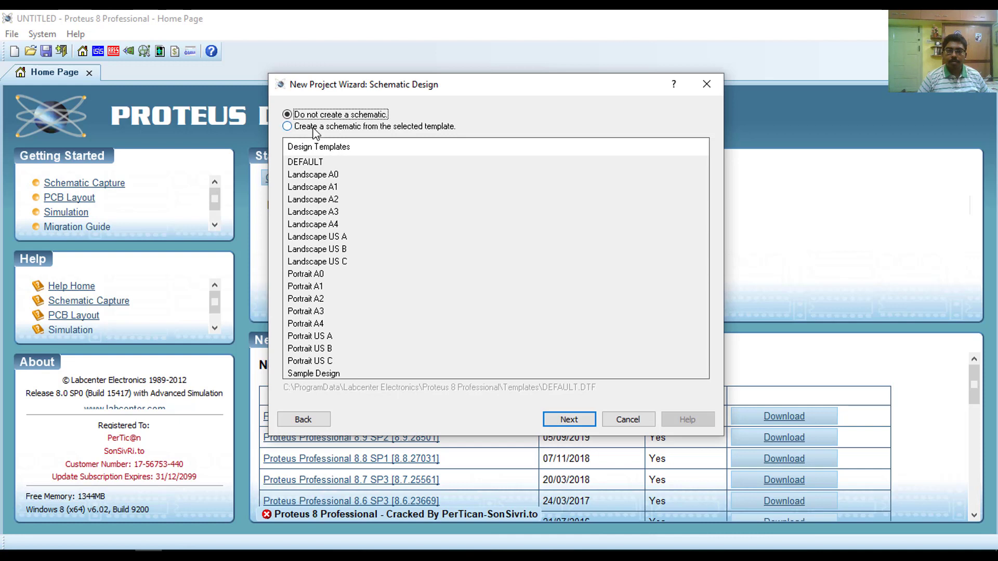
Create the project with a DEFAULT template schematic, a Generic Single Layer PCB layout and no firmware project.
{"action": "left_click", "coordinate": [313, 128]}
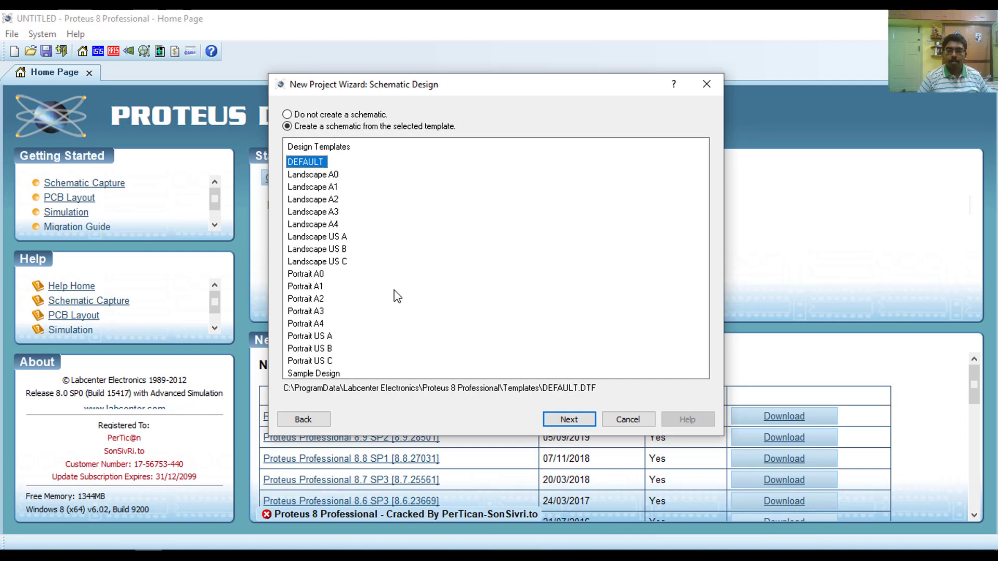
{"action": "left_click", "coordinate": [566, 423]}
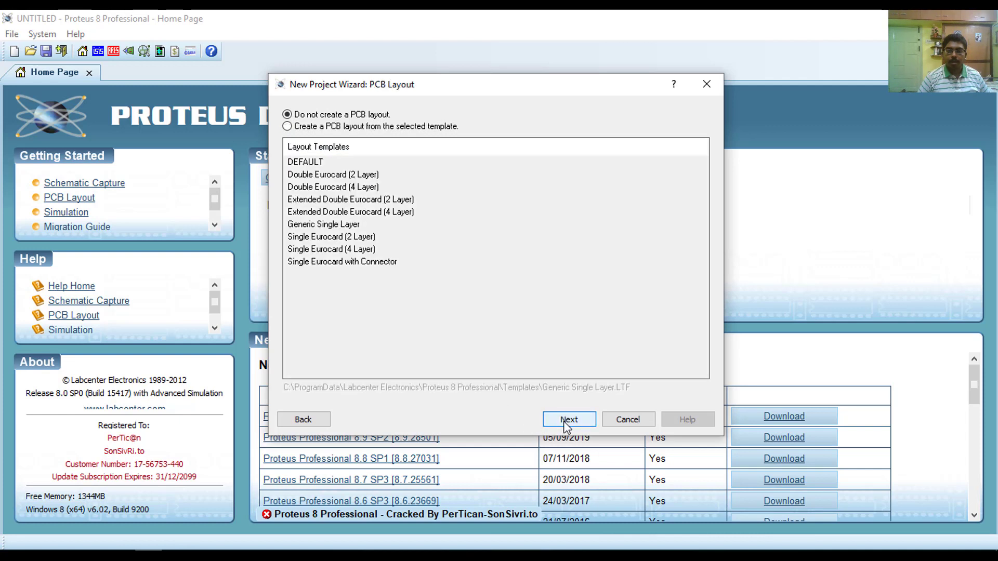
{"action": "left_click", "coordinate": [300, 131]}
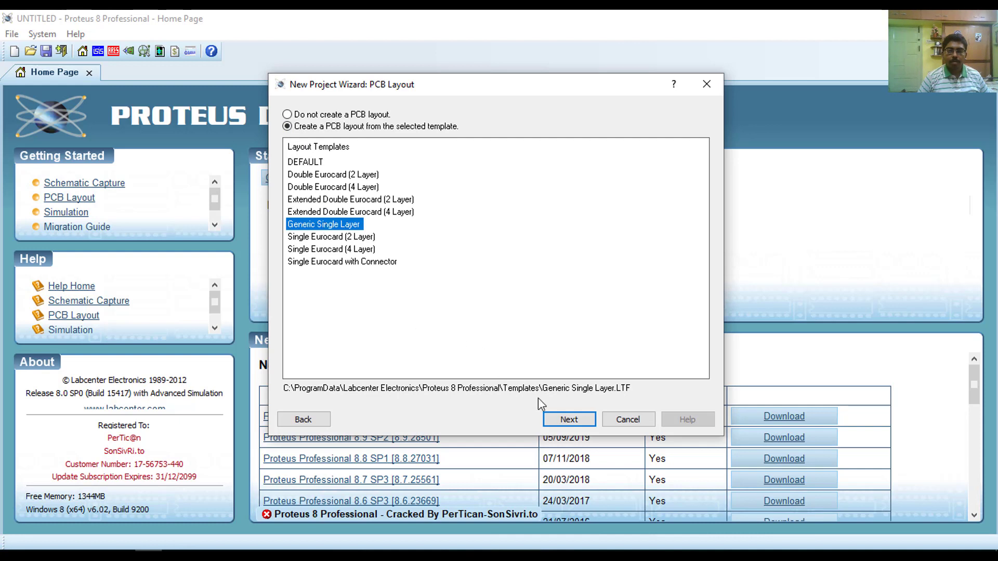
{"action": "left_click", "coordinate": [559, 421]}
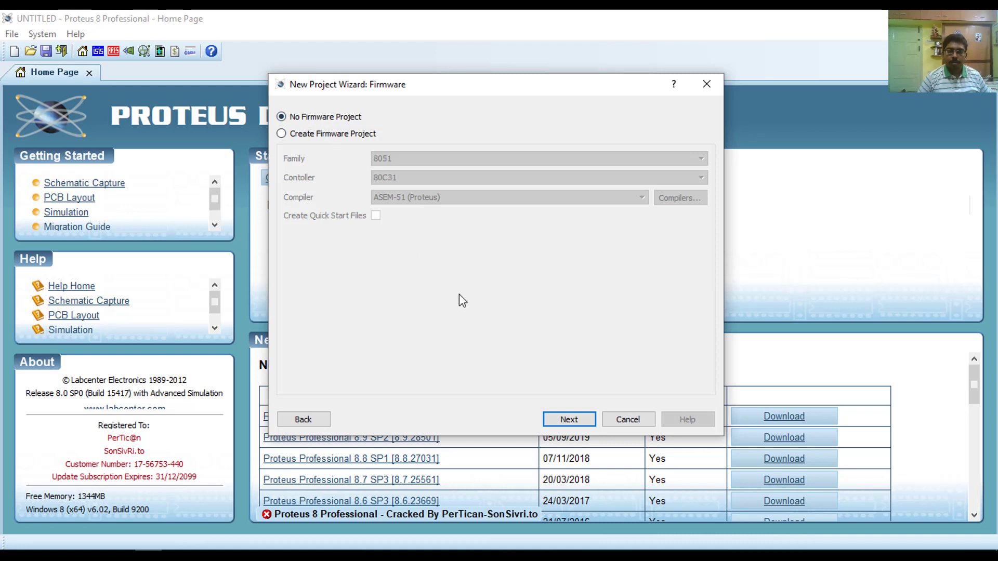
{"action": "left_click", "coordinate": [569, 420]}
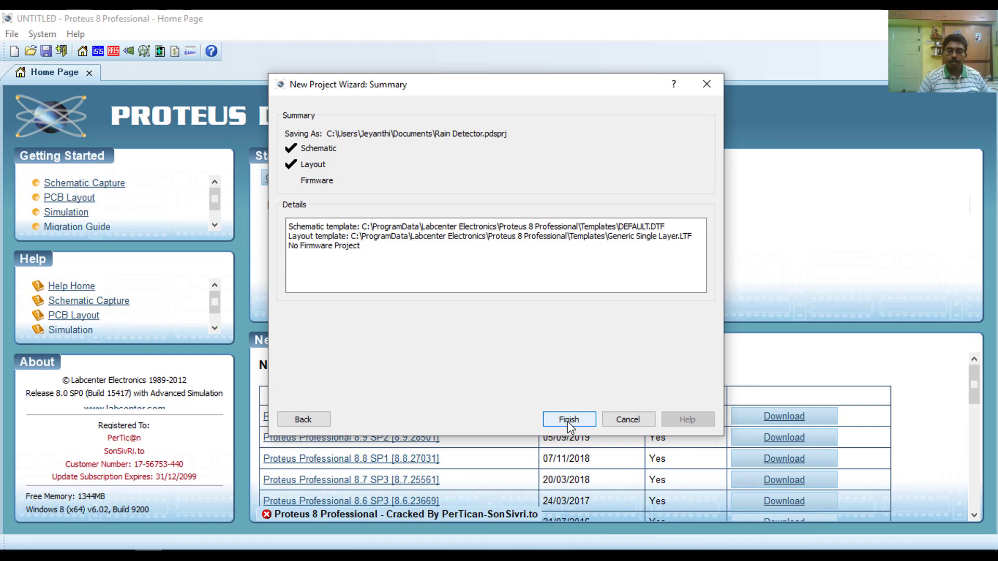
{"action": "left_click", "coordinate": [569, 420]}
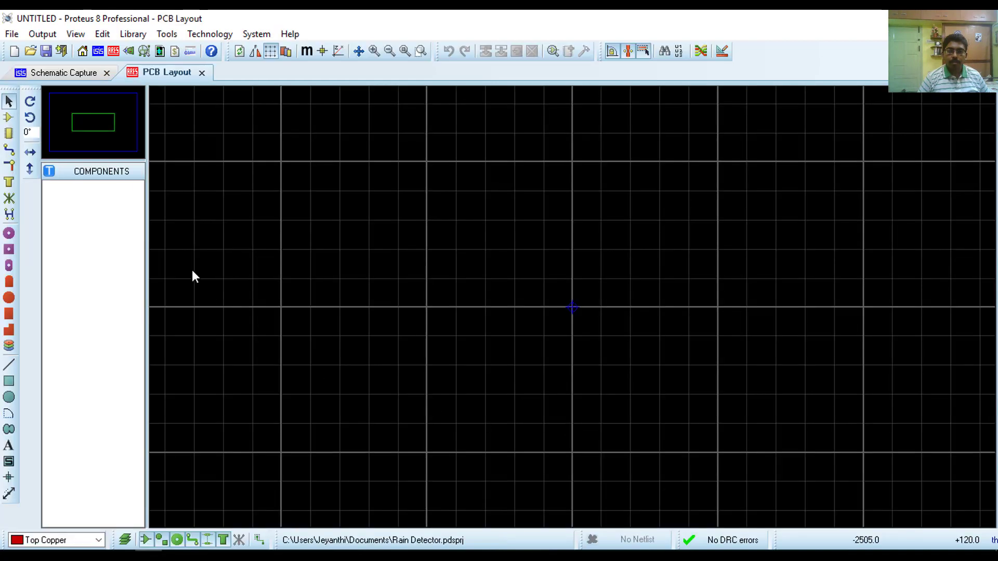
Switch to the schematic sheet and save the project.
{"action": "left_click", "coordinate": [79, 77]}
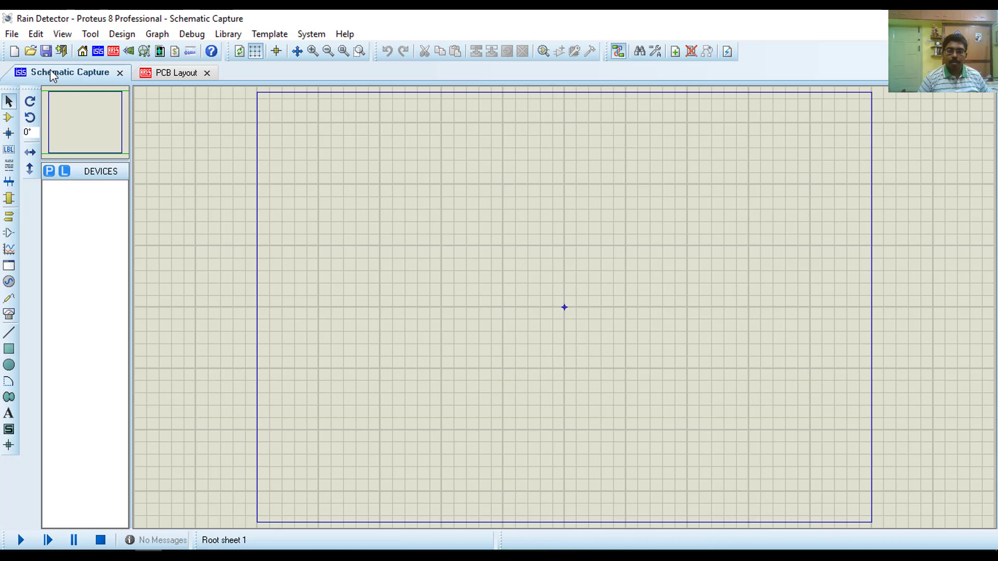
{"action": "left_click", "coordinate": [46, 53]}
Add the 10K 0.6W metal film resistor MINRES10K from the Resistors category to the schematic's device list.
{"action": "left_click", "coordinate": [11, 118]}
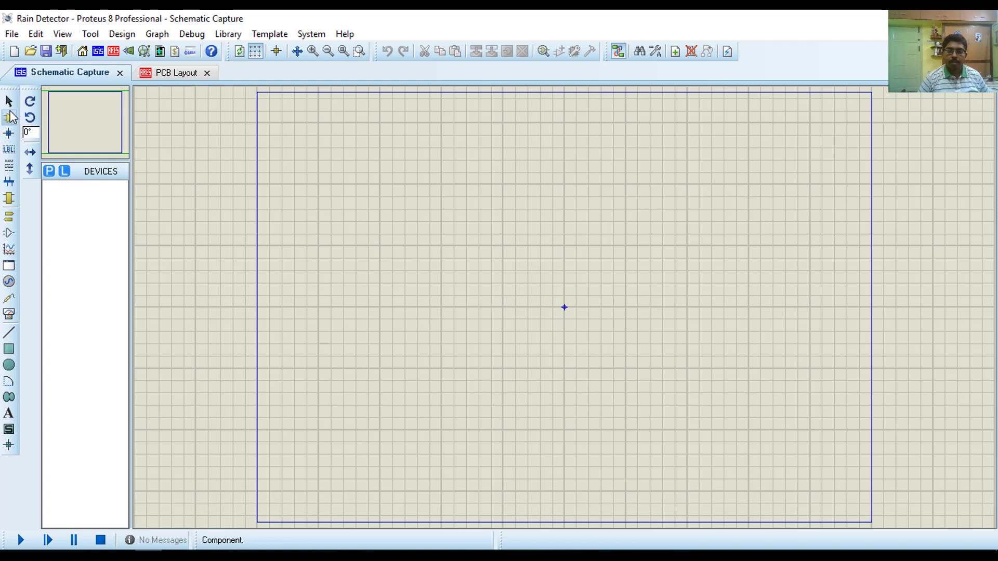
{"action": "left_click", "coordinate": [49, 171]}
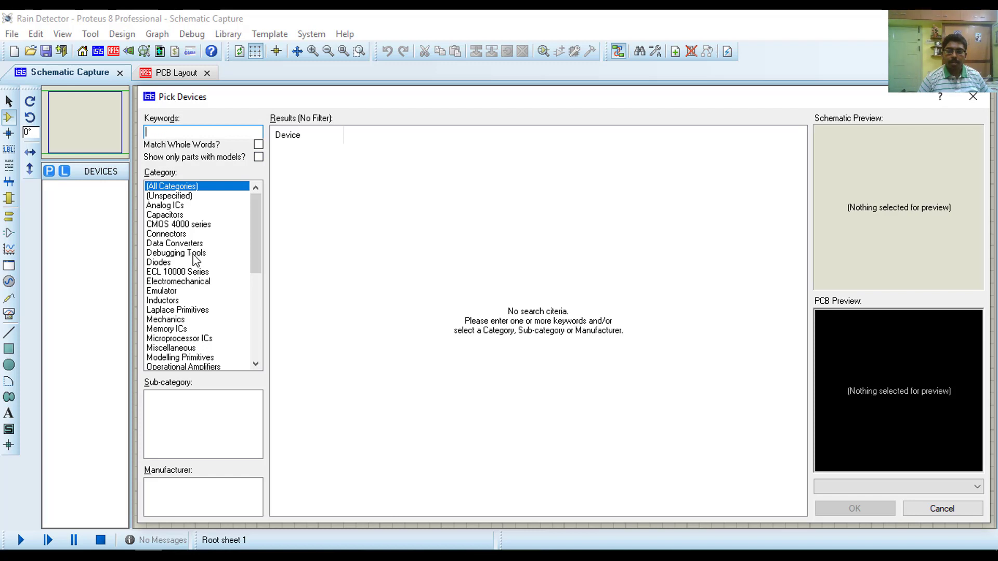
{"action": "scroll", "coordinate": [196, 260], "scroll_direction": "down", "scroll_amount": 2}
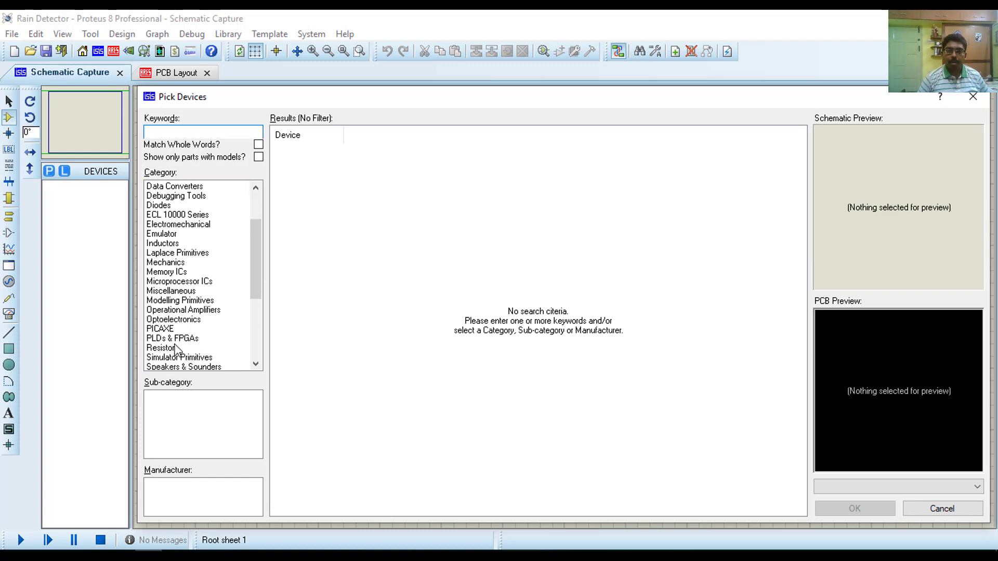
{"action": "left_click", "coordinate": [179, 348]}
{"action": "left_click", "coordinate": [180, 406]}
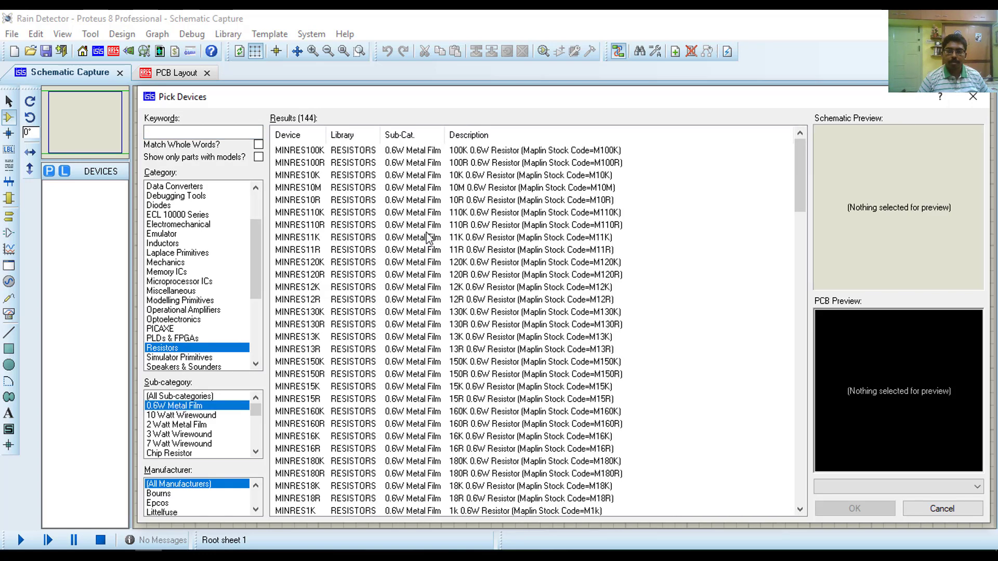
{"action": "left_click", "coordinate": [455, 179]}
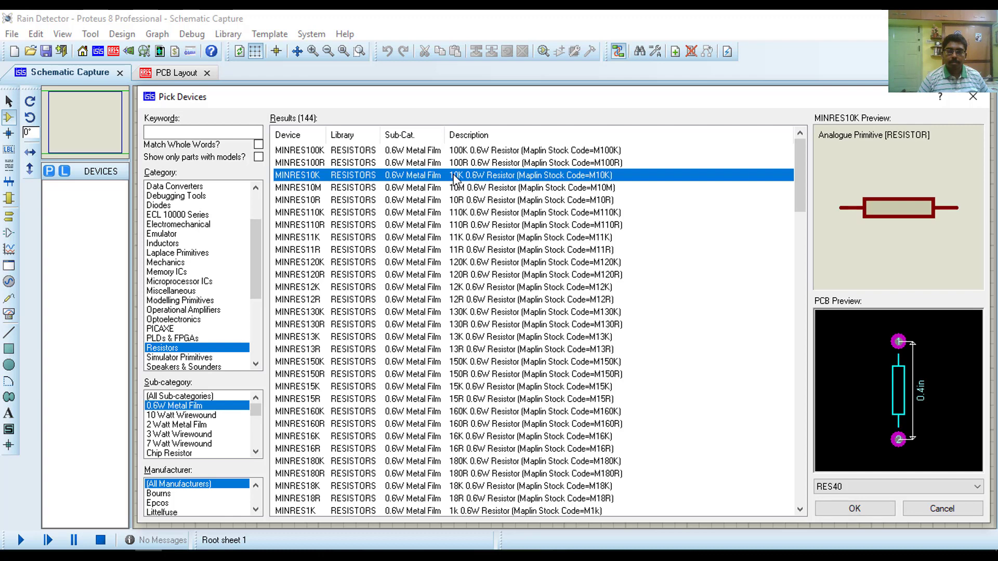
{"action": "double_click", "coordinate": [456, 179]}
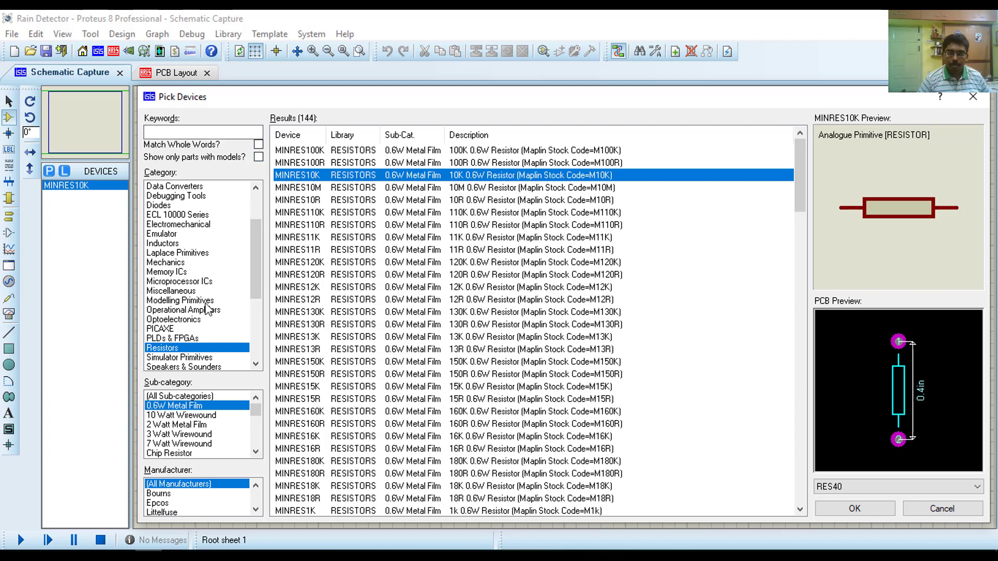
Add the 1u 100V radial electrolytic capacitor PCELEC1U100V from the Capacitors category to the device list.
{"action": "scroll", "coordinate": [202, 268], "scroll_direction": "up", "scroll_amount": 3}
{"action": "left_click", "coordinate": [174, 215]}
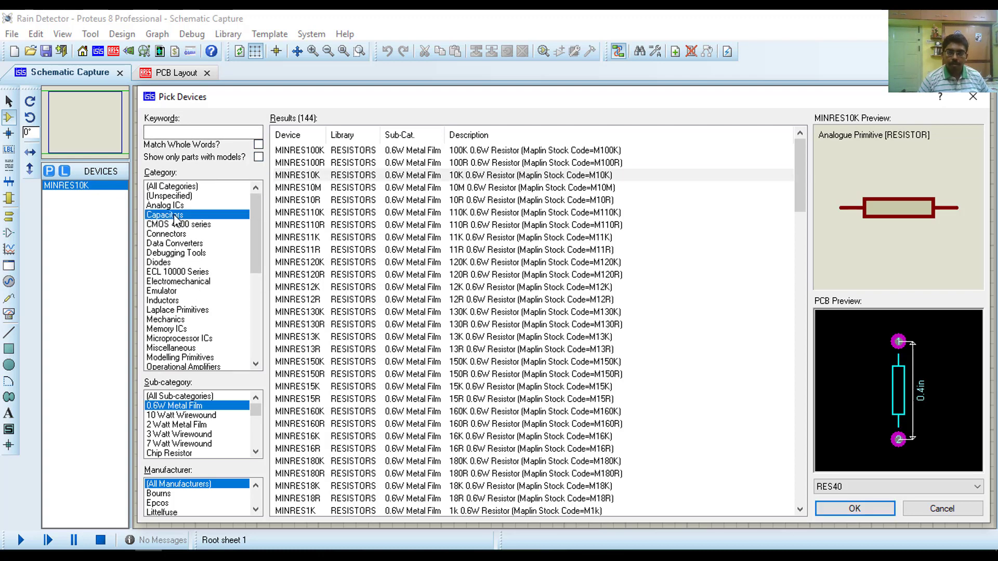
{"action": "left_click_drag", "start_coordinate": [256, 414], "coordinate": [256, 448]}
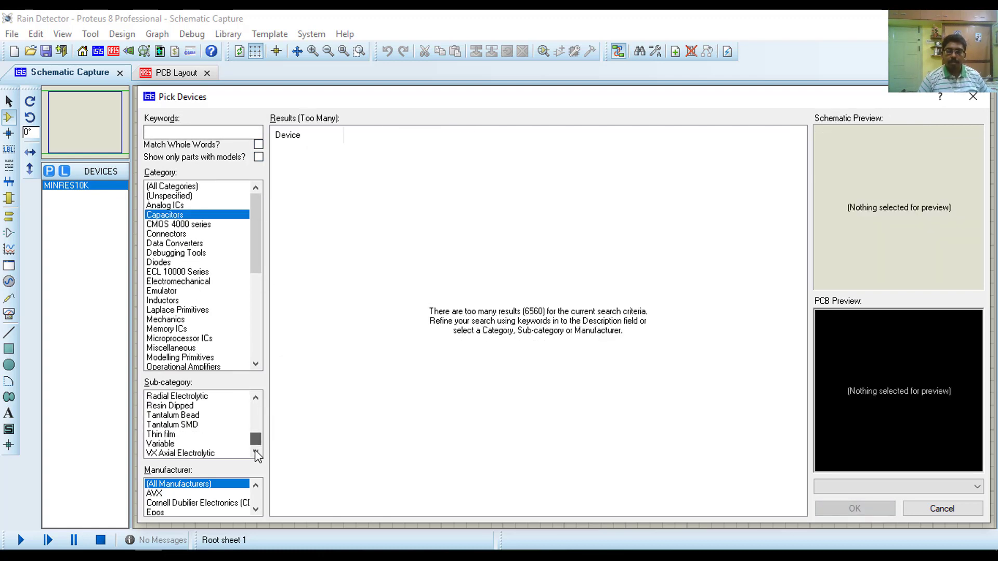
{"action": "left_click", "coordinate": [169, 398]}
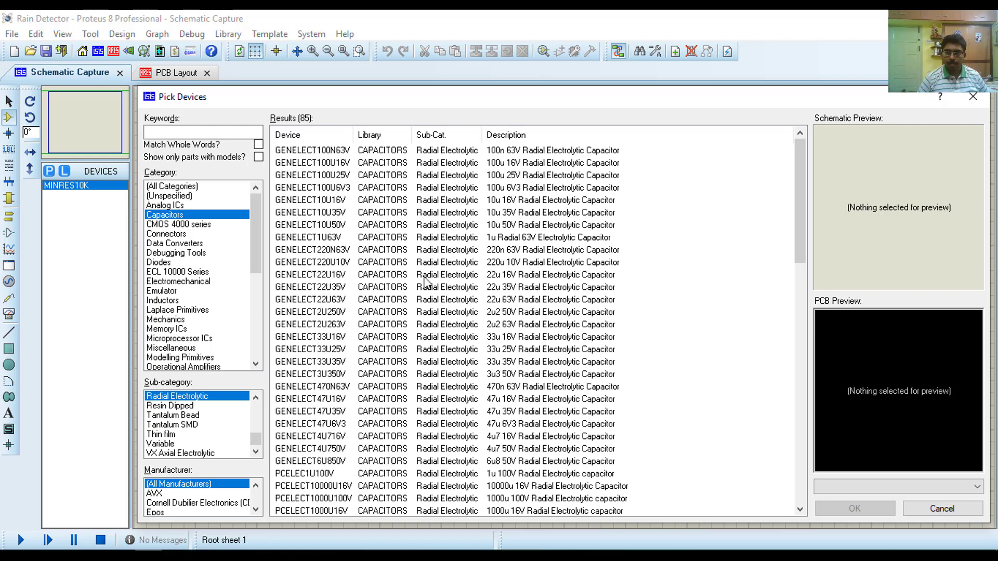
{"action": "left_click", "coordinate": [511, 474]}
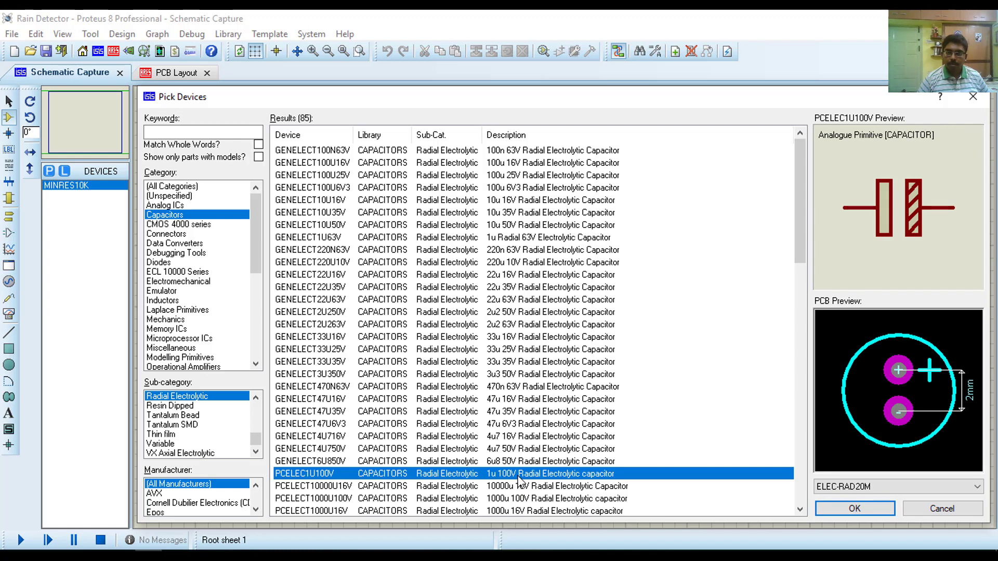
{"action": "double_click", "coordinate": [518, 477]}
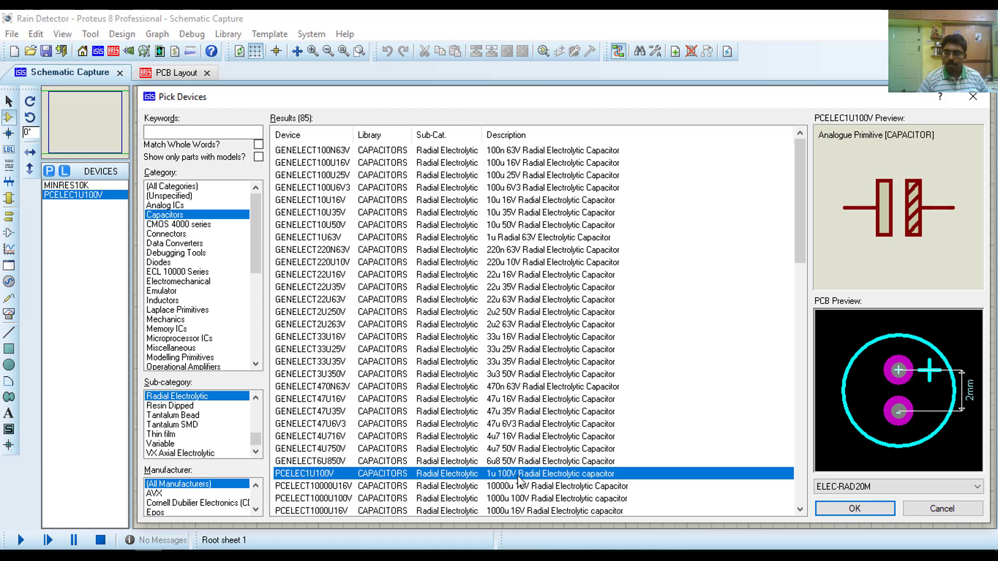
Search the device library for 547 within Transistors and add the BC547 NPN transistor to the device list.
{"action": "left_click", "coordinate": [167, 133]}
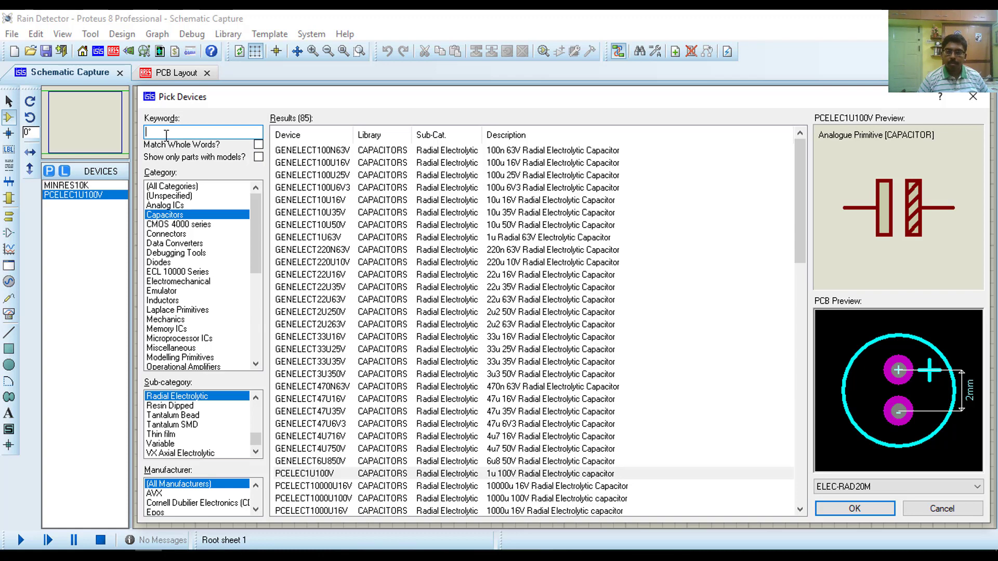
{"action": "type", "text": "547"}
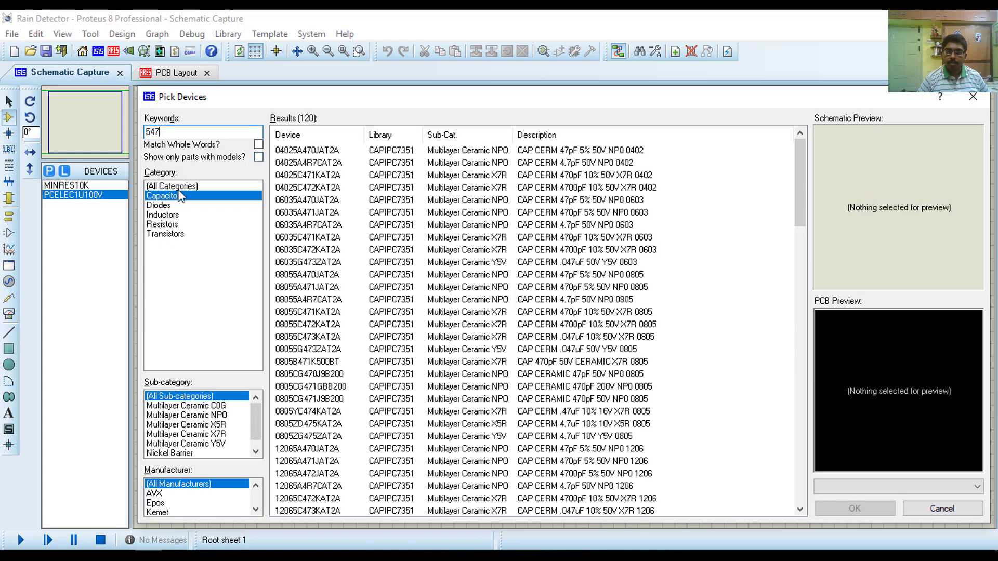
{"action": "left_click", "coordinate": [171, 234]}
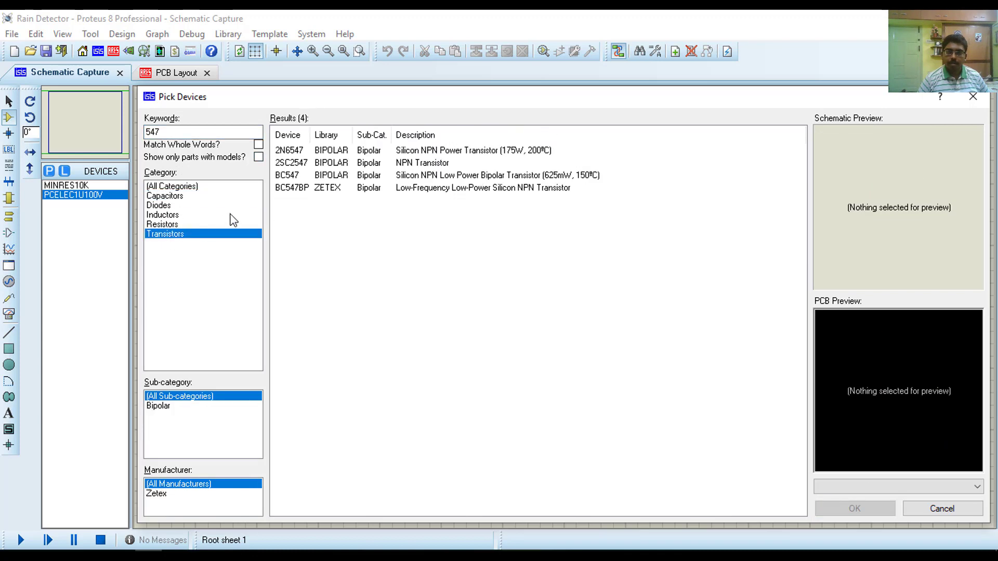
{"action": "left_click", "coordinate": [294, 178]}
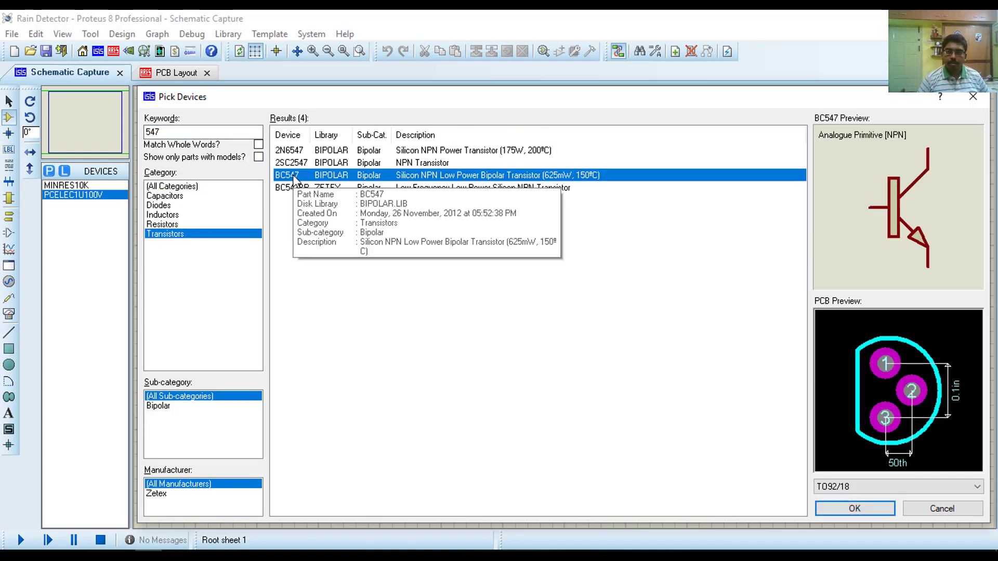
{"action": "double_click", "coordinate": [294, 178]}
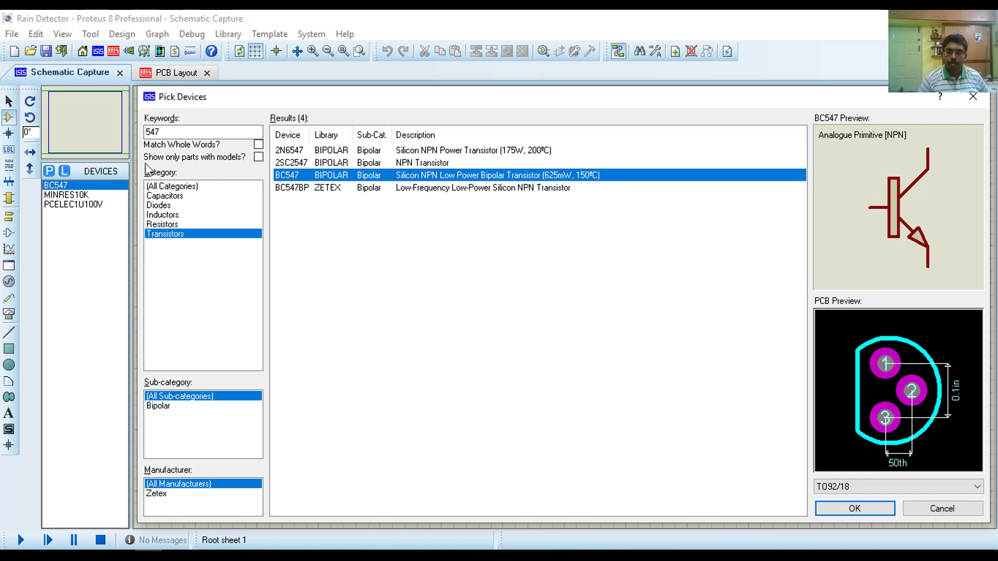
Search the device library for buzzer and add the generic BUZZER from the DEVICE library to the device list.
{"action": "left_click_drag", "start_coordinate": [168, 132], "coordinate": [118, 134]}
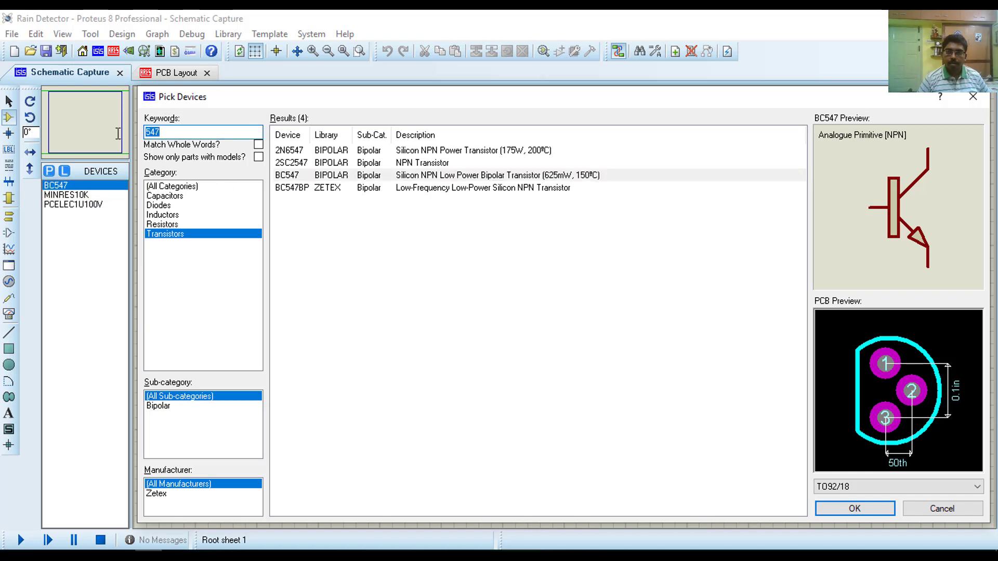
{"action": "key", "text": "BackSpace"}
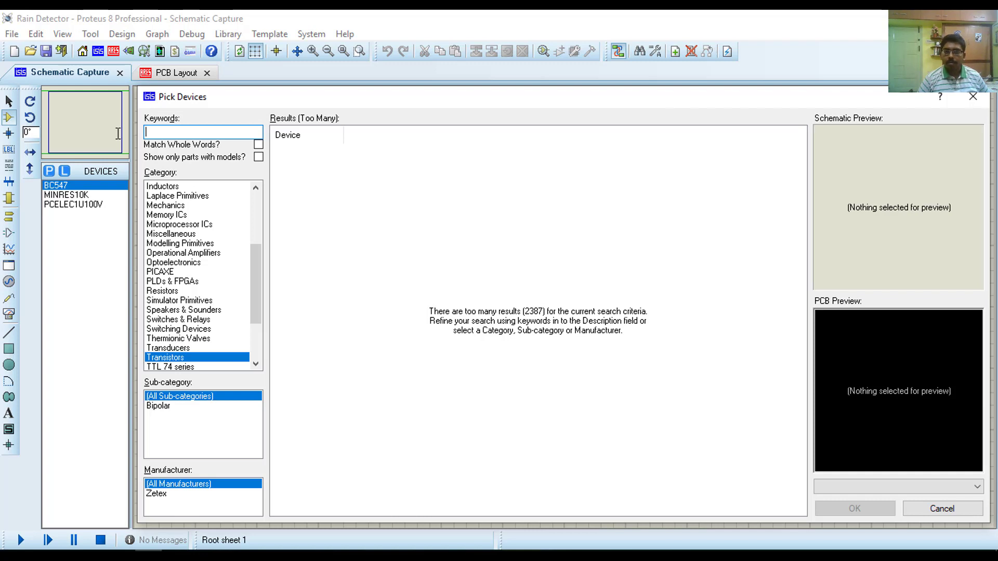
{"action": "type", "text": "buzzer"}
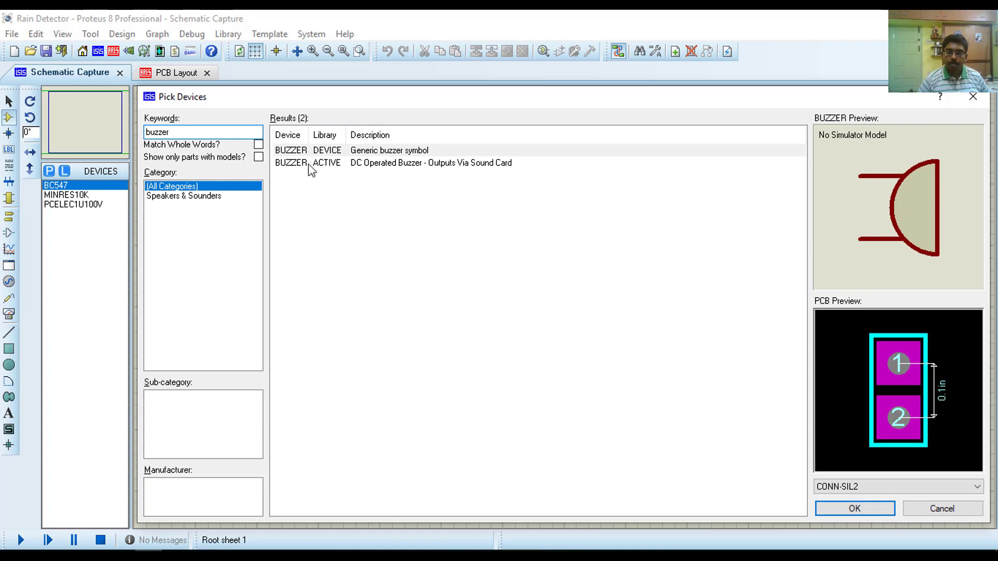
{"action": "left_click", "coordinate": [327, 151]}
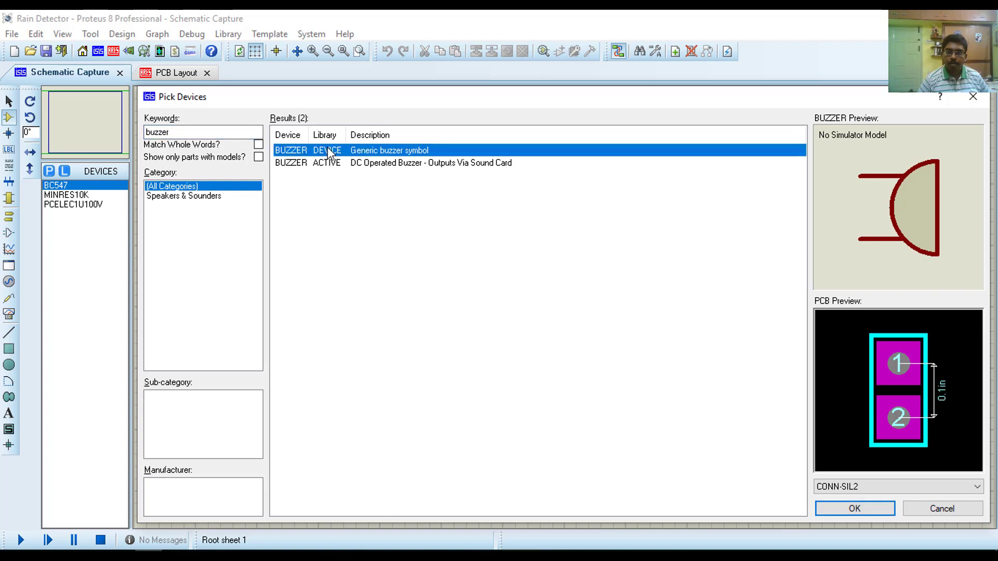
{"action": "double_click", "coordinate": [328, 150]}
Search the device library for led and add the animated blue LED model LED-BLUE to the device list.
{"action": "left_click", "coordinate": [190, 133]}
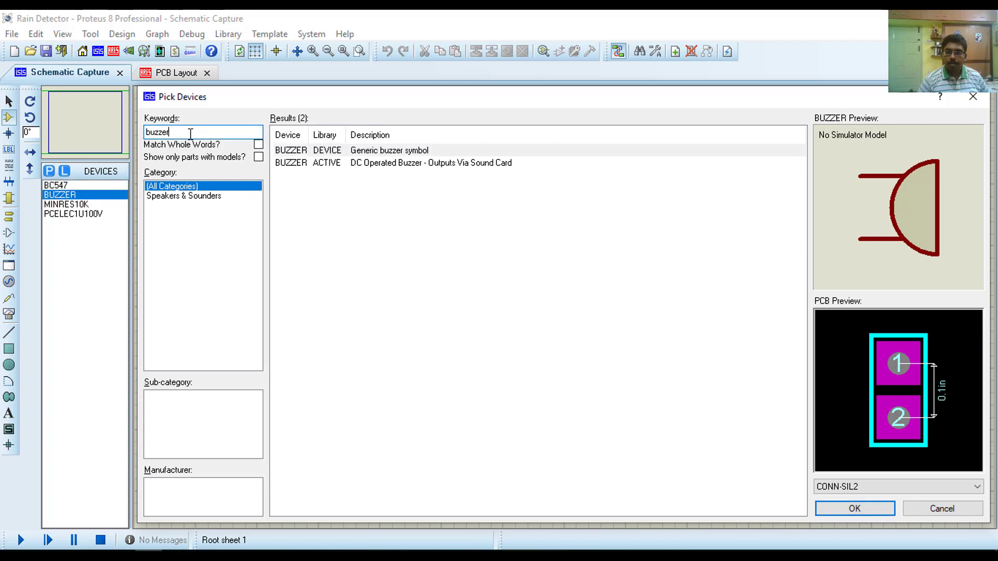
{"action": "key", "text": "BackSpace"}
{"action": "key", "text": "BackSpace"}
{"action": "key", "text": "BackSpace"}
{"action": "key", "text": "BackSpace"}
{"action": "key", "text": "BackSpace"}
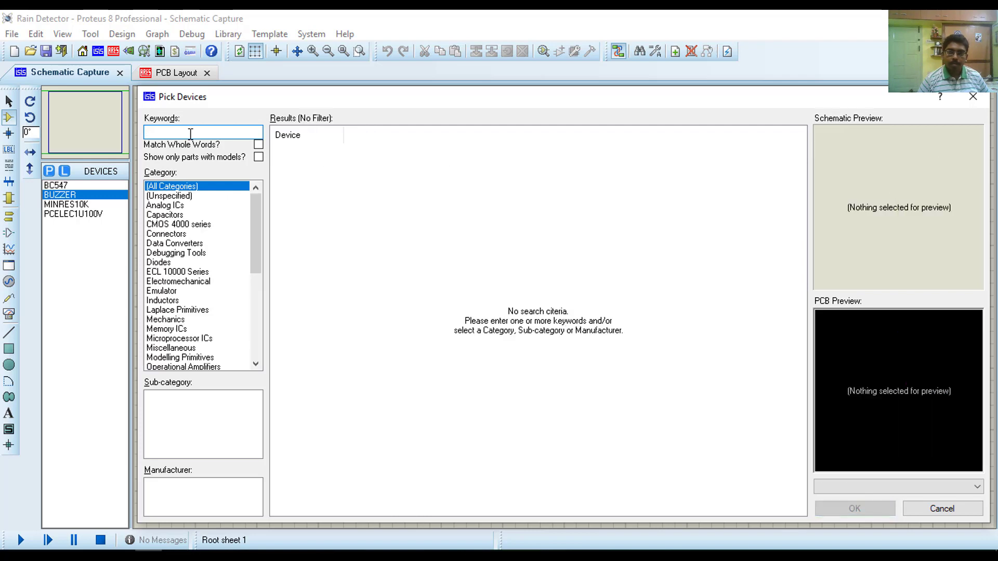
{"action": "type", "text": "led"}
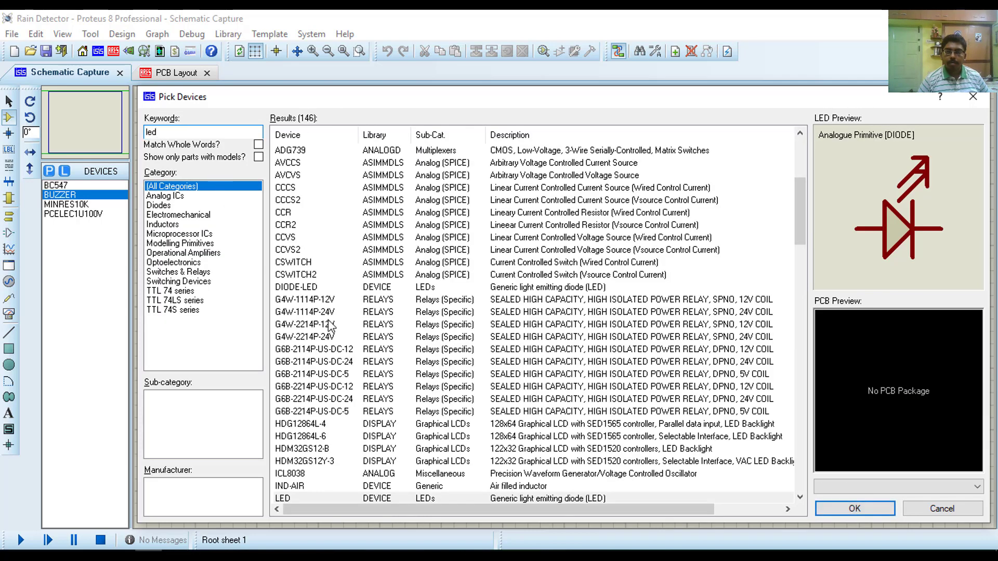
{"action": "scroll", "coordinate": [328, 324], "scroll_direction": "down", "scroll_amount": 4}
{"action": "scroll", "coordinate": [329, 324], "scroll_direction": "down", "scroll_amount": 3}
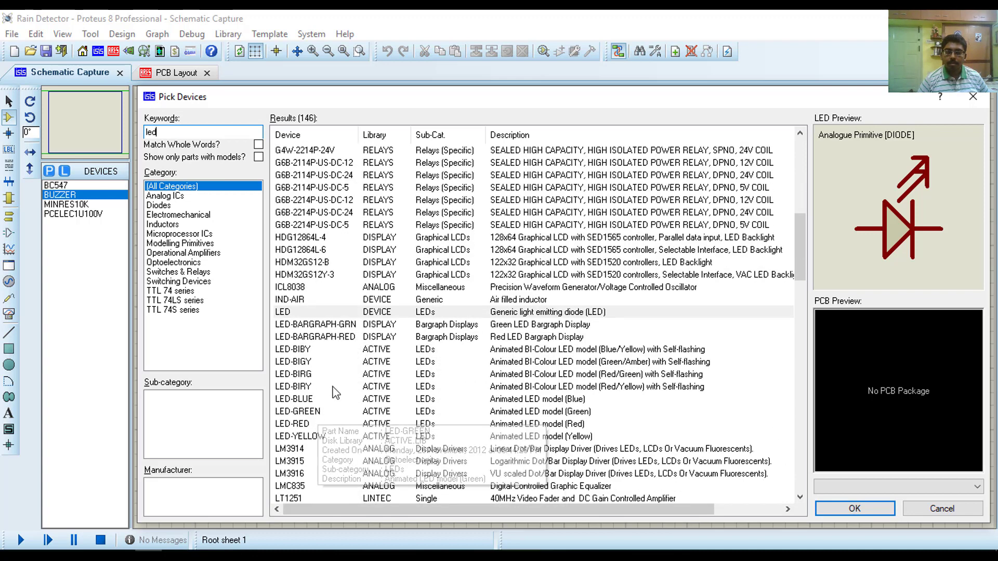
{"action": "left_click", "coordinate": [311, 400]}
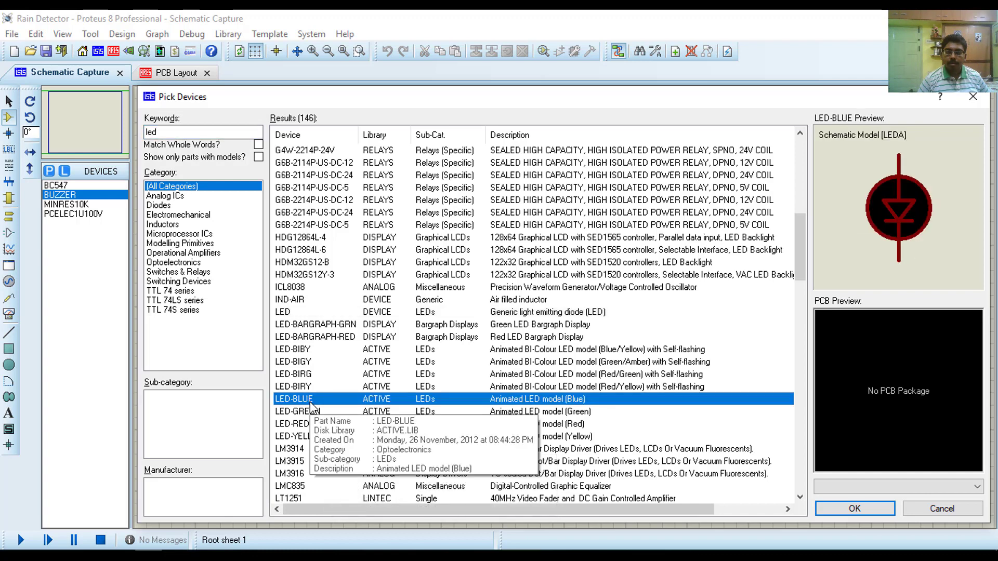
{"action": "double_click", "coordinate": [311, 400]}
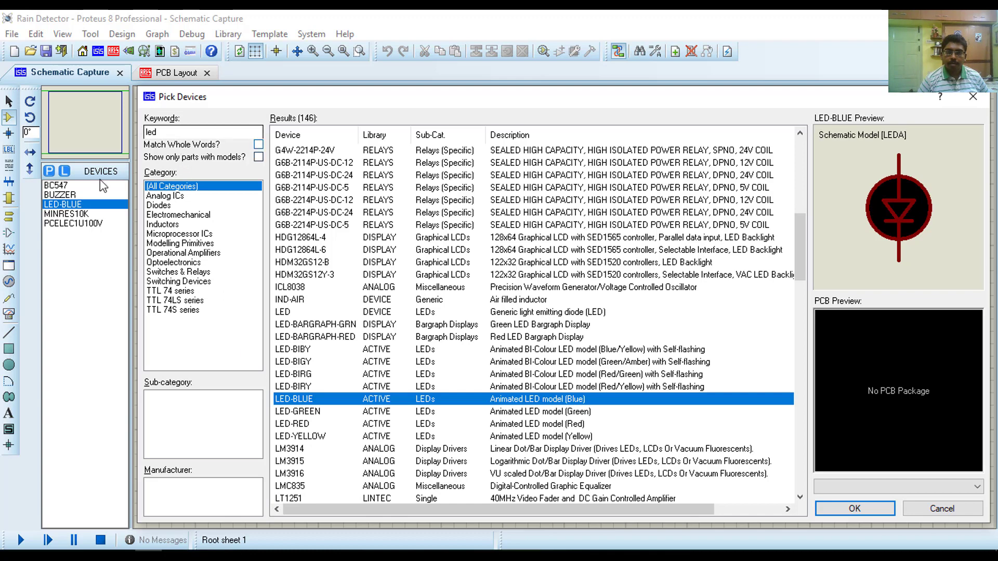
Search the device library for 555 within Analog ICs and add the NE555 single precision timer to the device list.
{"action": "left_click", "coordinate": [160, 133]}
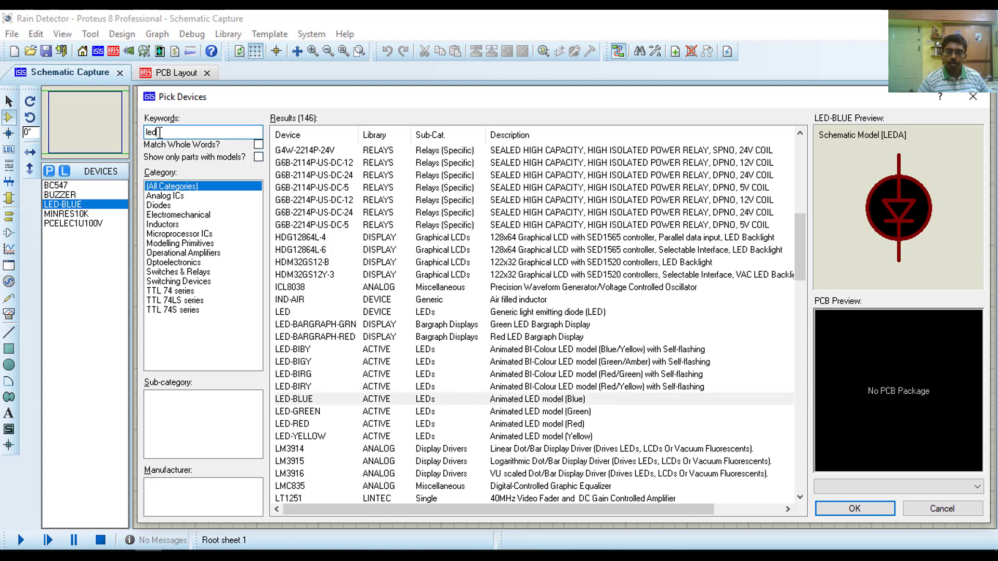
{"action": "key", "text": "BackSpace"}
{"action": "key", "text": "BackSpace"}
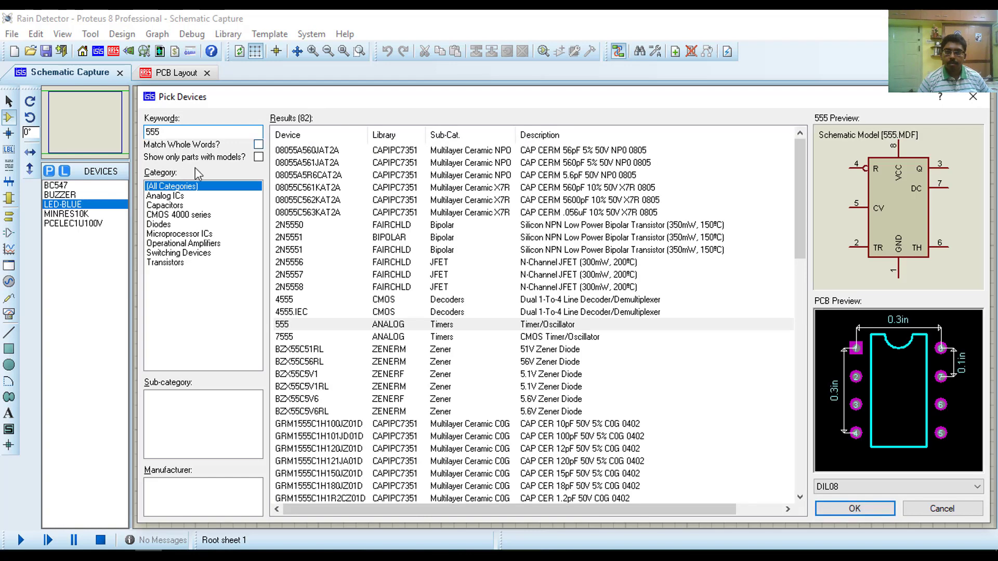
{"action": "left_click", "coordinate": [171, 197]}
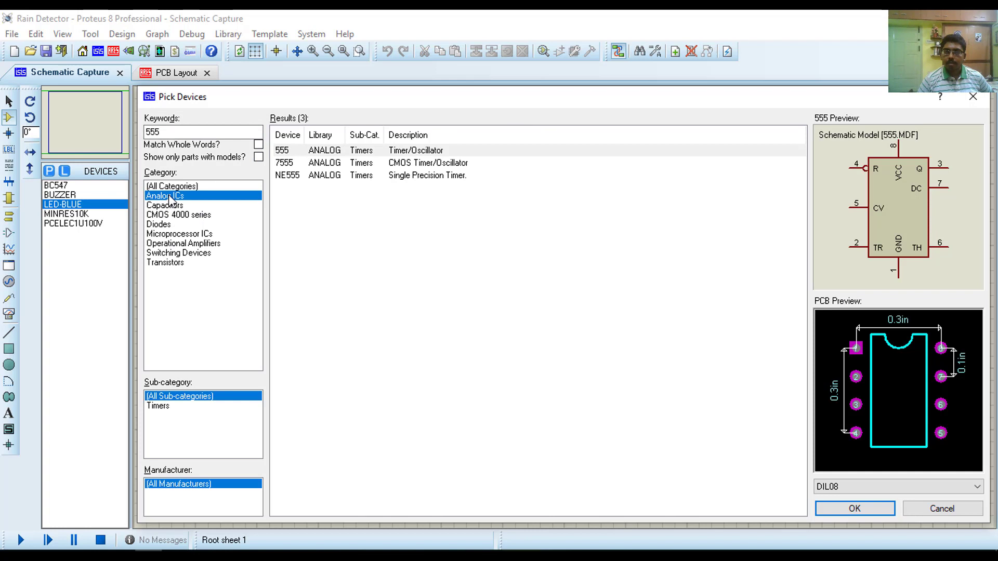
{"action": "left_click", "coordinate": [309, 153]}
{"action": "left_click", "coordinate": [313, 178]}
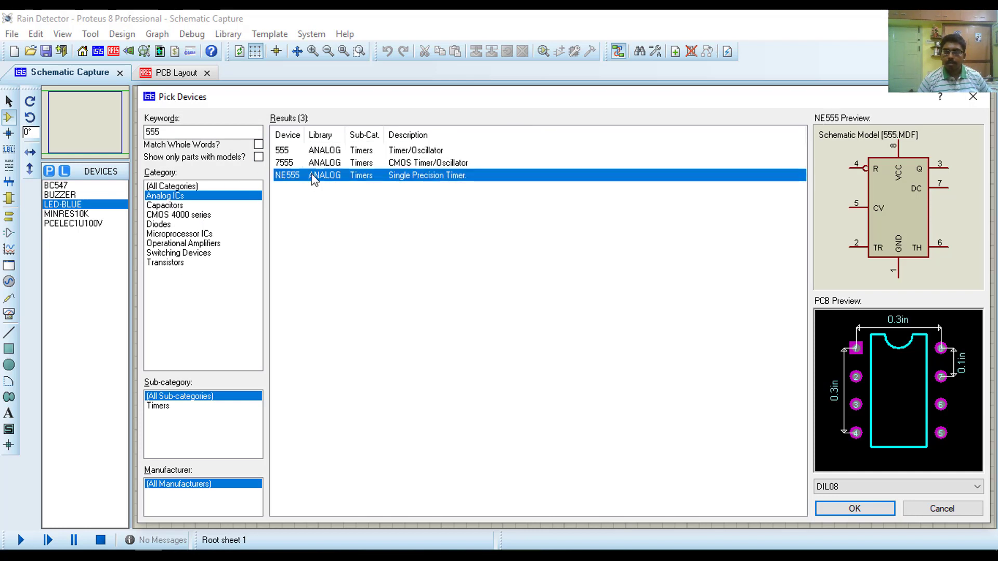
{"action": "mouse_move", "coordinate": [289, 179]}
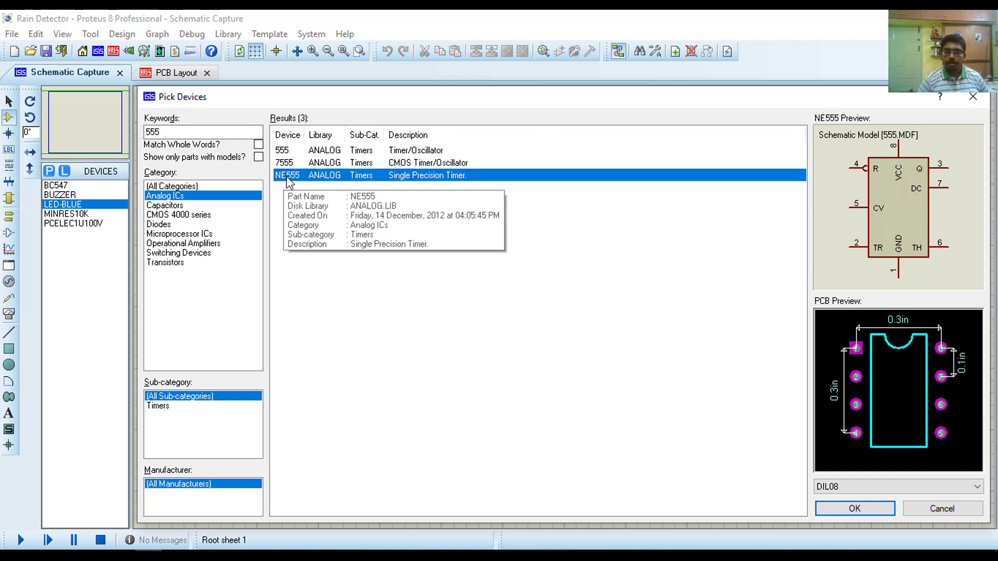
{"action": "double_click", "coordinate": [289, 180]}
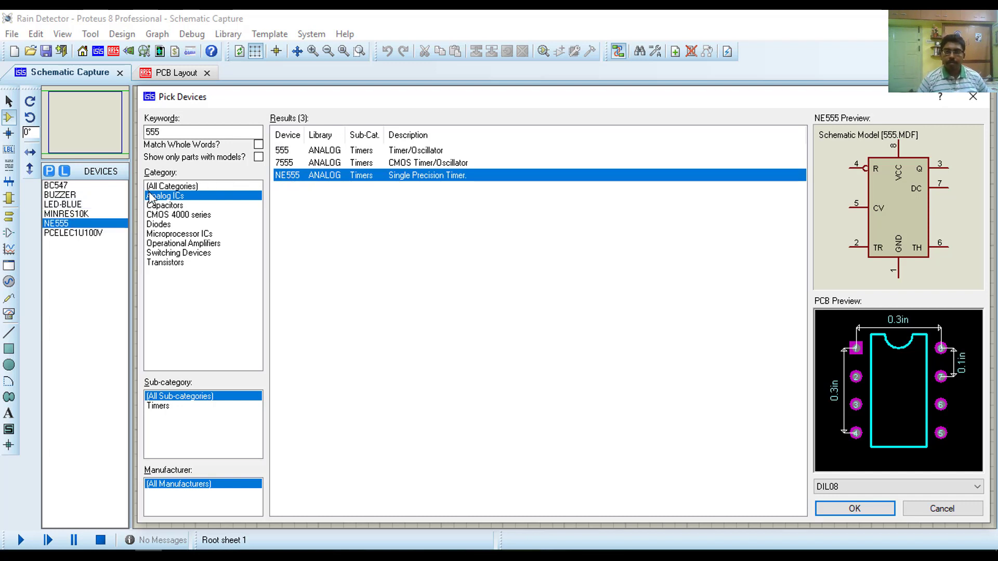
Search all categories for pin and add the 2-position single-row vertical pin connector 66226-002 to the device list.
{"action": "left_click_drag", "start_coordinate": [179, 133], "coordinate": [119, 143]}
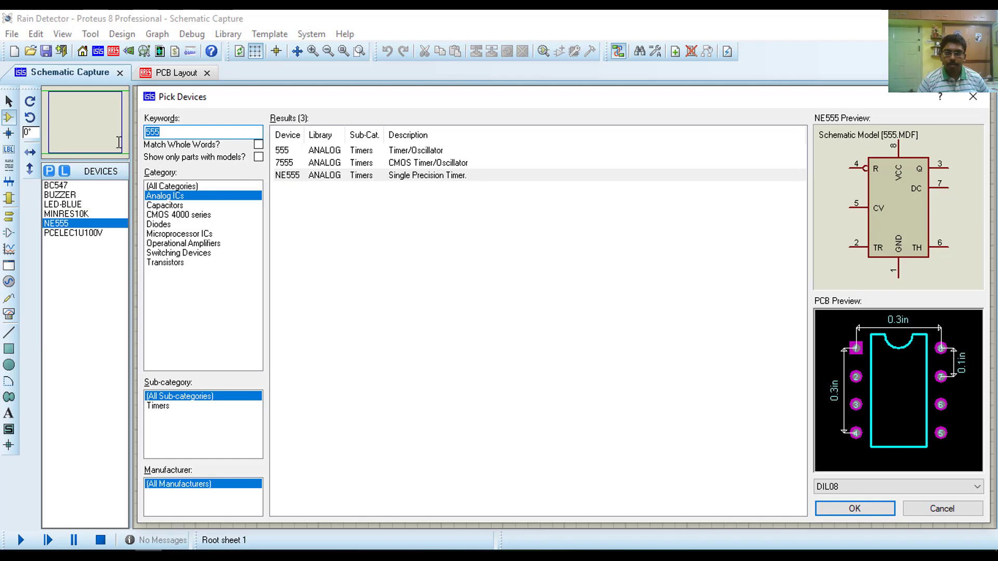
{"action": "key", "text": "BackSpace"}
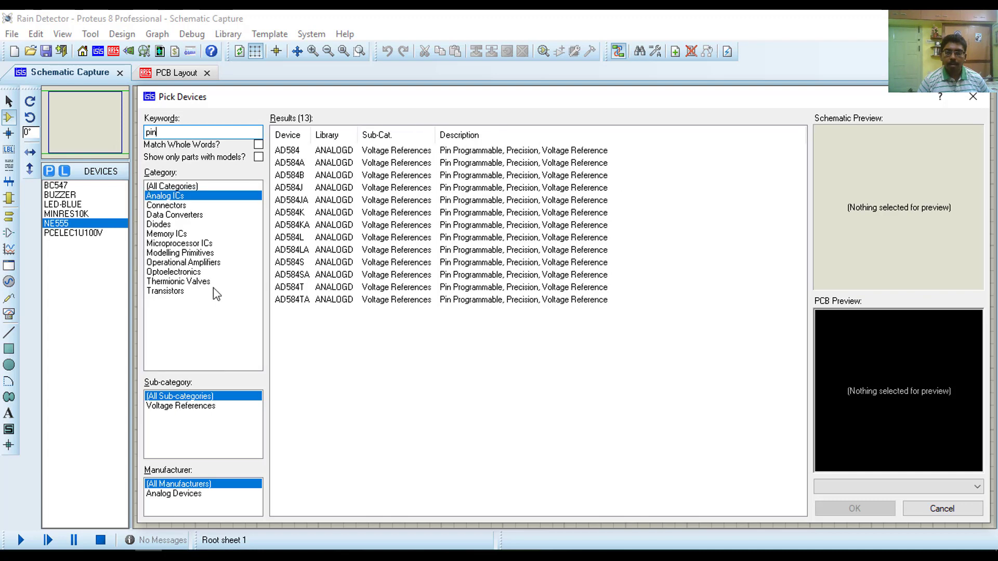
{"action": "left_click", "coordinate": [186, 193]}
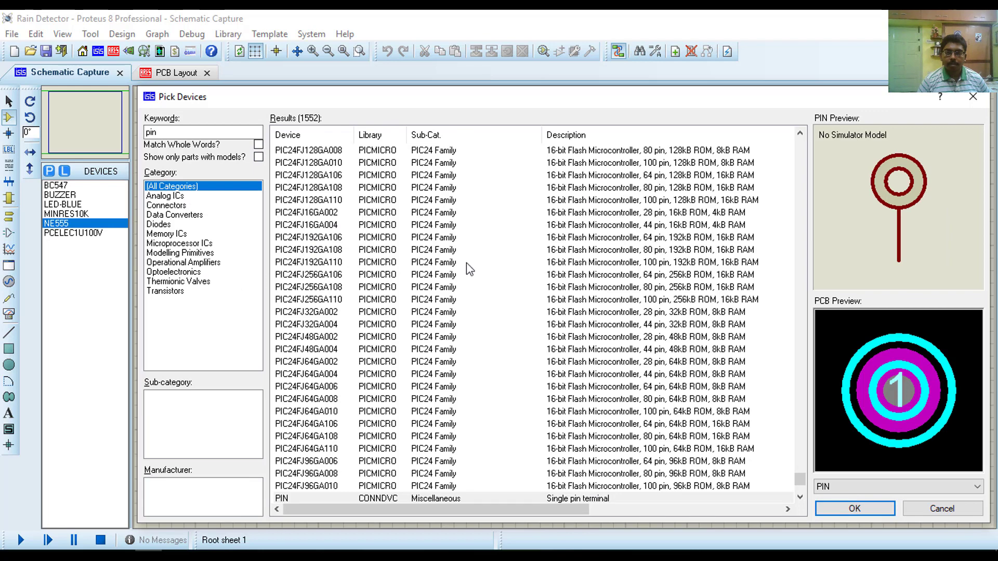
{"action": "scroll", "coordinate": [486, 265], "scroll_direction": "down", "scroll_amount": 7}
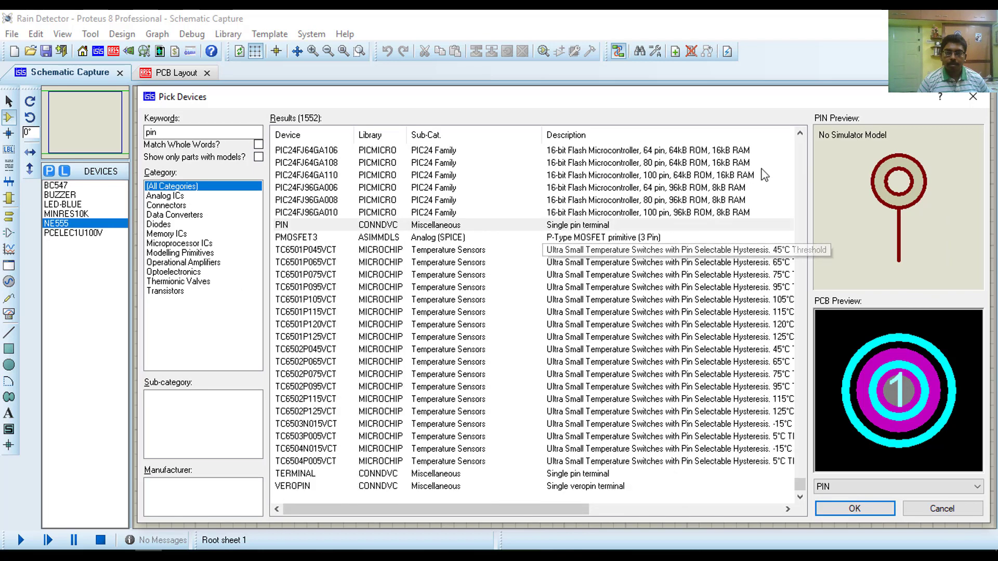
{"action": "left_click", "coordinate": [798, 151]}
{"action": "left_click_drag", "start_coordinate": [799, 477], "coordinate": [799, 174]}
{"action": "scroll", "coordinate": [426, 337], "scroll_direction": "down", "scroll_amount": 15}
{"action": "left_click_drag", "start_coordinate": [798, 196], "coordinate": [798, 182]}
{"action": "left_click", "coordinate": [465, 364]}
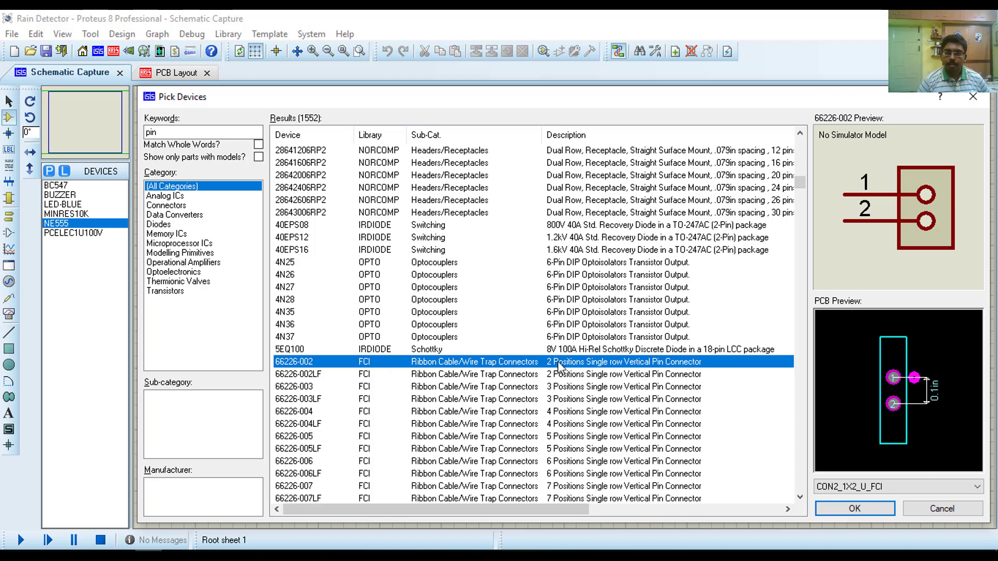
{"action": "double_click", "coordinate": [557, 360]}
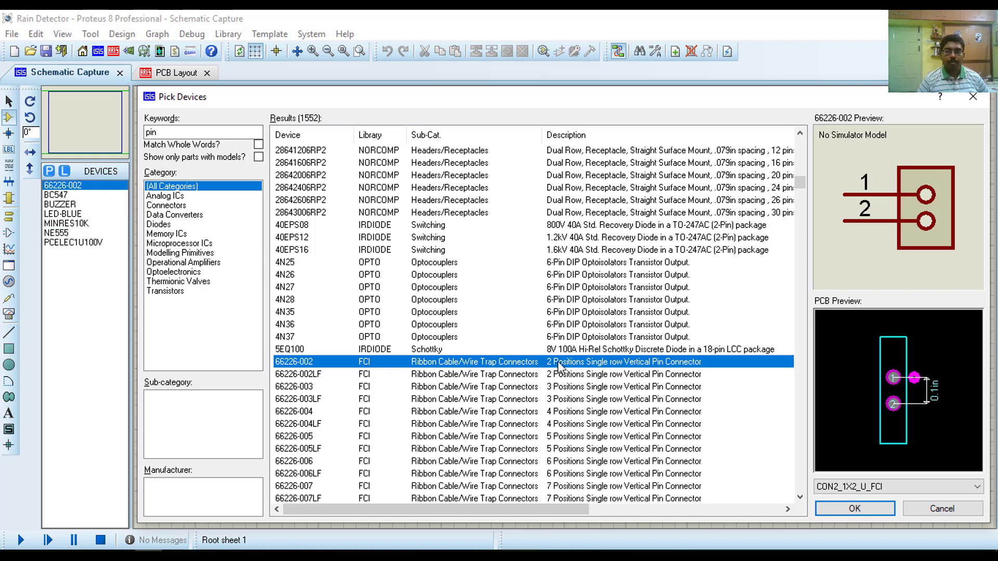
Search the library for pin again, add the single pin terminal PIN to the device list, and close the device picker.
{"action": "left_click", "coordinate": [167, 133]}
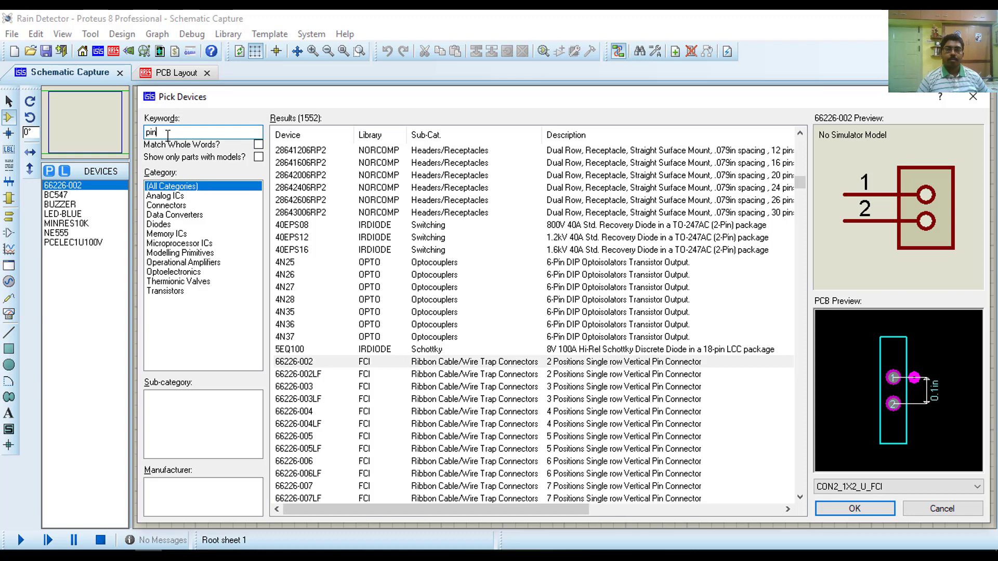
{"action": "key", "text": "BackSpace"}
{"action": "key", "text": "BackSpace"}
{"action": "key", "text": "BackSpace"}
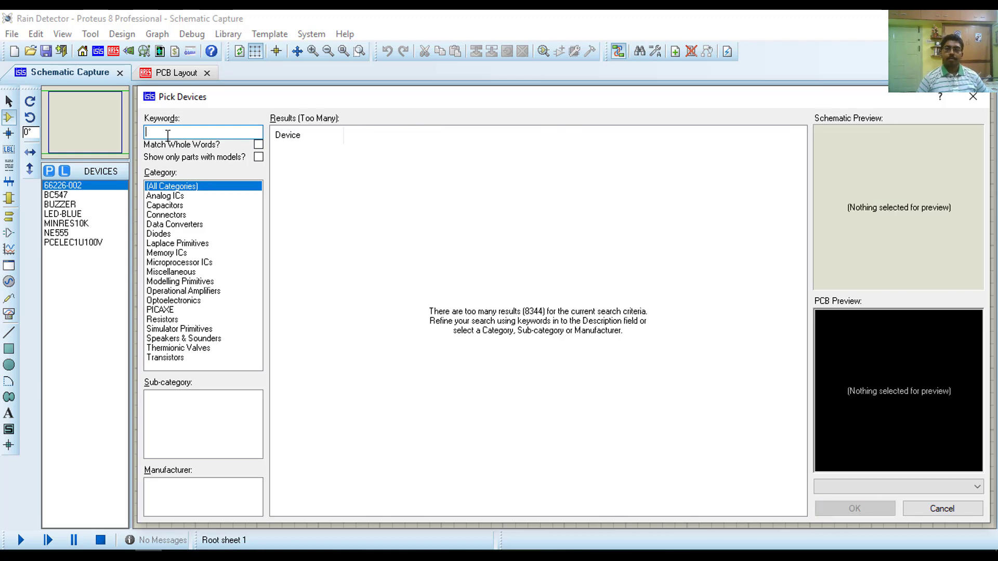
{"action": "type", "text": "pi"}
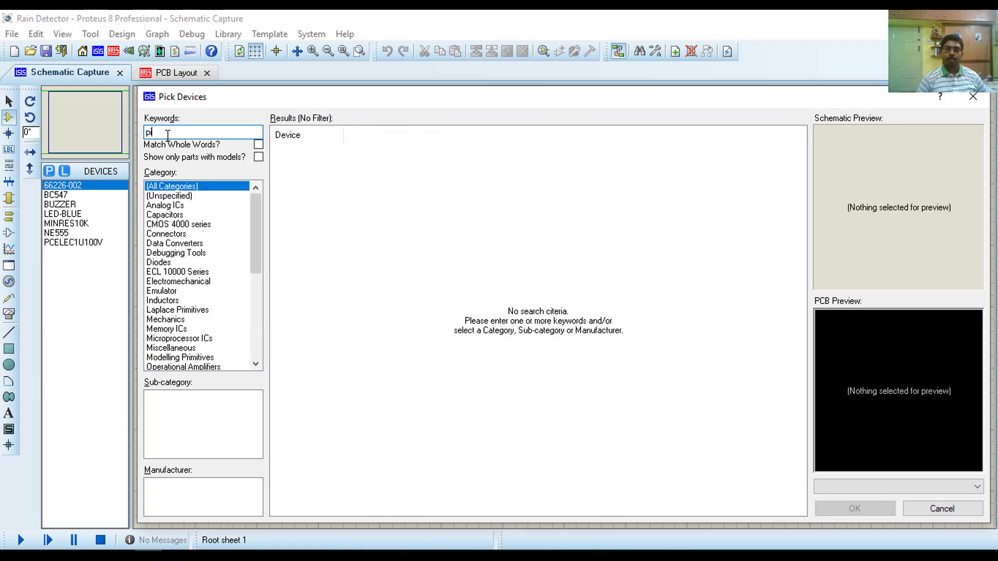
{"action": "type", "text": "n"}
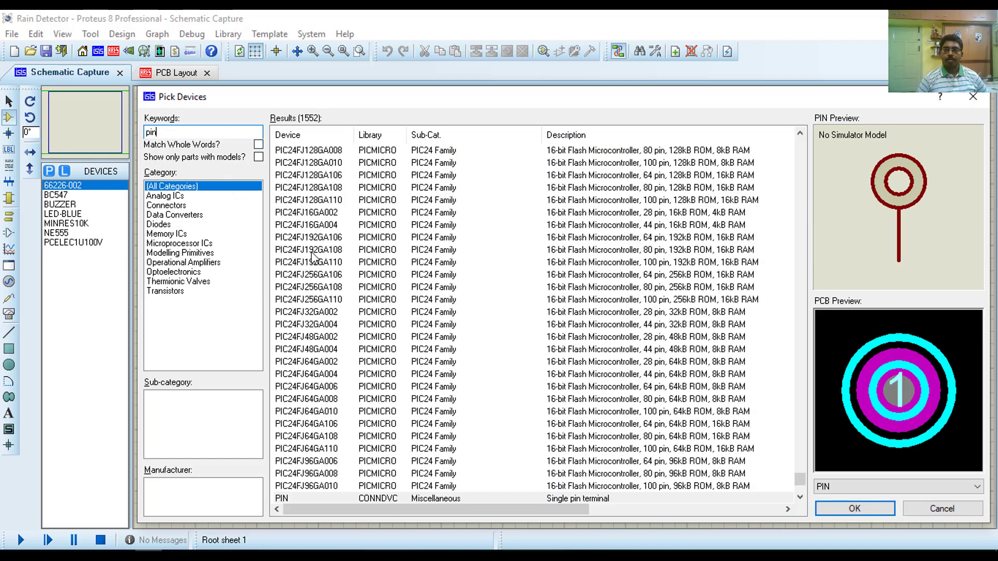
{"action": "left_click", "coordinate": [295, 500]}
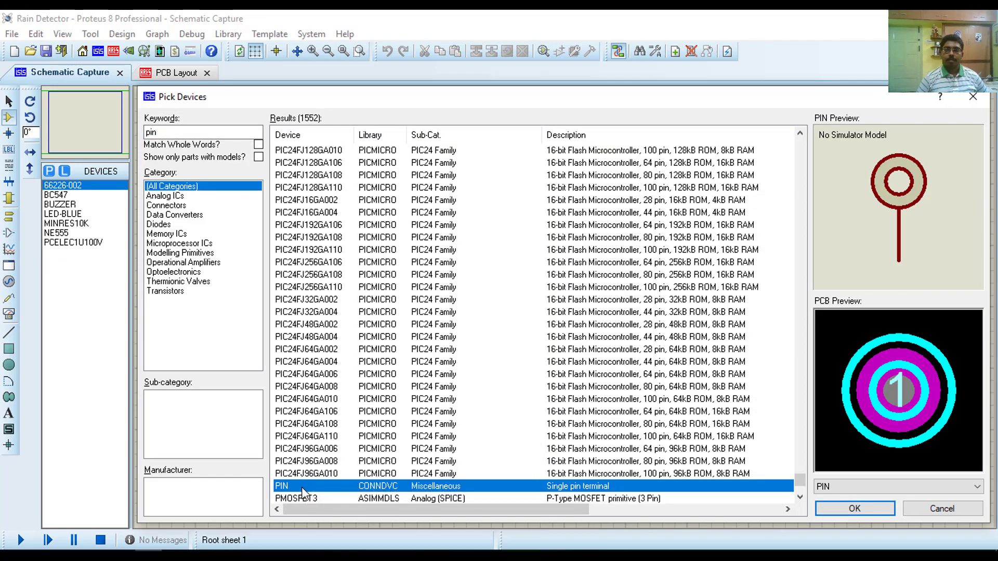
{"action": "double_click", "coordinate": [303, 487]}
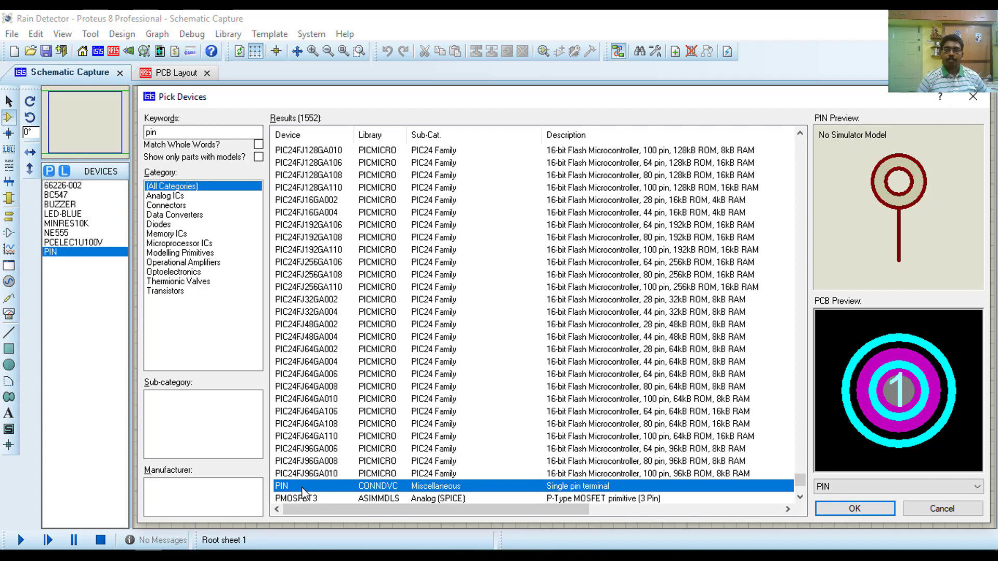
{"action": "left_click", "coordinate": [831, 507]}
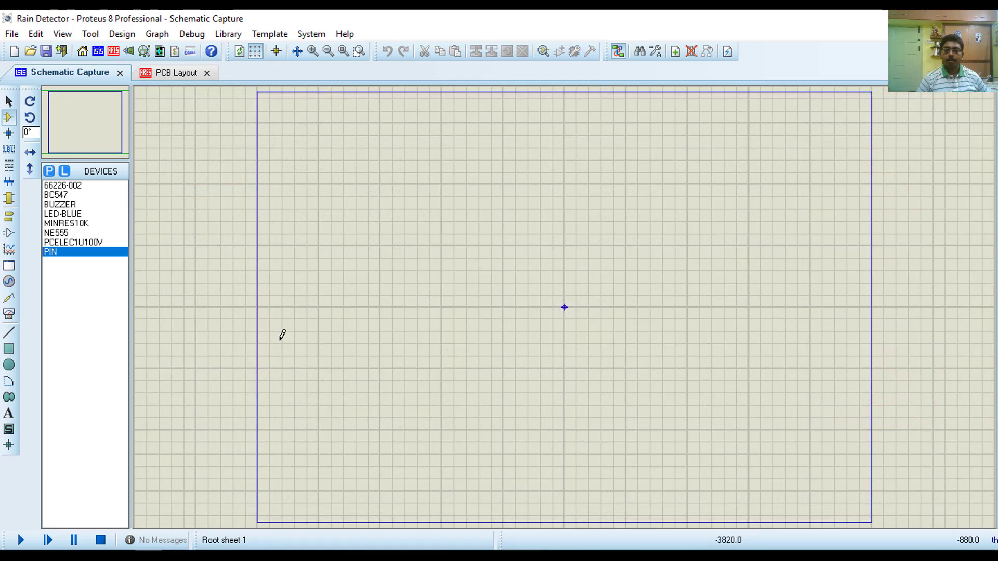
Place the NE555 timer at the centre of the schematic sheet.
{"action": "left_click", "coordinate": [64, 233]}
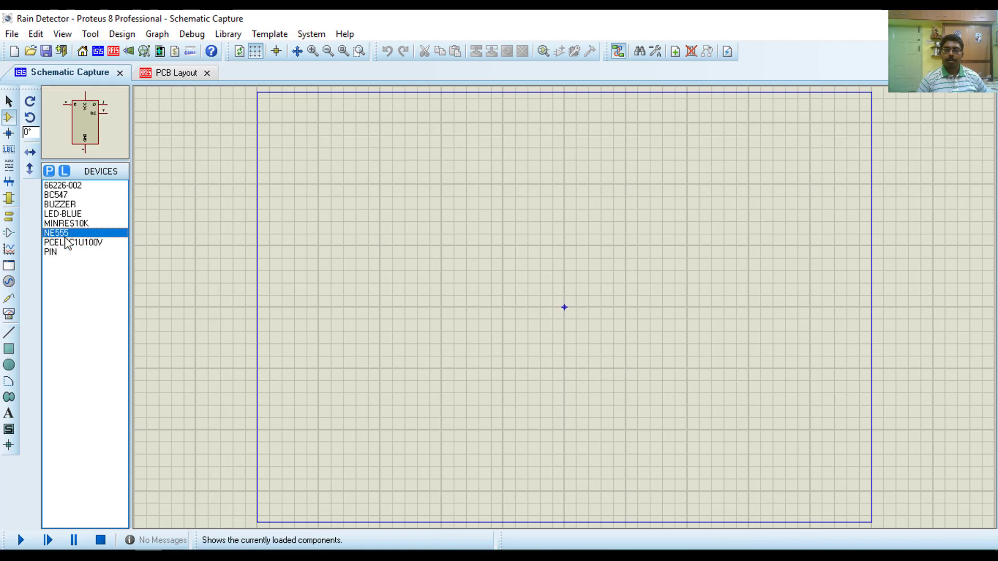
{"action": "left_click", "coordinate": [506, 298]}
{"action": "scroll", "coordinate": [564, 307], "scroll_direction": "up", "scroll_amount": 2}
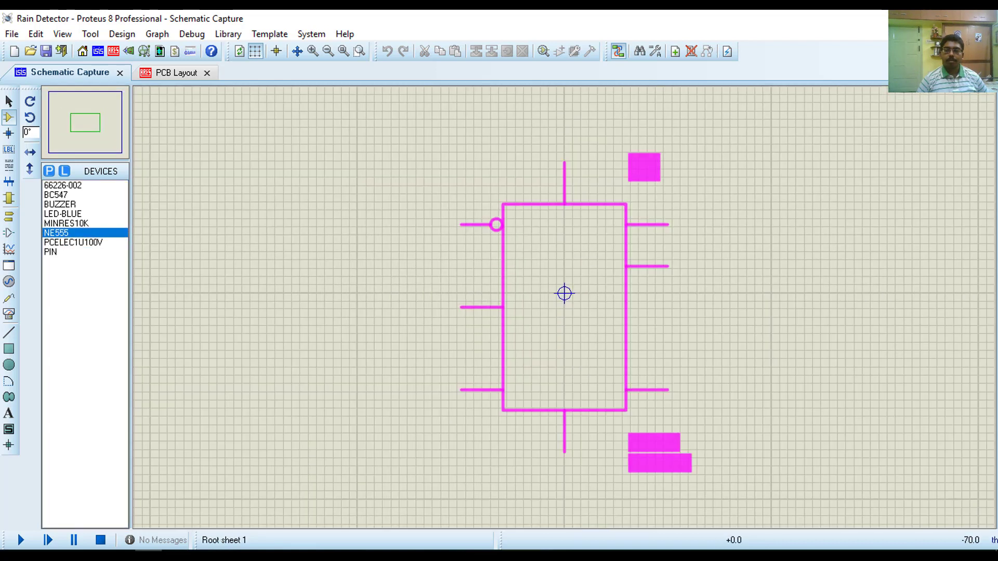
{"action": "left_click", "coordinate": [564, 308]}
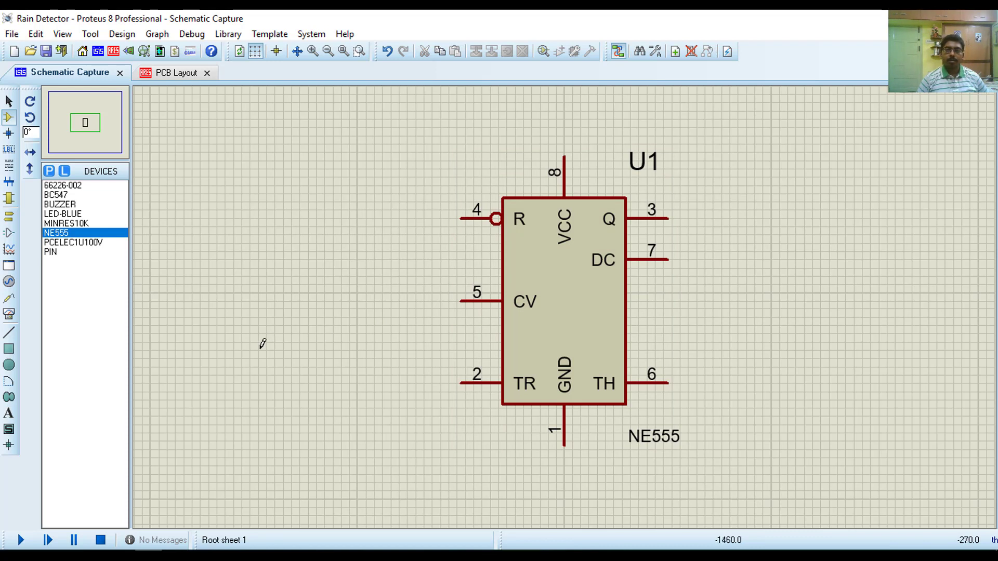
Place two MINRES10K resistors rotated 90°, one above the other, beside the NE555's pin 4 and 5 side.
{"action": "left_click", "coordinate": [75, 223]}
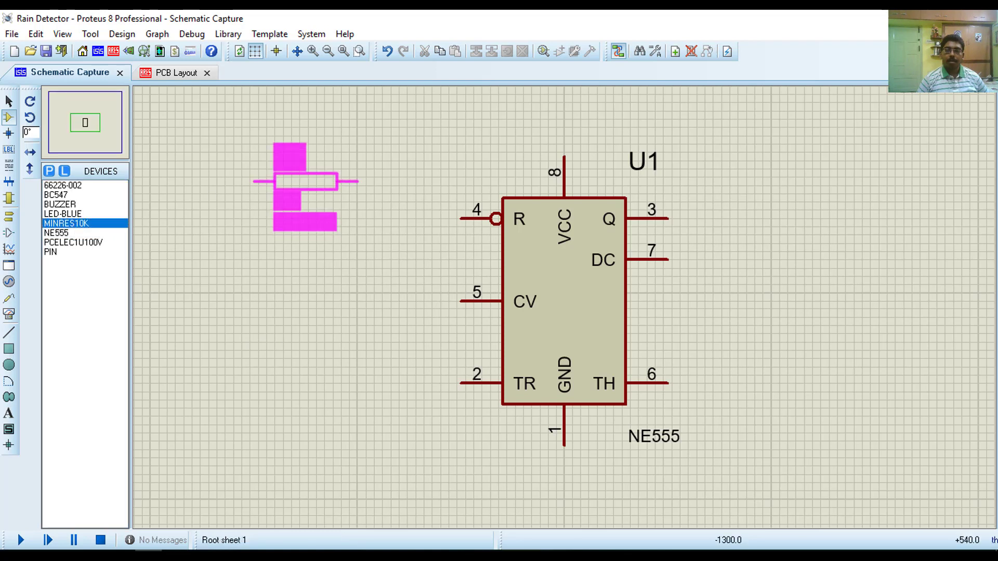
{"action": "key", "text": "KP_Add"}
{"action": "scroll", "coordinate": [322, 176], "scroll_direction": "down", "scroll_amount": 1}
{"action": "left_click", "coordinate": [395, 184]}
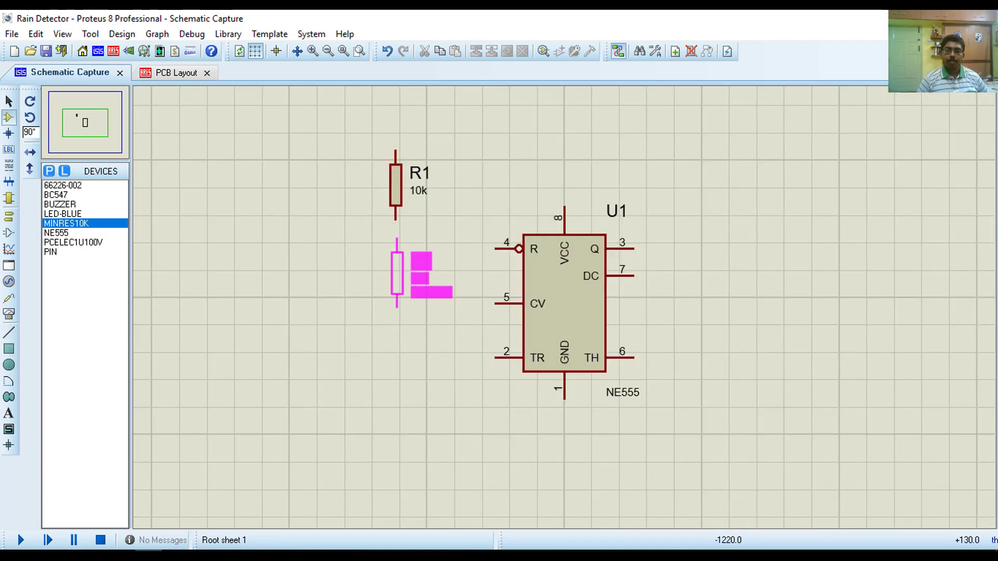
{"action": "left_click", "coordinate": [395, 273]}
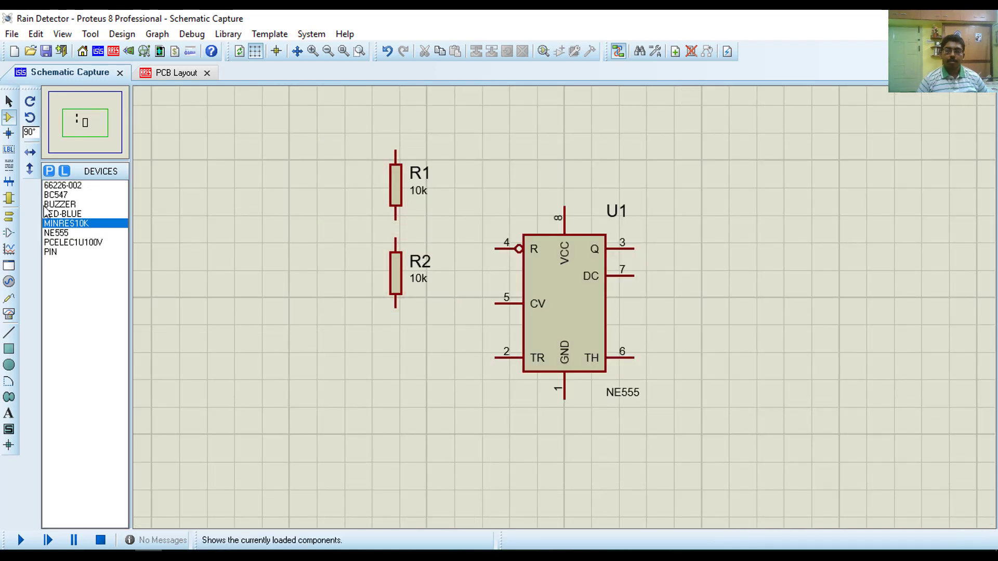
Place the PCELEC1U100V capacitor rotated 270° directly below resistor R2, in line with both resistors.
{"action": "left_click", "coordinate": [67, 242]}
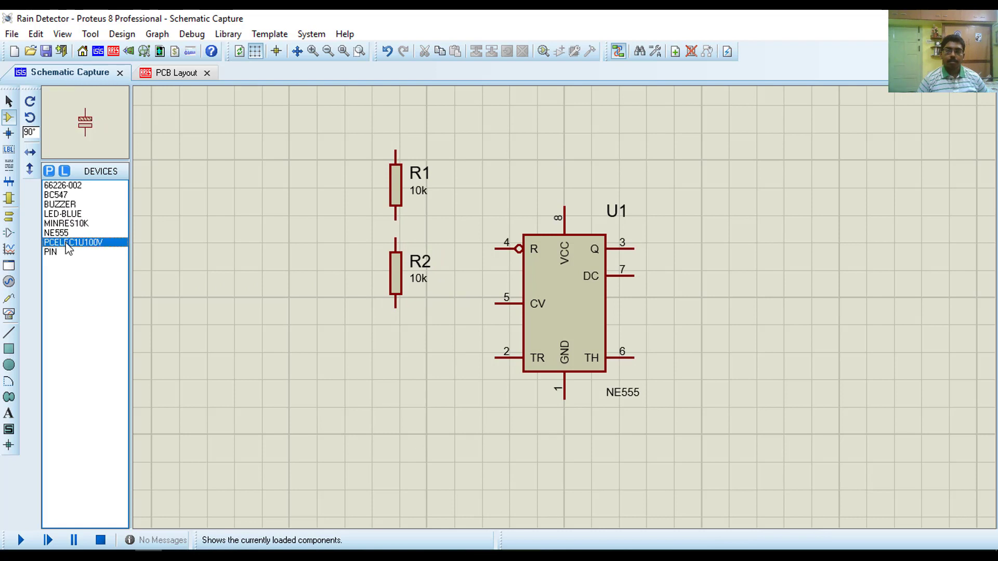
{"action": "key", "text": "KP_Add"}
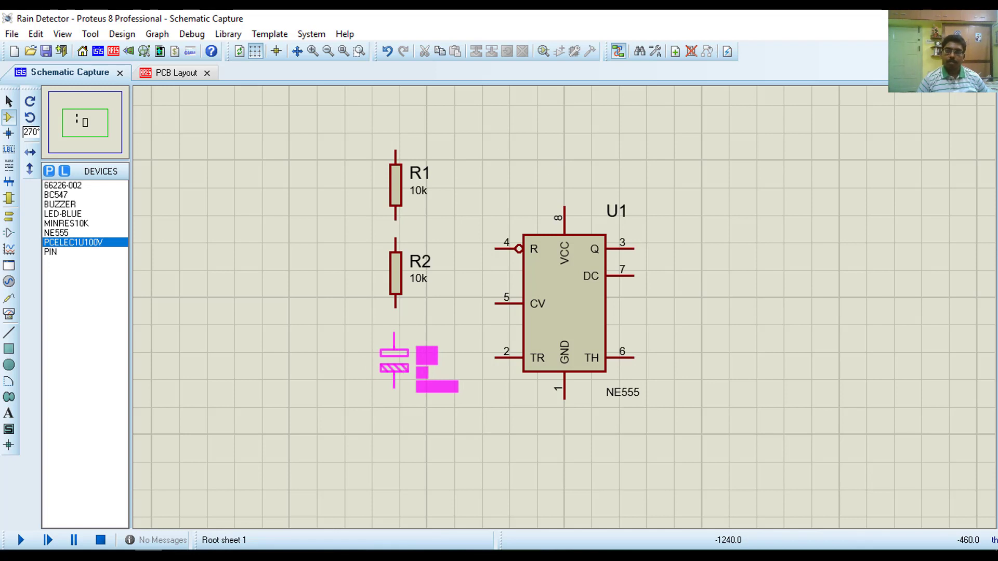
{"action": "left_click", "coordinate": [394, 360]}
Wire C1, R2 and R1 in series and connect R1's upper end to the NE555's VCC pin 8.
{"action": "left_click", "coordinate": [395, 333]}
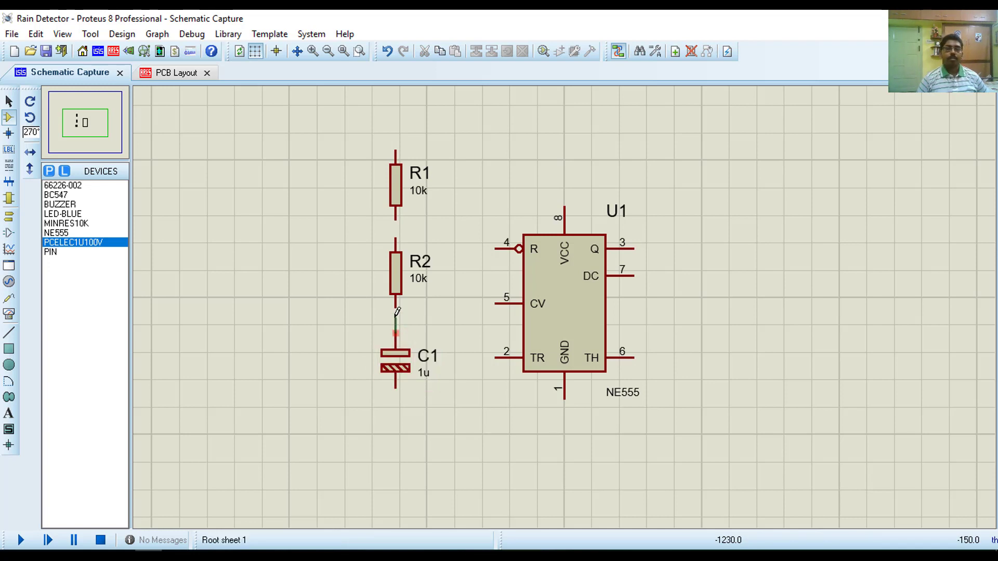
{"action": "left_click", "coordinate": [396, 308]}
{"action": "left_click", "coordinate": [396, 239]}
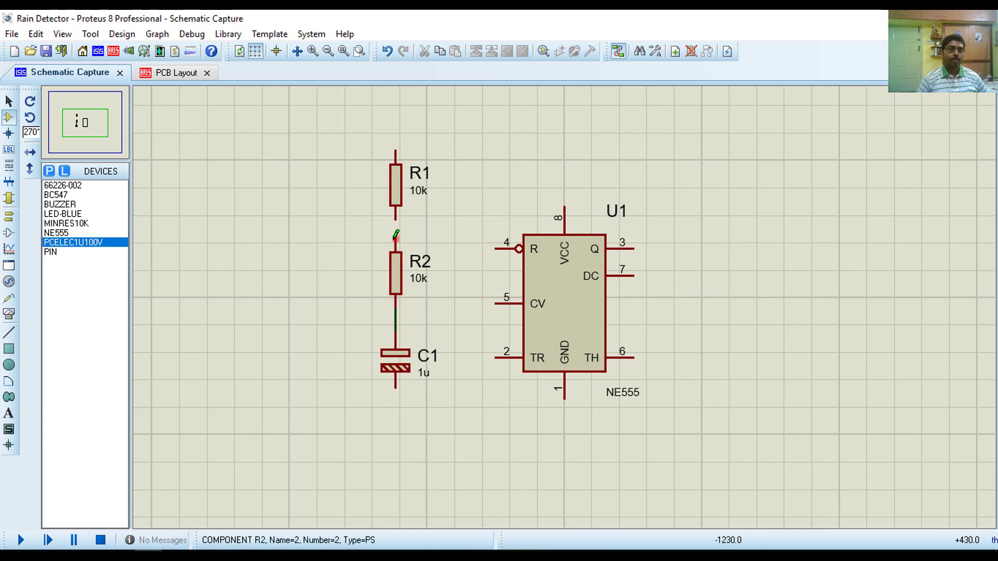
{"action": "left_click", "coordinate": [396, 211]}
{"action": "left_click", "coordinate": [395, 151]}
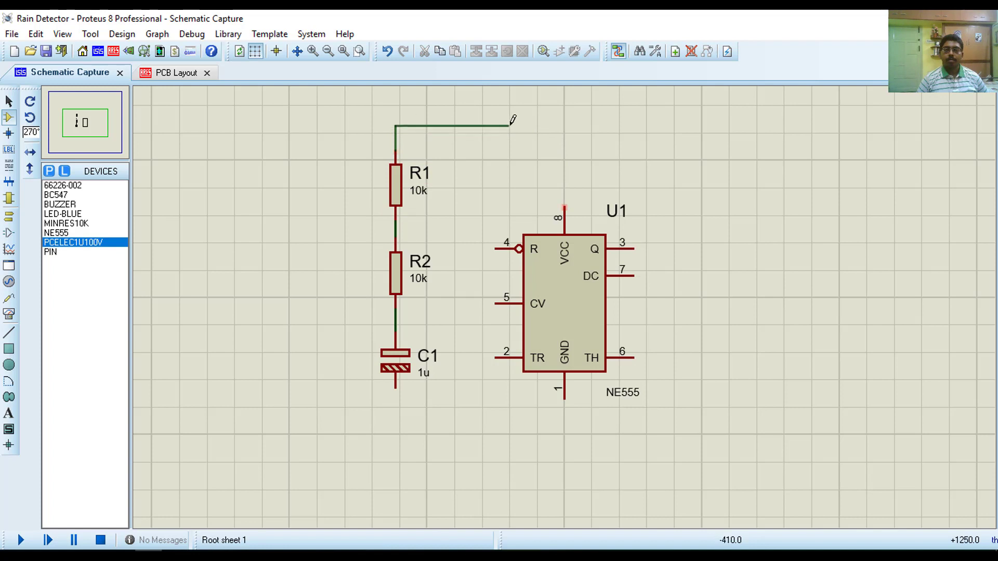
{"action": "left_click", "coordinate": [564, 208]}
Wire the NE555's GND pin 1 down and across to the lower end of capacitor C1.
{"action": "left_click", "coordinate": [566, 397]}
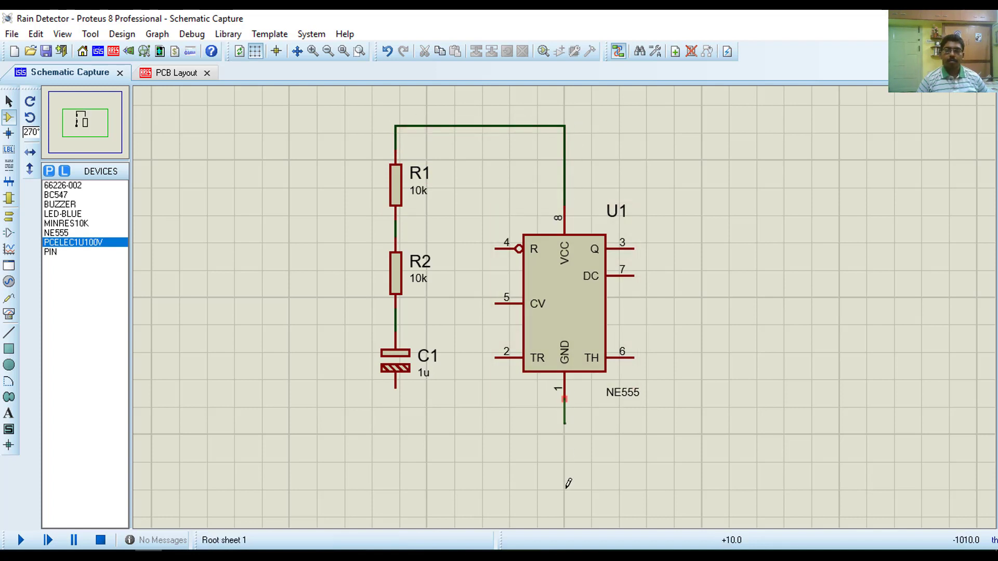
{"action": "left_click", "coordinate": [565, 497]}
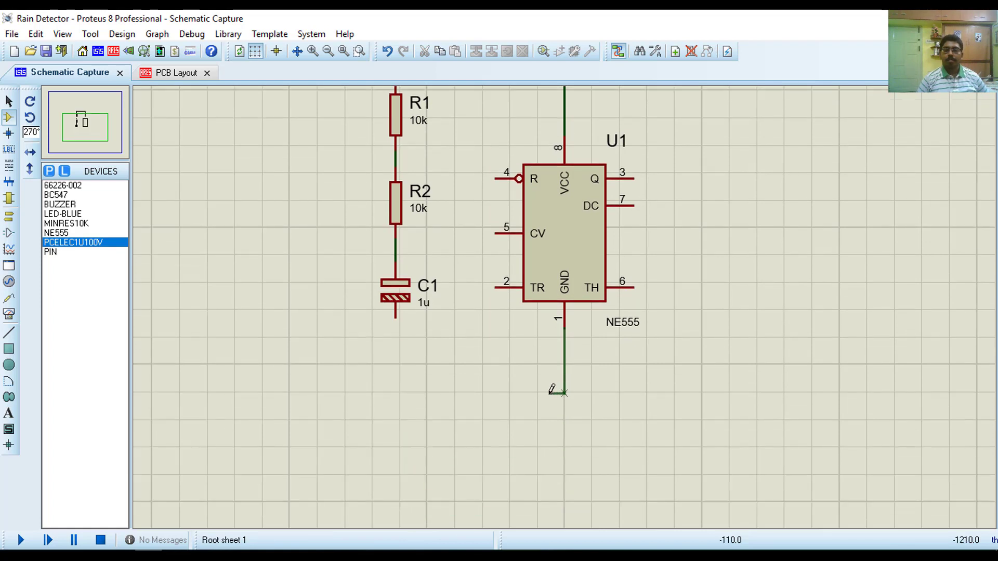
{"action": "left_click", "coordinate": [396, 318]}
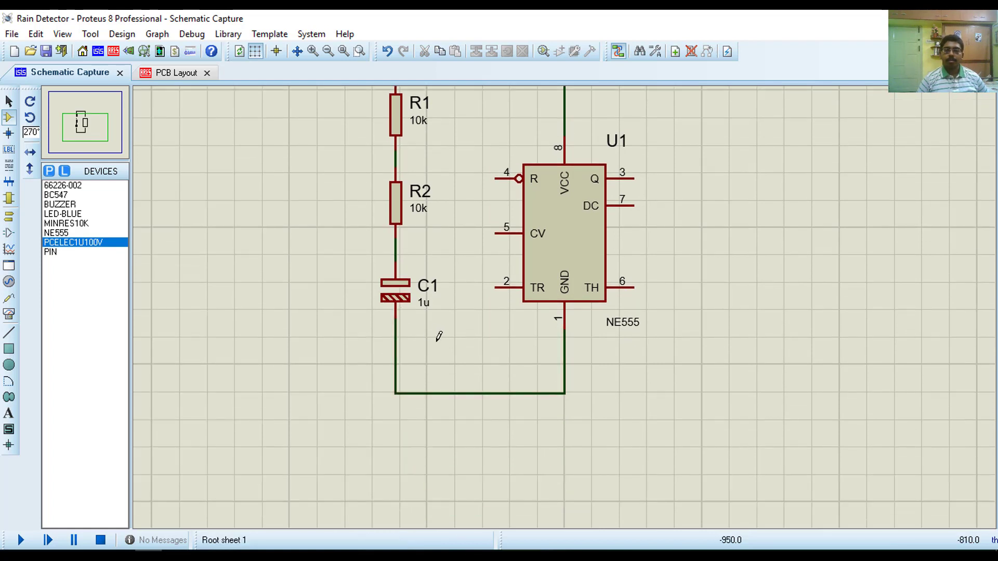
Wire the NE555's TR pin 2 to its TH pin 6, routing the wire around beneath the chip.
{"action": "left_click", "coordinate": [496, 286]}
{"action": "left_click", "coordinate": [483, 357]}
{"action": "left_click", "coordinate": [674, 358]}
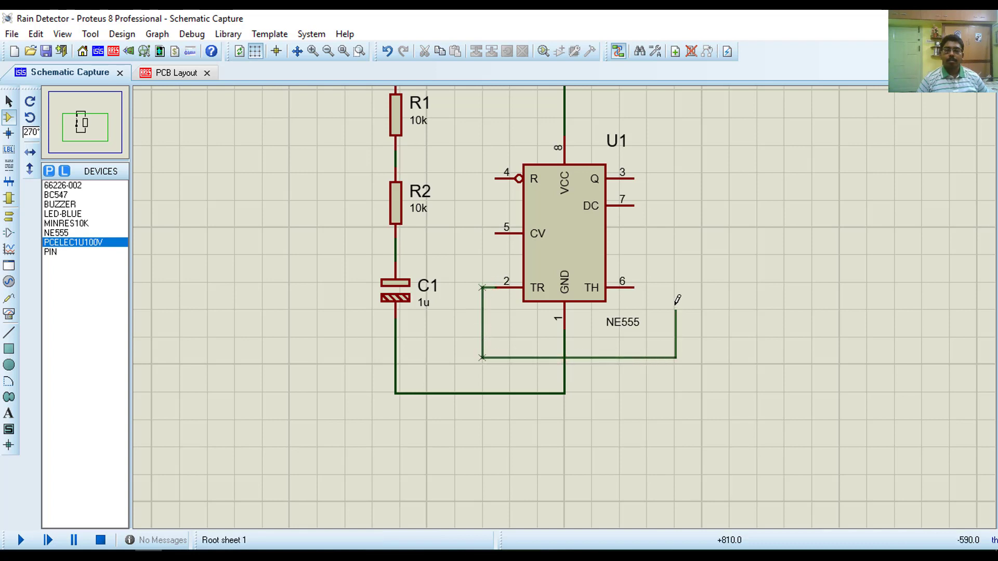
{"action": "left_click", "coordinate": [628, 287]}
Move C1 further down its branch and wire the corner beside pin 2 to the line between R2 and C1.
{"action": "left_click_drag", "start_coordinate": [403, 300], "coordinate": [403, 343]}
{"action": "left_click", "coordinate": [436, 276]}
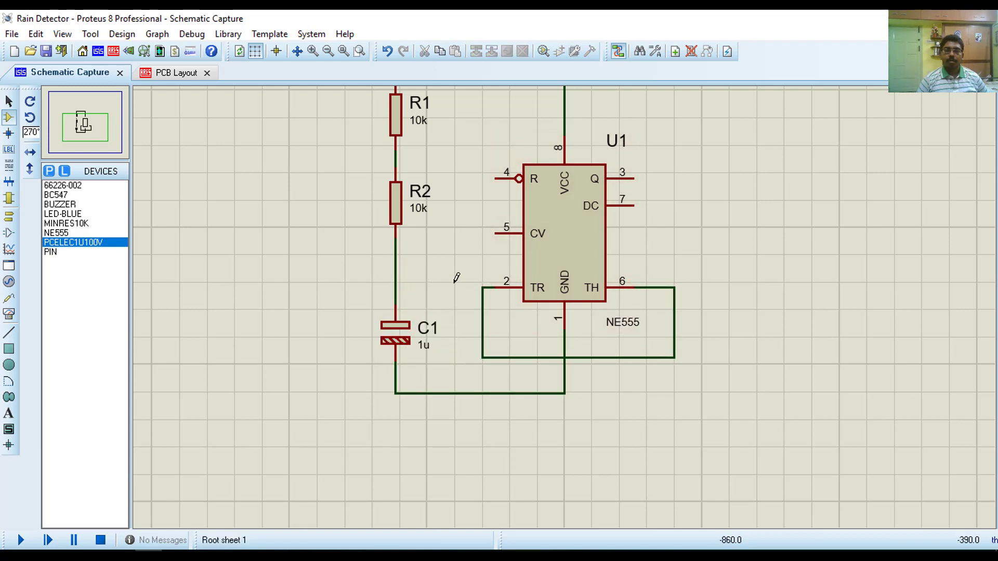
{"action": "left_click", "coordinate": [481, 286]}
{"action": "left_click", "coordinate": [396, 286]}
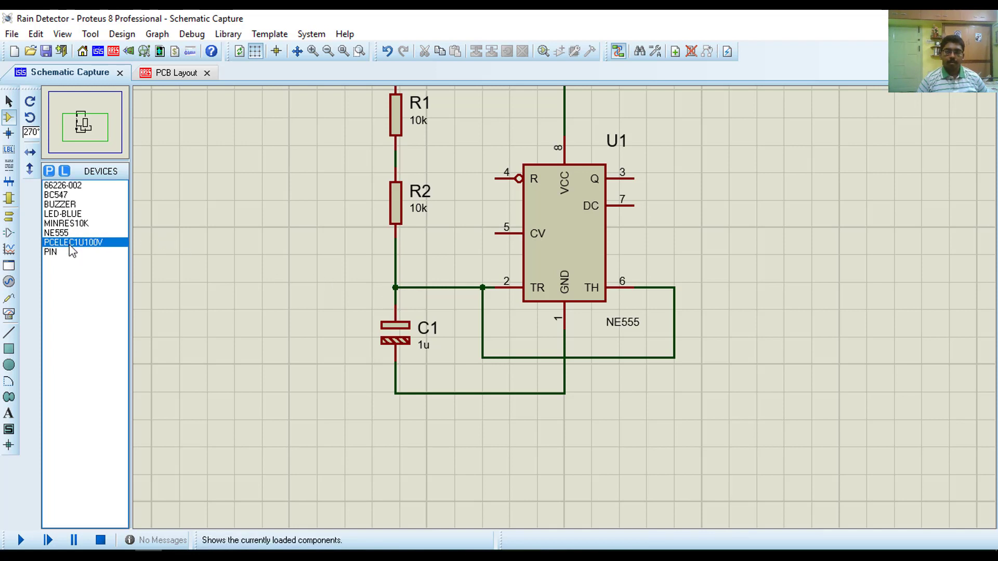
Place the LED-BLUE with rotation 0° between the heights of pins 3 and 6, beside the NE555, and wire its upper end to pin 3.
{"action": "left_click", "coordinate": [70, 215]}
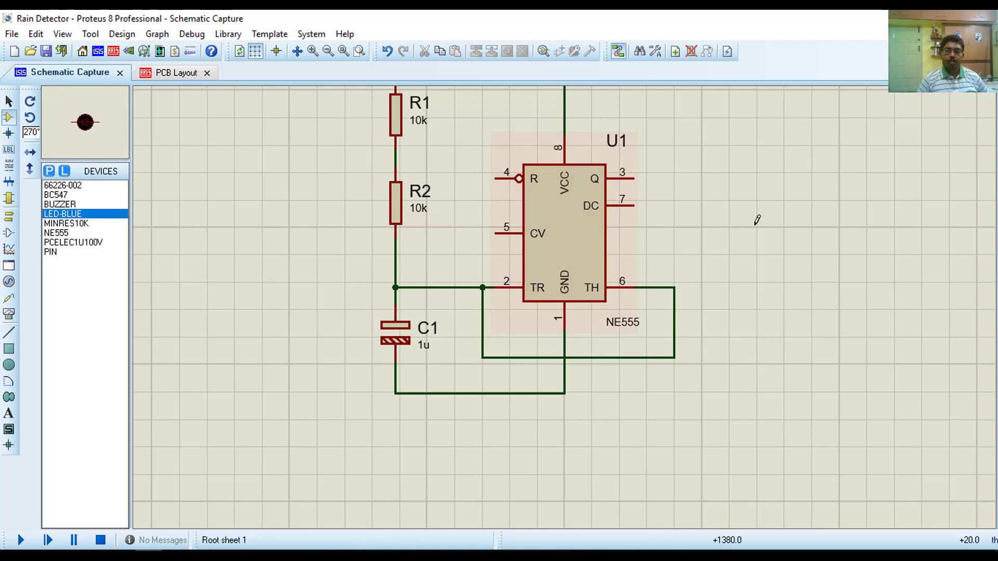
{"action": "key", "text": "KP_Add"}
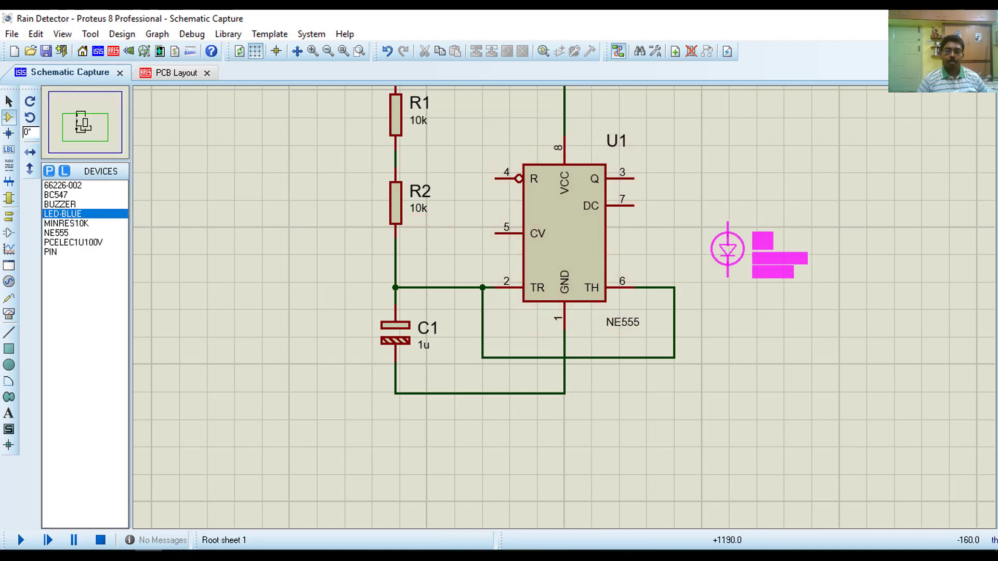
{"action": "left_click", "coordinate": [714, 253]}
{"action": "left_click", "coordinate": [713, 228]}
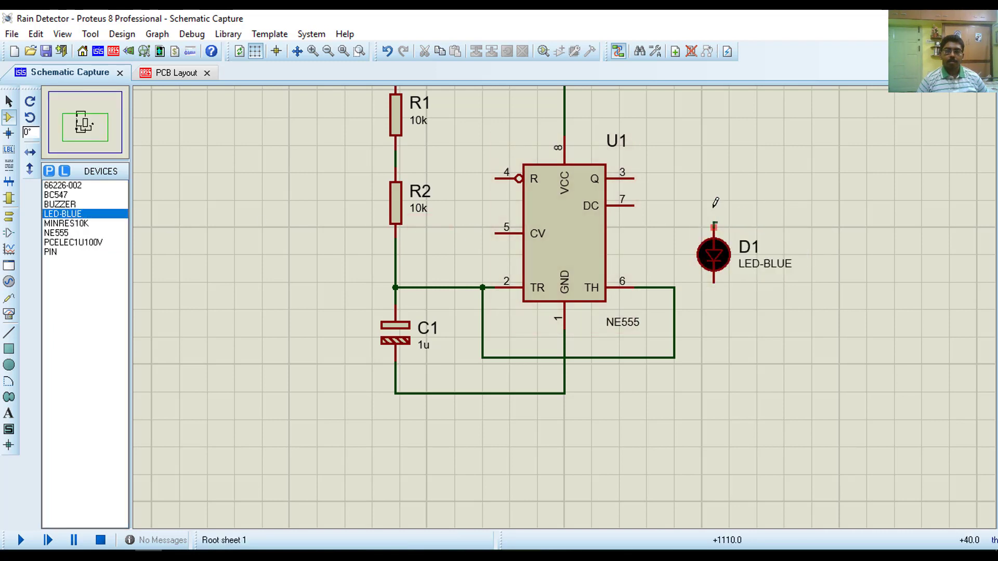
{"action": "left_click", "coordinate": [635, 178]}
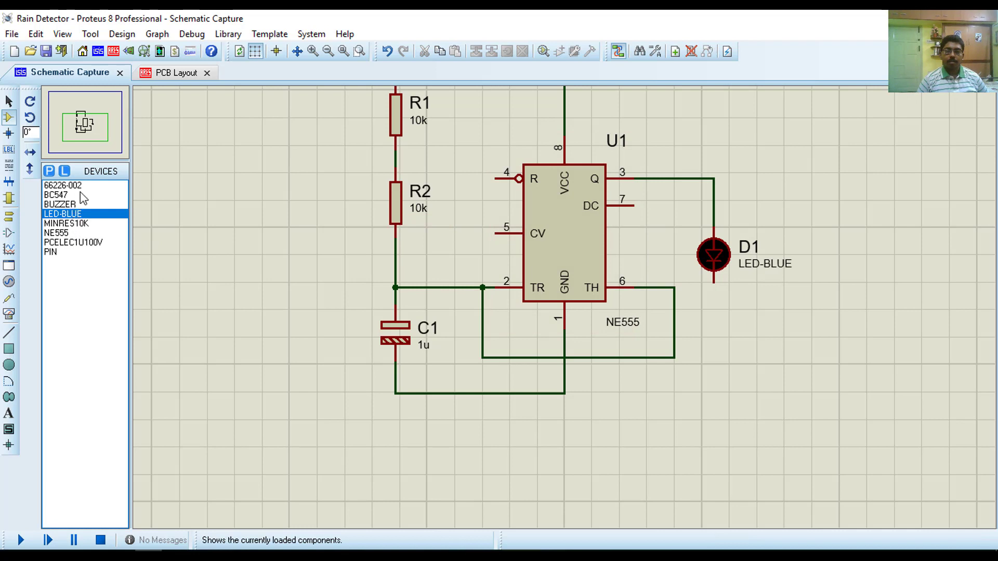
Place a MINRES10K resistor rotated 90° below LED D1 and wire its upper end to the LED's lower pin.
{"action": "left_click", "coordinate": [78, 223]}
{"action": "key", "text": "KP_Add"}
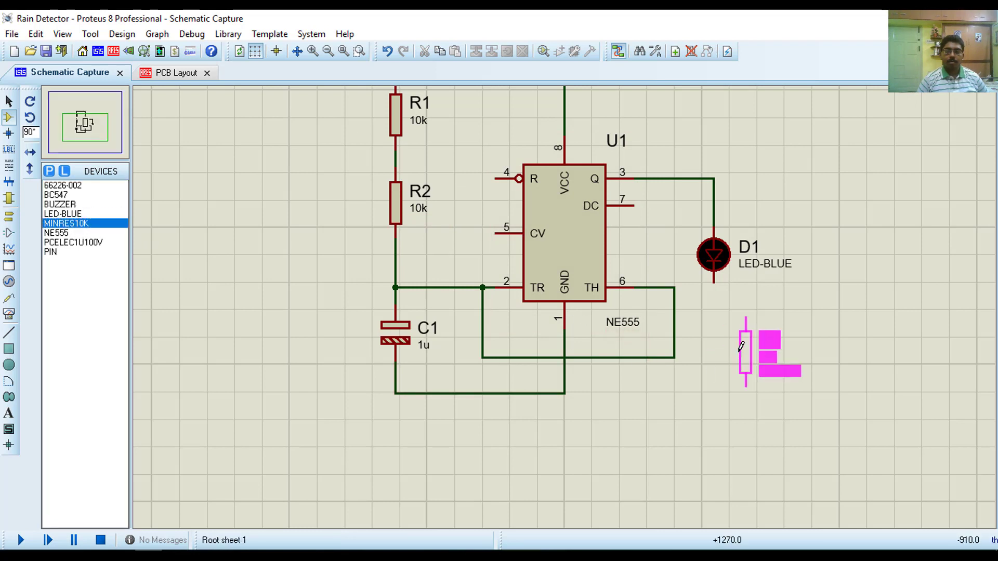
{"action": "left_click", "coordinate": [710, 346]}
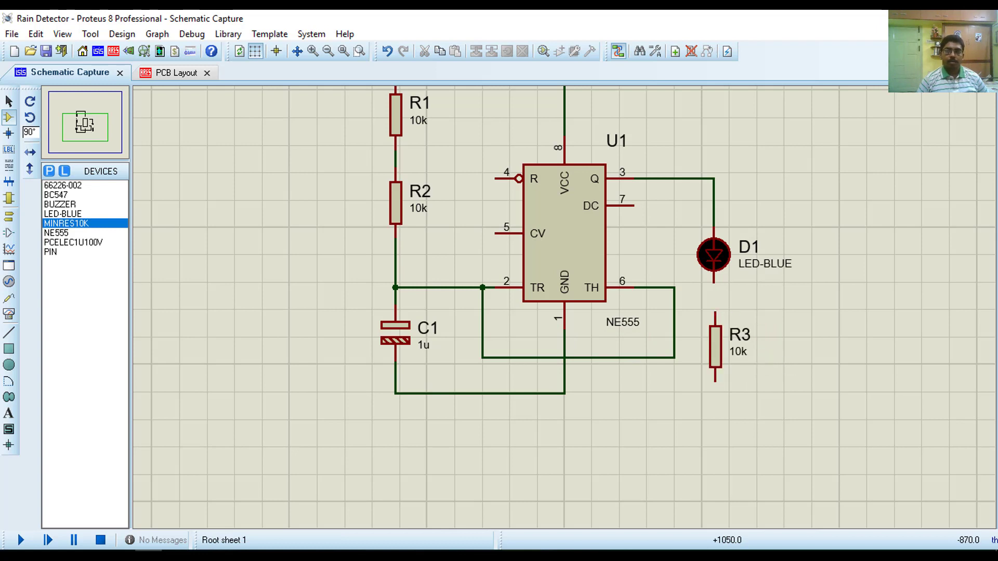
{"action": "left_click", "coordinate": [715, 312]}
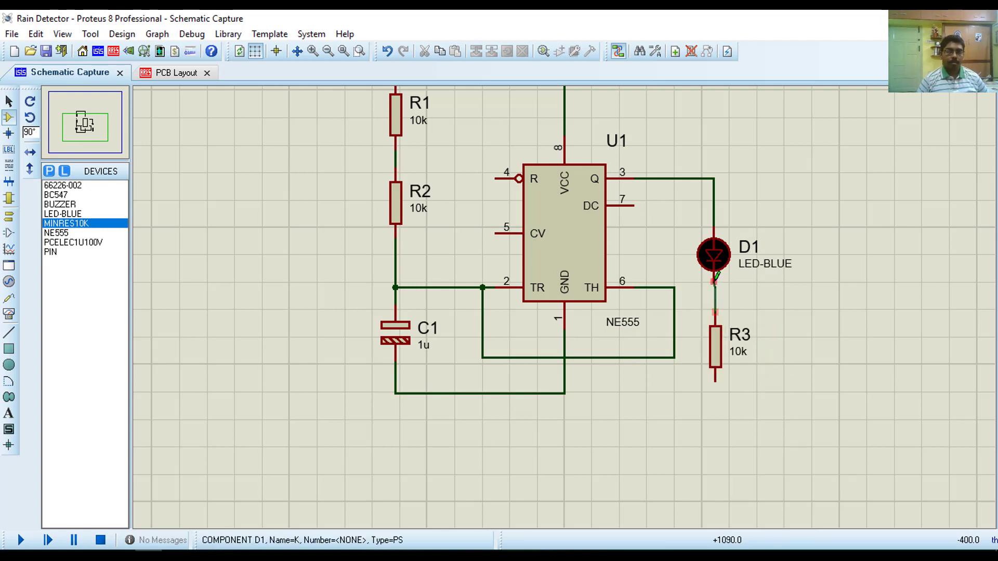
Align R3 exactly below the LED and wire its lower end to the ground line under the NE555's pin 1.
{"action": "left_click", "coordinate": [719, 343]}
{"action": "left_click_drag", "start_coordinate": [719, 341], "coordinate": [717, 342]}
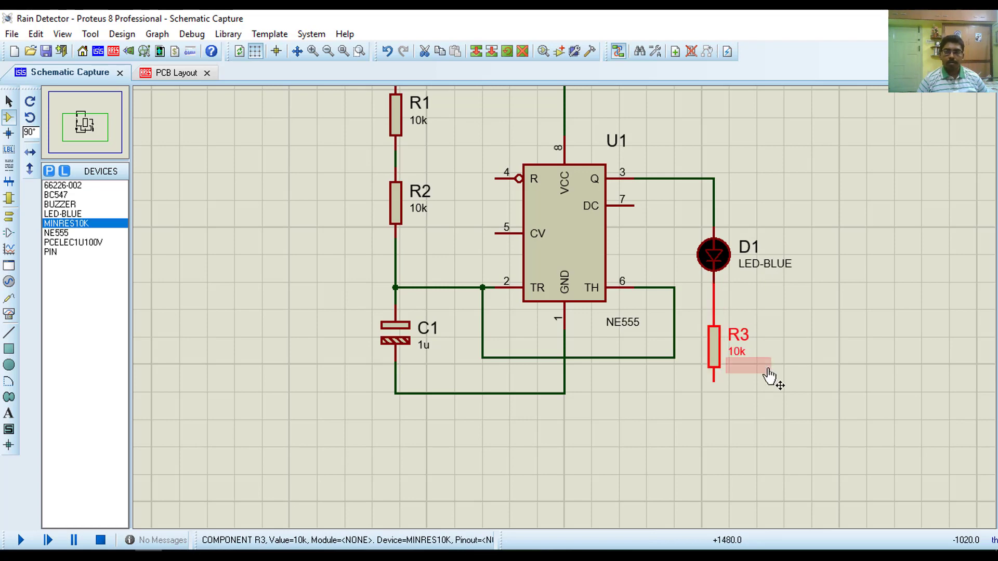
{"action": "left_click", "coordinate": [767, 370]}
{"action": "left_click", "coordinate": [623, 429]}
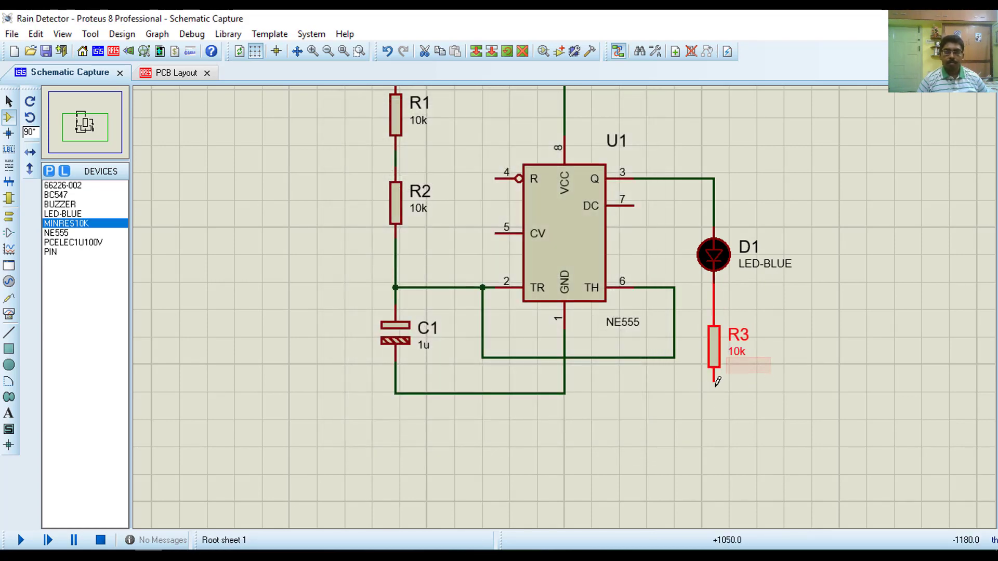
{"action": "left_click", "coordinate": [715, 380]}
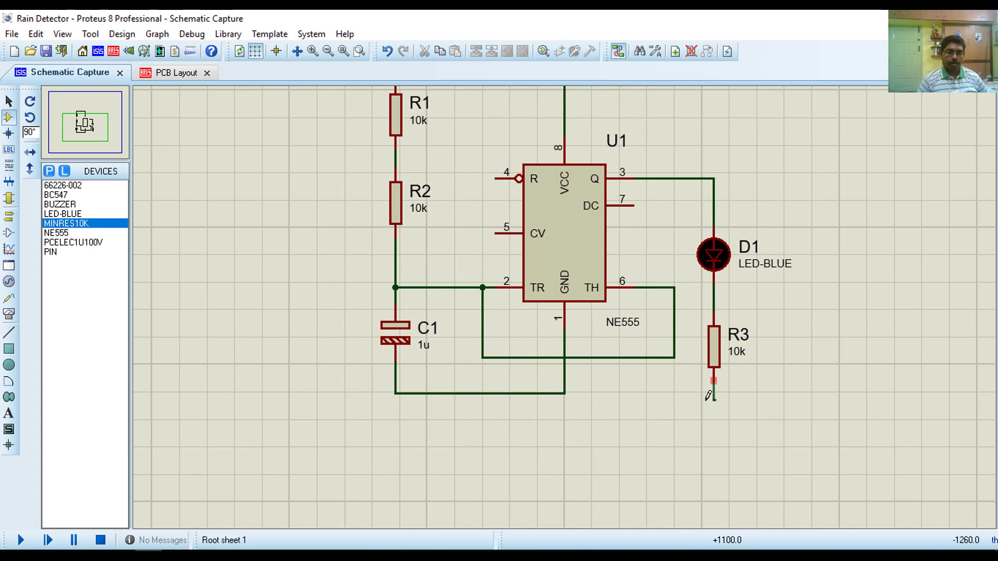
{"action": "left_click", "coordinate": [565, 393]}
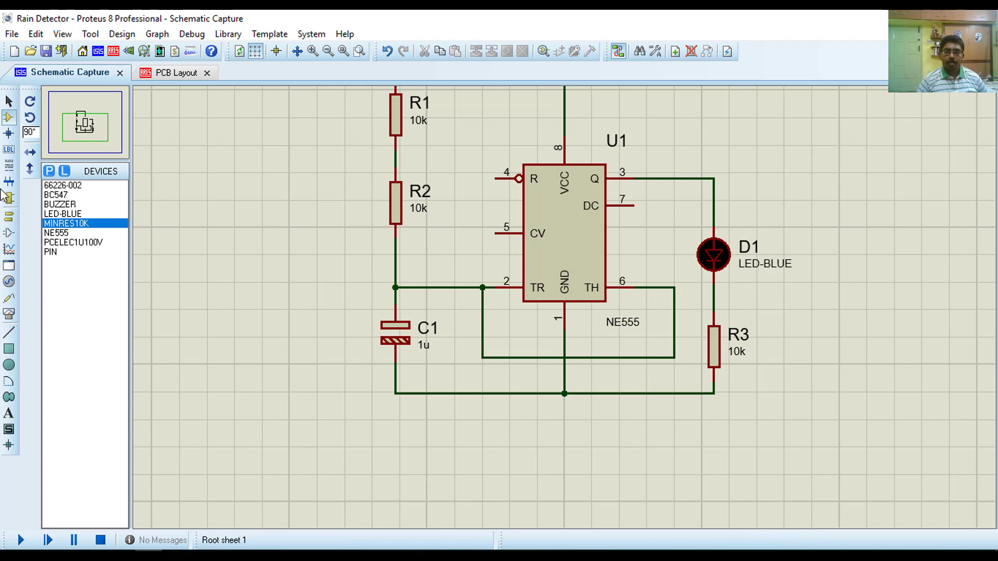
Place the BUZZER with rotation 0° beyond the LED branch, its two leads facing the circuit.
{"action": "left_click", "coordinate": [55, 204]}
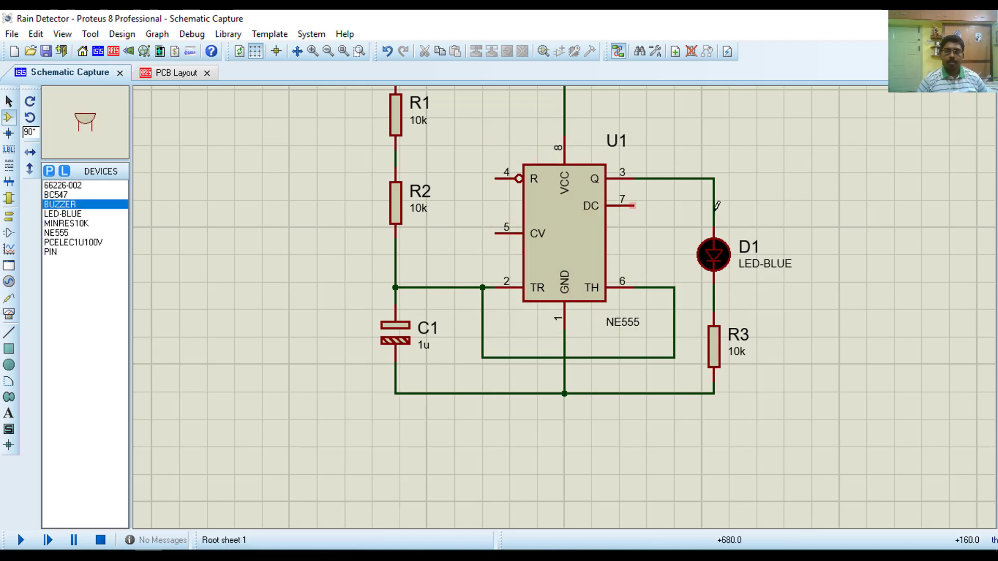
{"action": "left_click", "coordinate": [896, 249]}
{"action": "key", "text": "KP_Add"}
{"action": "key", "text": "KP_Add"}
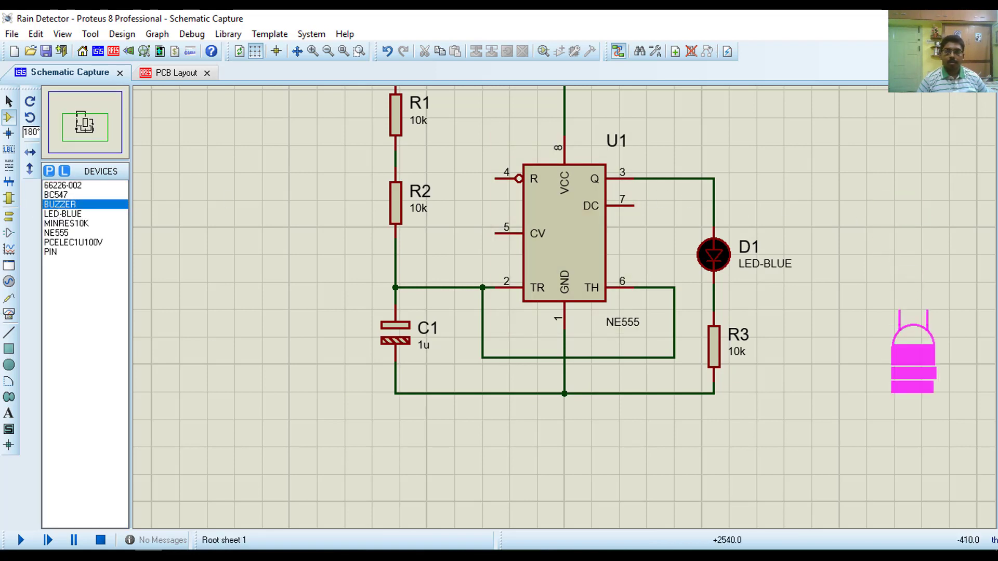
{"action": "key", "text": "KP_Add"}
{"action": "left_click", "coordinate": [888, 292]}
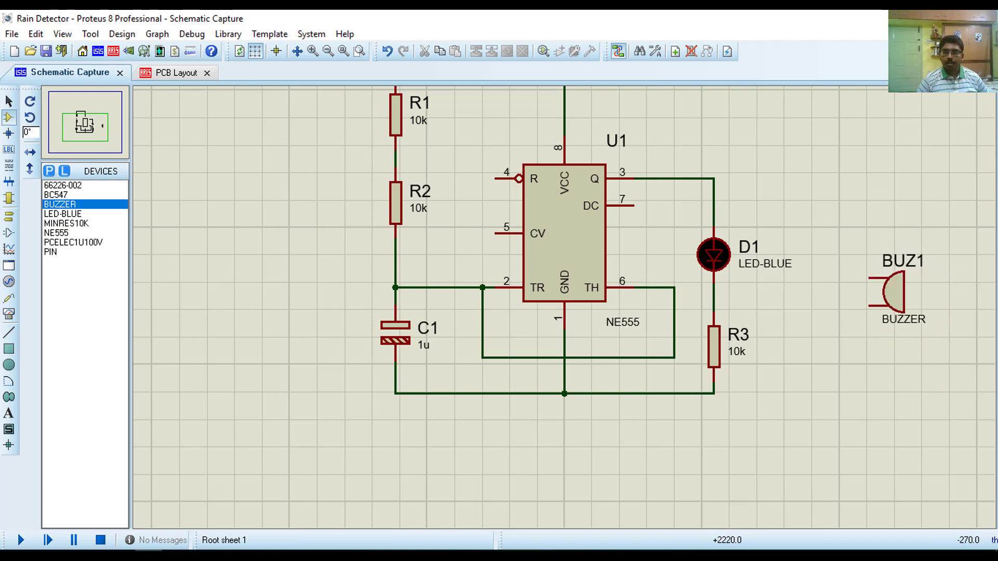
Wire the buzzer's upper lead to the pin 3 output line and its lower lead to the ground line at R3.
{"action": "left_click", "coordinate": [869, 278]}
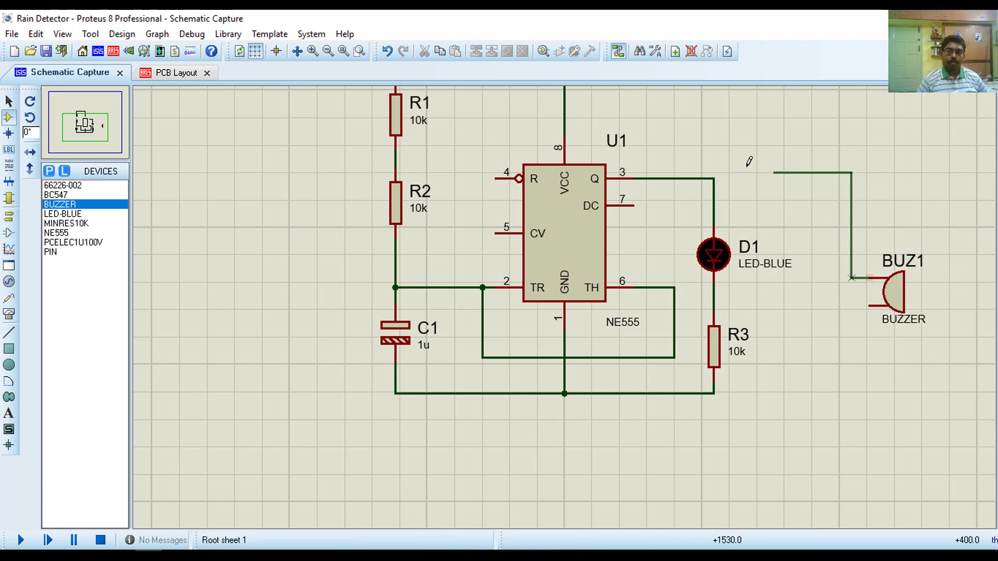
{"action": "left_click", "coordinate": [713, 178]}
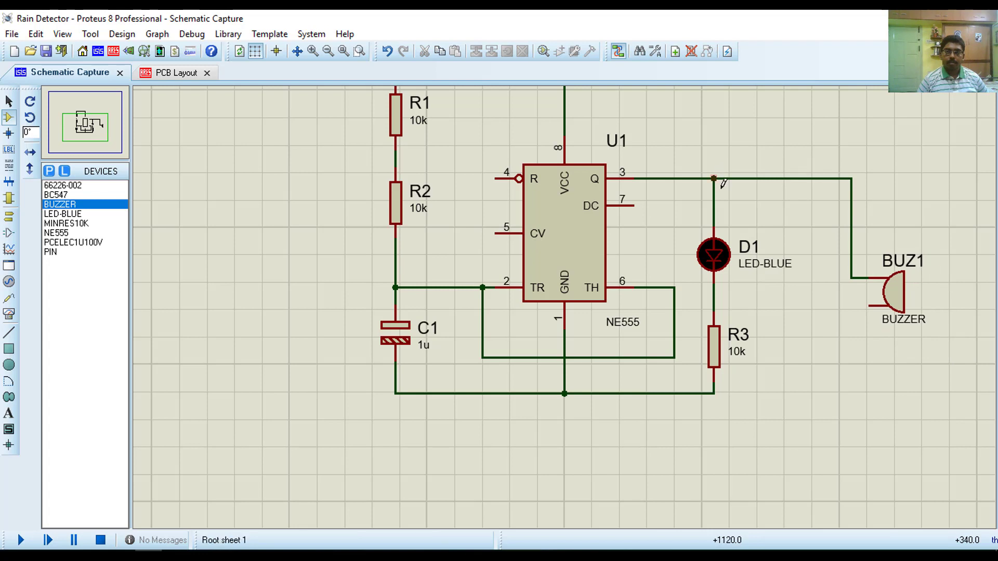
{"action": "left_click", "coordinate": [874, 305]}
{"action": "left_click", "coordinate": [713, 393]}
Move resistor R2 down to lengthen the wire between it and R1.
{"action": "scroll", "coordinate": [659, 355], "scroll_direction": "down", "scroll_amount": 1}
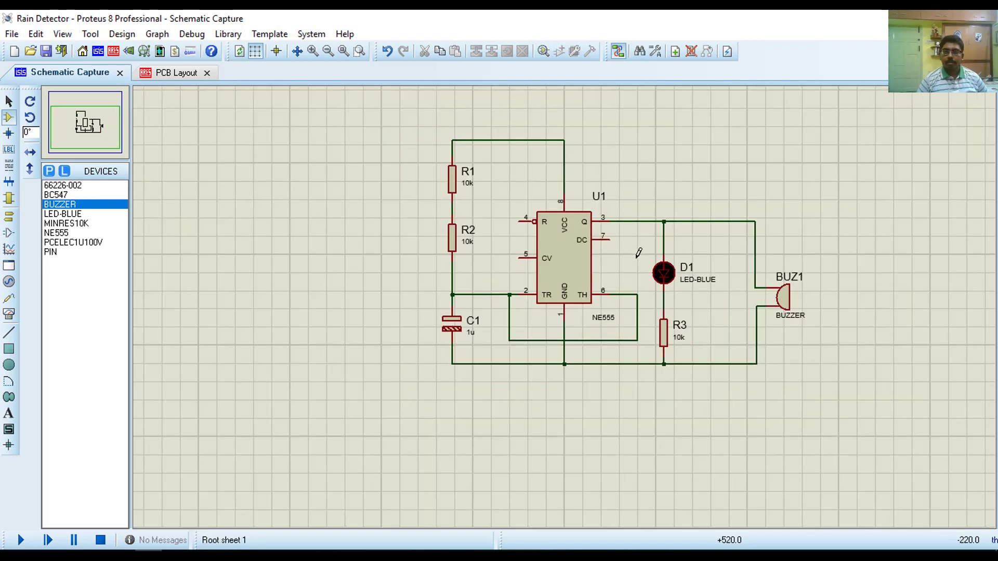
{"action": "scroll", "coordinate": [590, 260], "scroll_direction": "up", "scroll_amount": 1}
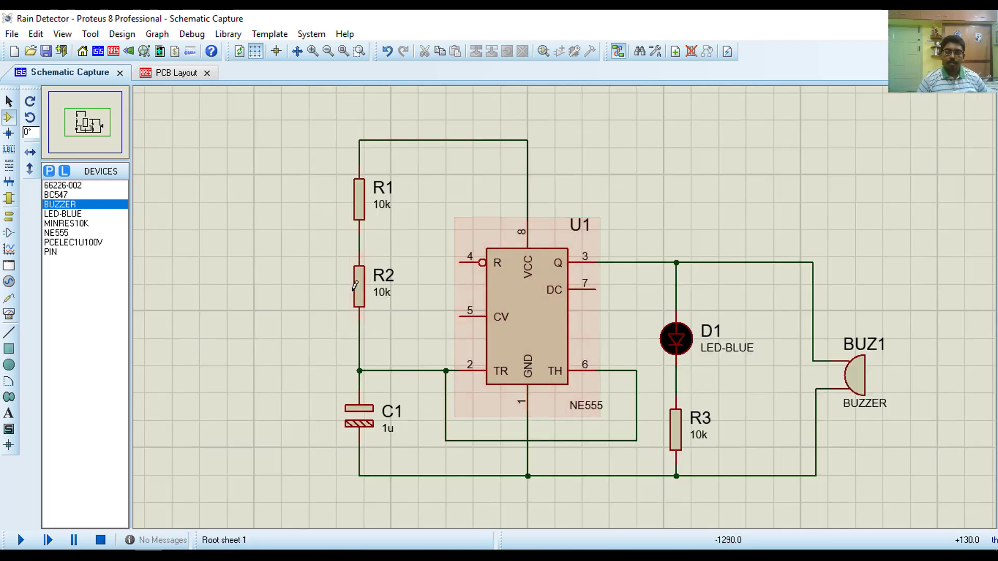
{"action": "left_click", "coordinate": [374, 289]}
{"action": "left_click_drag", "start_coordinate": [358, 286], "coordinate": [359, 324]}
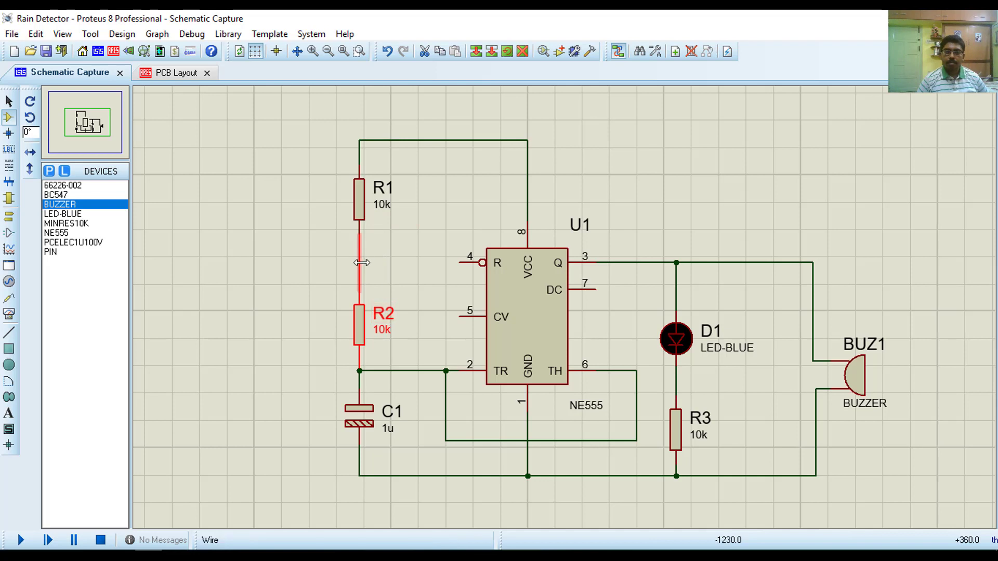
Place a DEFAULT terminal rotated 270° beside the wire between R1 and R2 and connect it to that wire.
{"action": "left_click", "coordinate": [9, 220]}
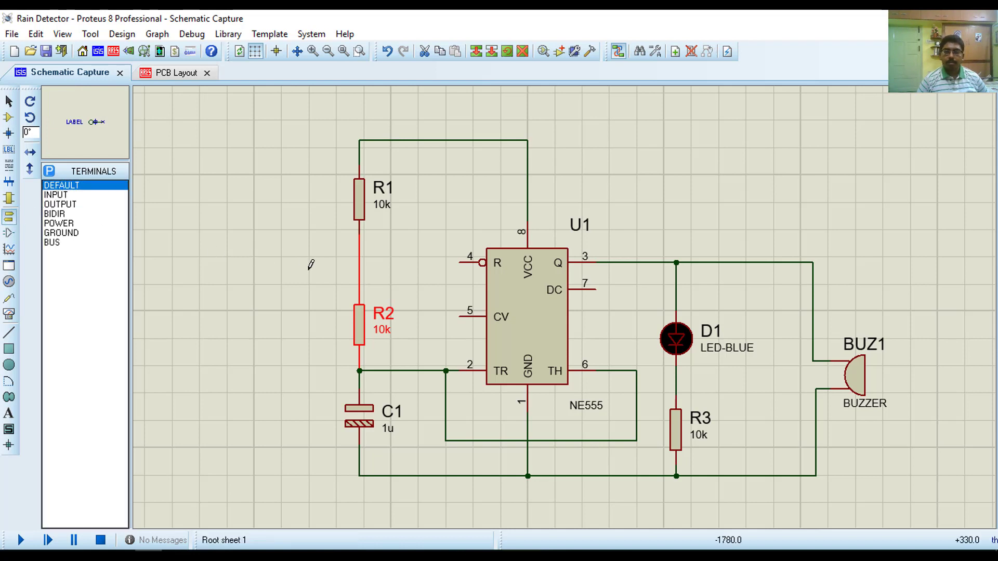
{"action": "left_click", "coordinate": [378, 268]}
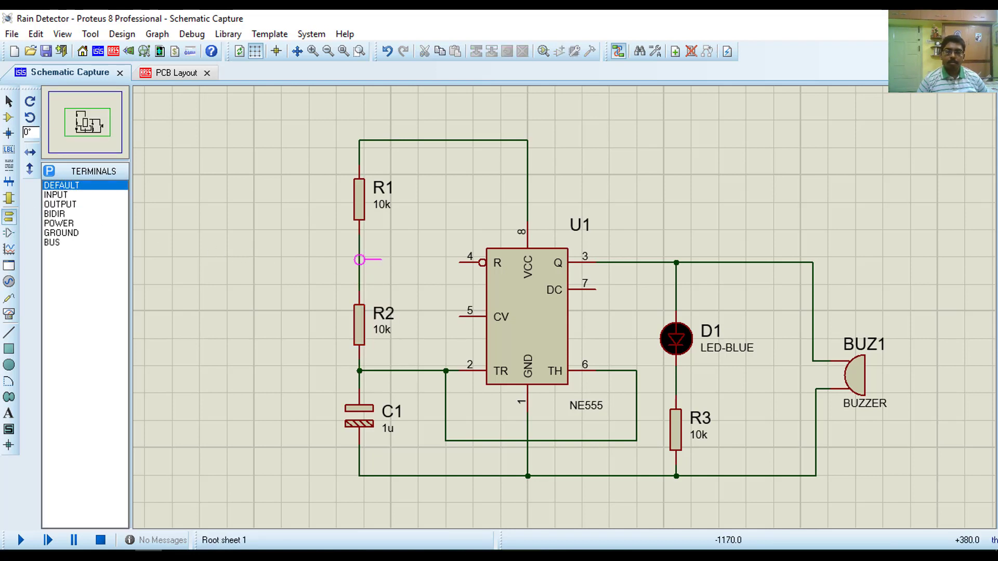
{"action": "key", "text": "KP_Subtract"}
{"action": "left_click", "coordinate": [368, 272]}
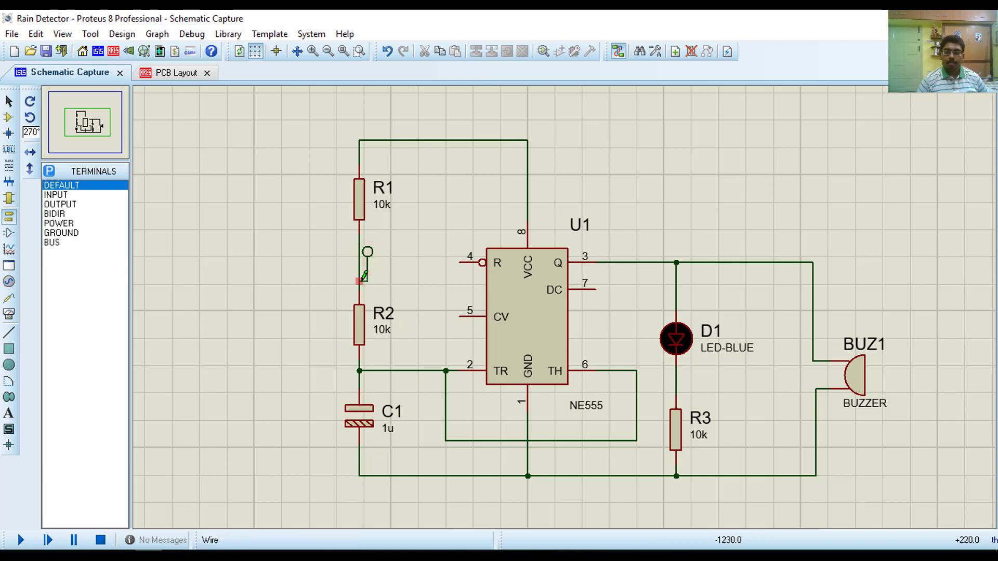
Label the terminal between R1 and R2 as 7.
{"action": "double_click", "coordinate": [366, 255]}
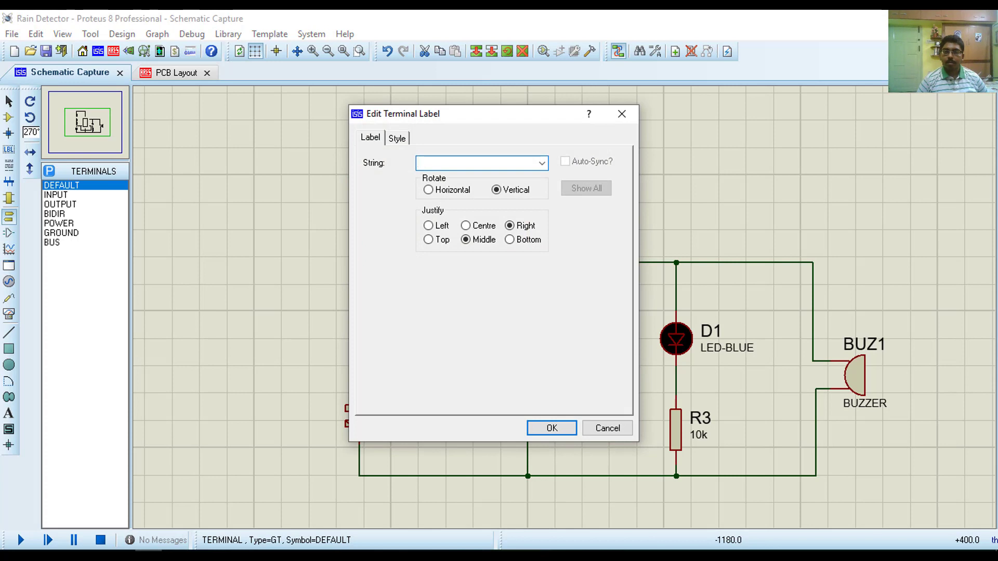
{"action": "type", "text": "7"}
{"action": "left_click", "coordinate": [557, 429]}
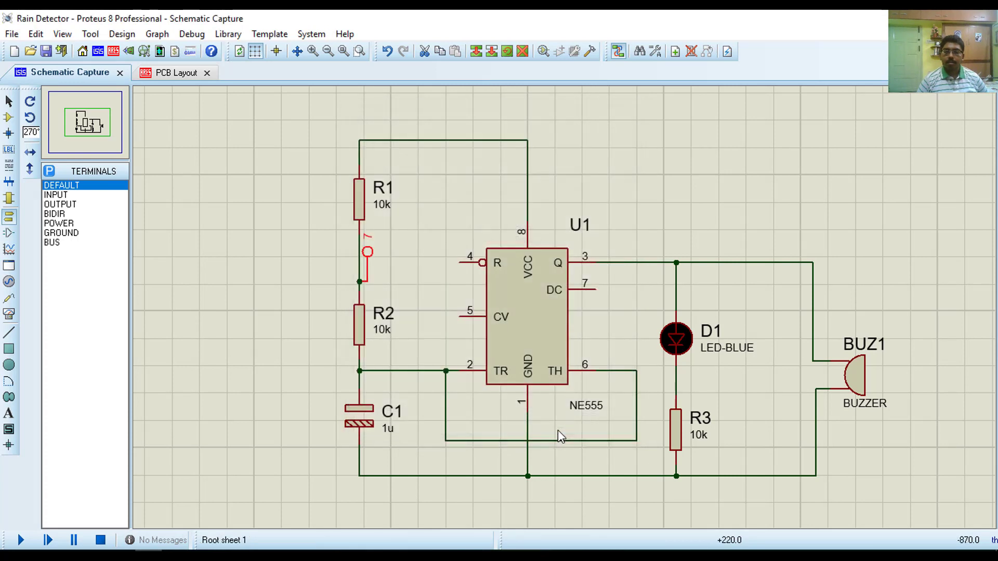
Place a DEFAULT terminal rotated 270° beside U1's pin 7 and wire it to that pin.
{"action": "left_click", "coordinate": [632, 293]}
{"action": "left_click", "coordinate": [631, 293]}
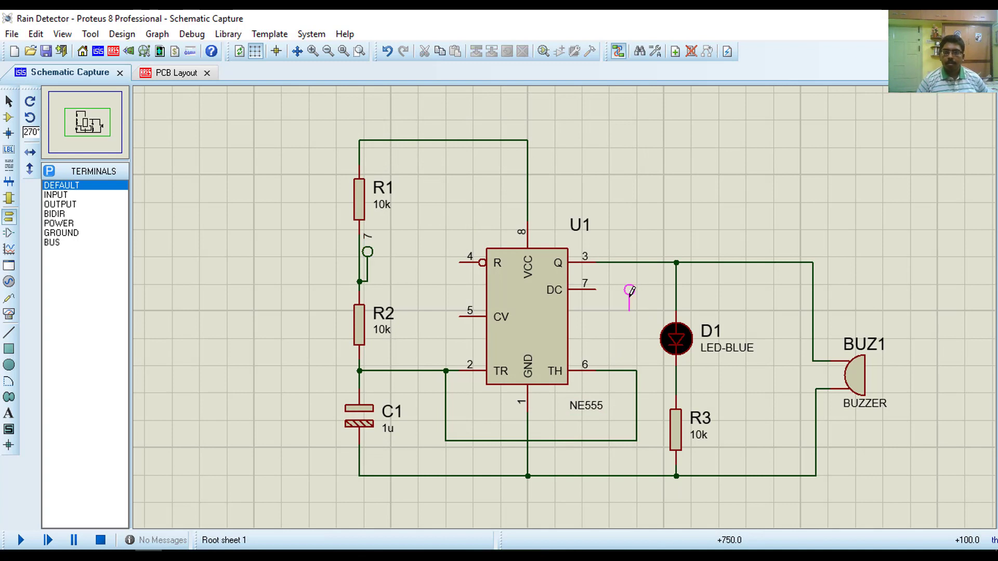
{"action": "left_click", "coordinate": [629, 292]}
{"action": "left_click", "coordinate": [627, 294]}
{"action": "left_click", "coordinate": [617, 315]}
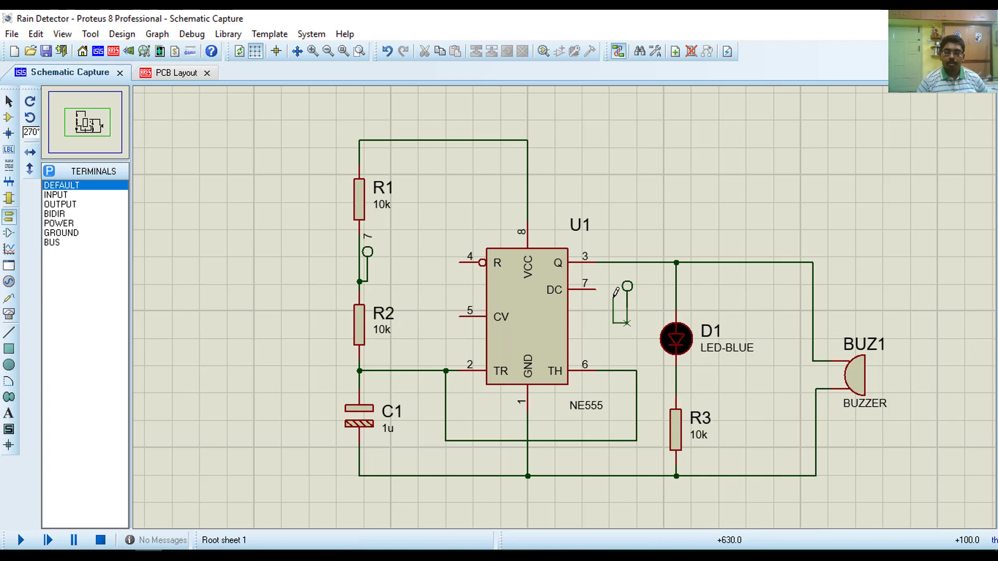
{"action": "left_click", "coordinate": [595, 289]}
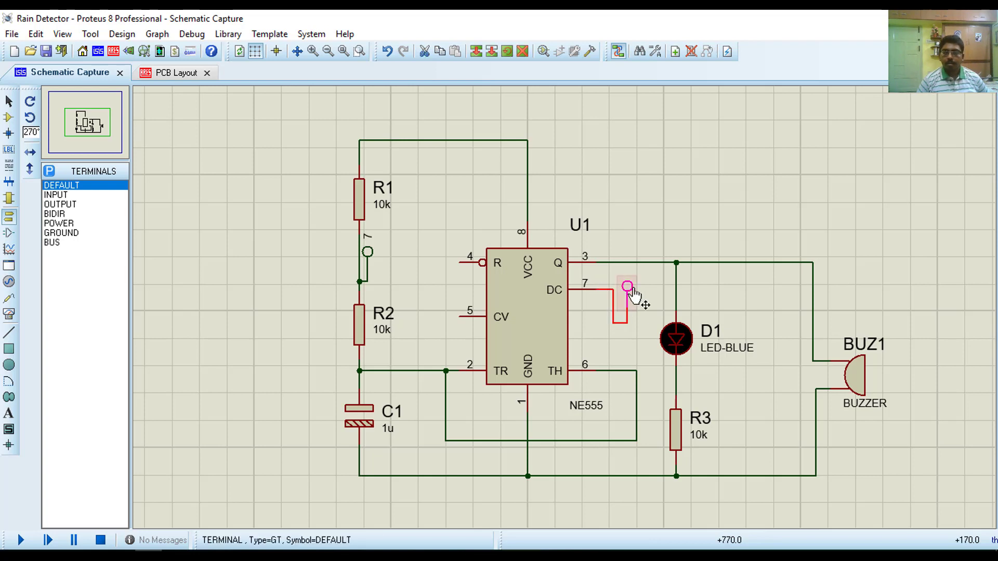
Label the terminal connected to U1's pin 7 as 7.
{"action": "double_click", "coordinate": [631, 291]}
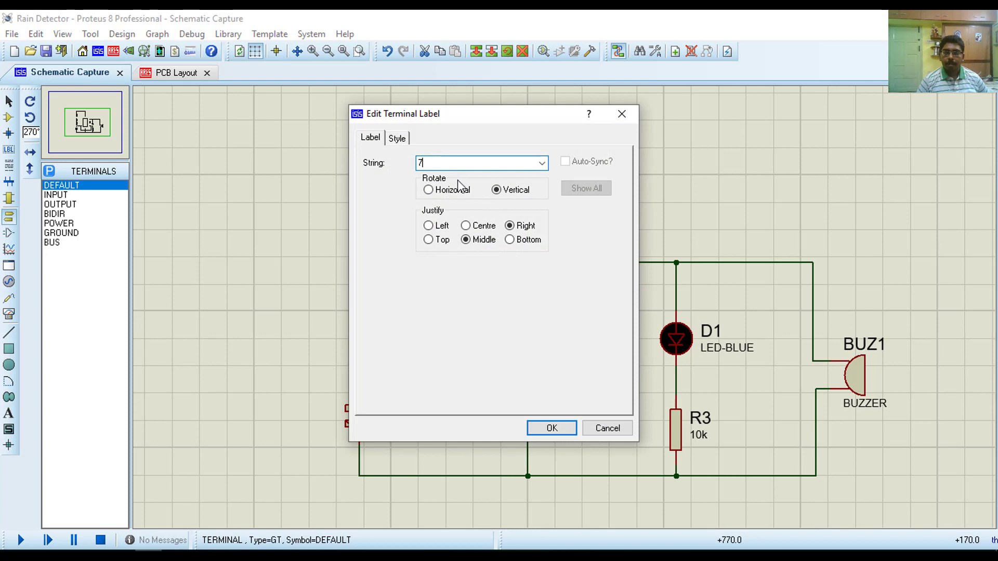
{"action": "left_click", "coordinate": [547, 422]}
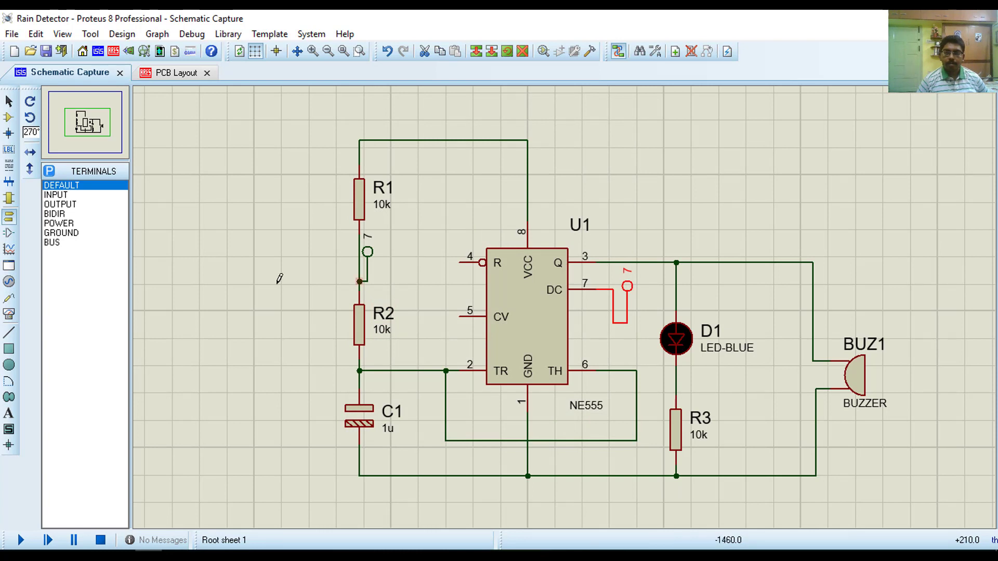
Place a BC547 transistor in the empty area left of the R1–R2 branch.
{"action": "left_click", "coordinate": [9, 120]}
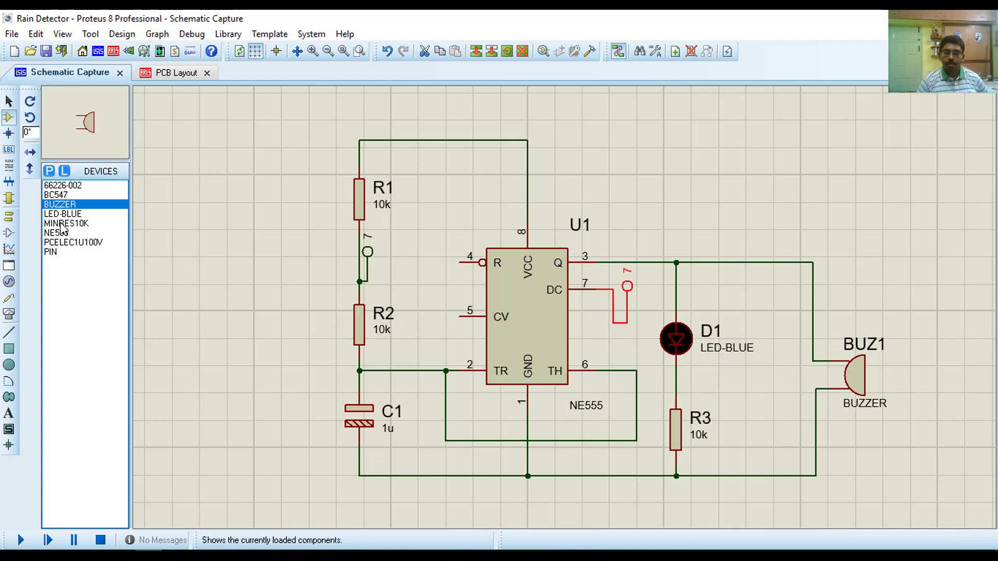
{"action": "left_click", "coordinate": [57, 194]}
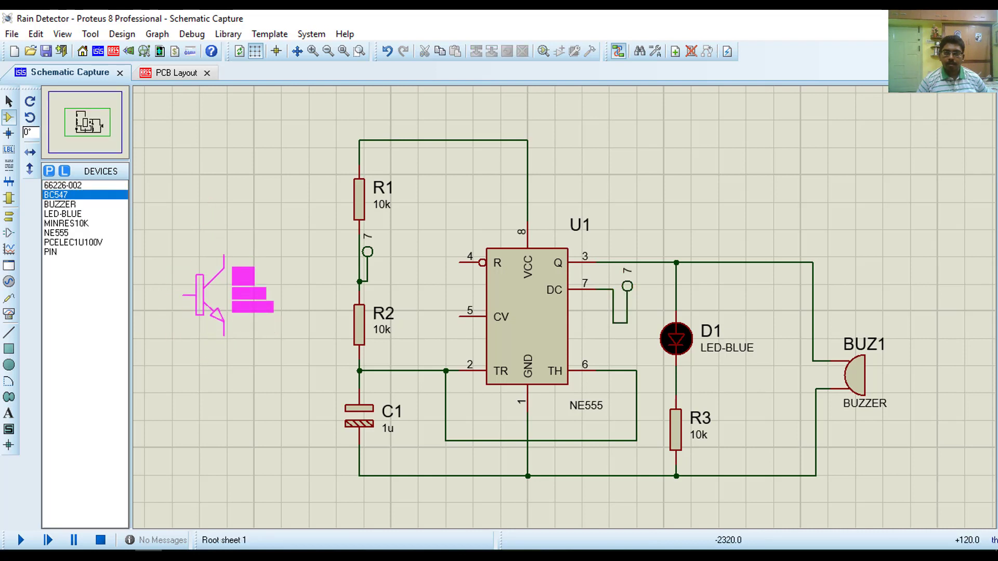
{"action": "left_click", "coordinate": [212, 303]}
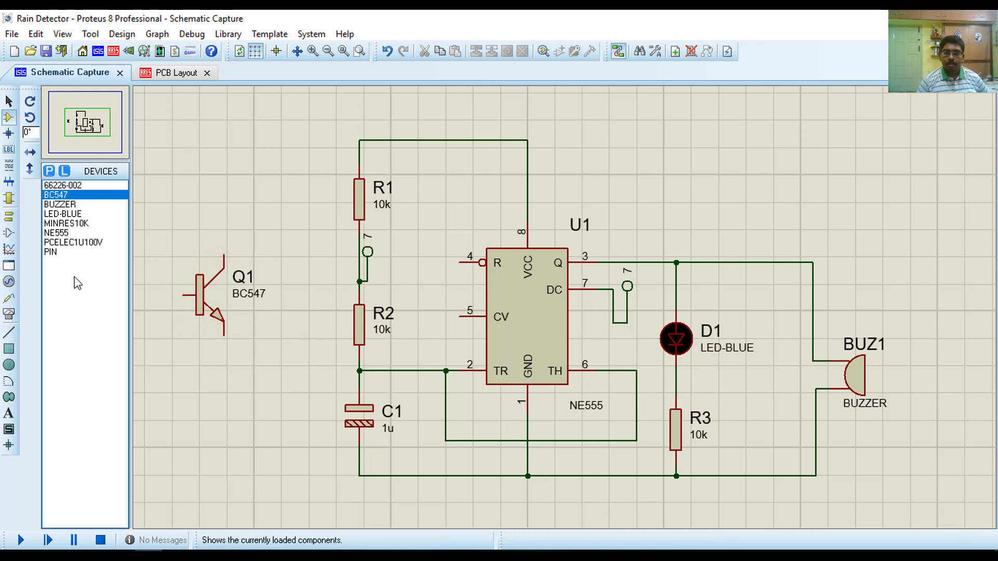
Place a MINRES10K resistor rotated 90° below Q1, wire it to Q1's emitter and align it with the emitter lead.
{"action": "left_click", "coordinate": [85, 223]}
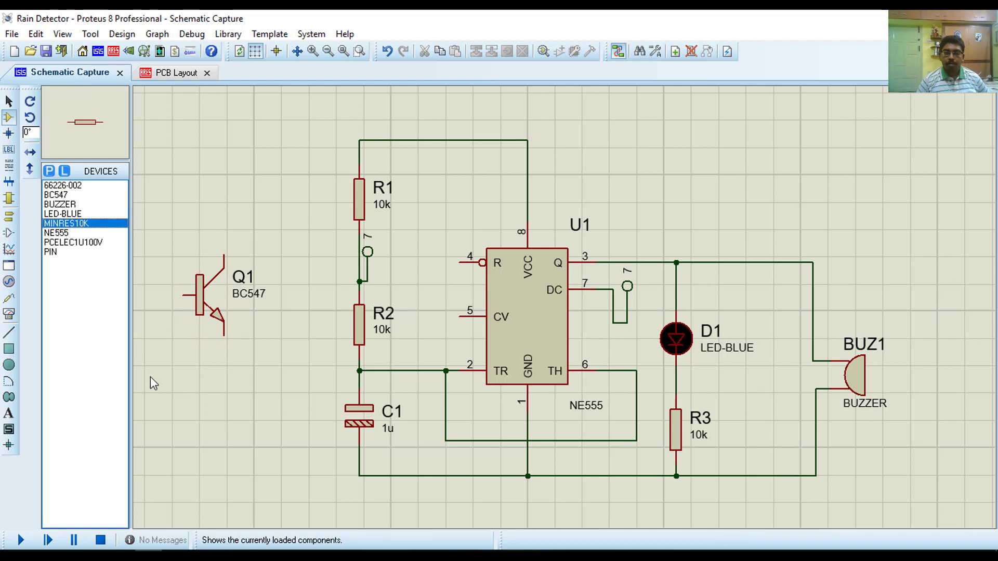
{"action": "key", "text": "KP_Add"}
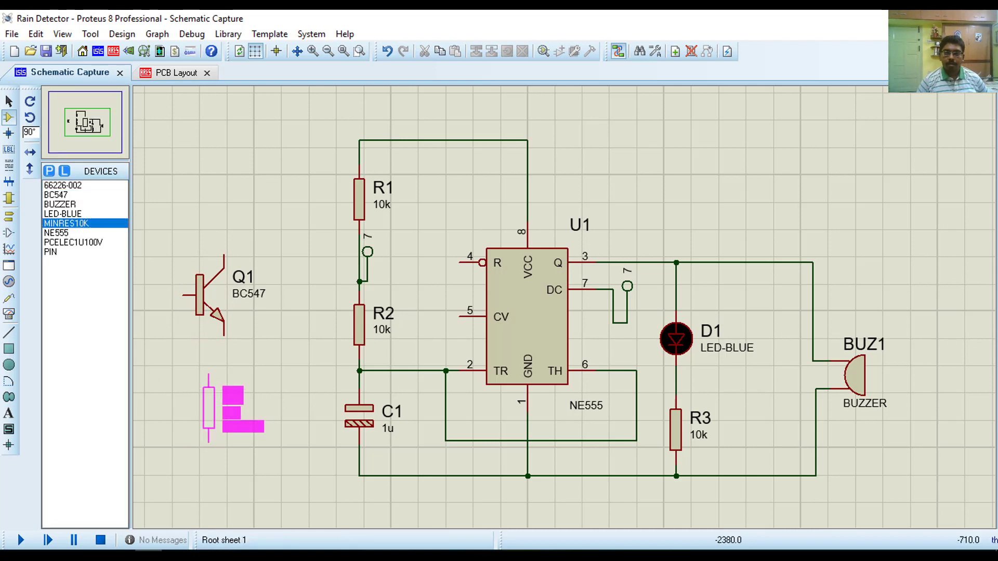
{"action": "left_click", "coordinate": [218, 393]}
{"action": "left_click", "coordinate": [221, 360]}
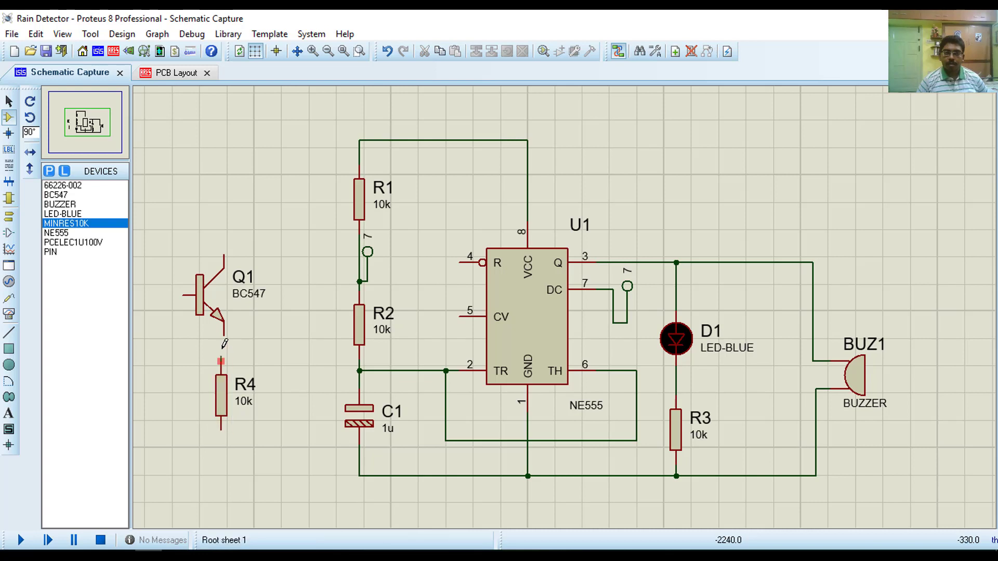
{"action": "left_click", "coordinate": [224, 335]}
{"action": "left_click_drag", "start_coordinate": [223, 404], "coordinate": [225, 405]}
{"action": "left_click_drag", "start_coordinate": [243, 464], "coordinate": [227, 439]}
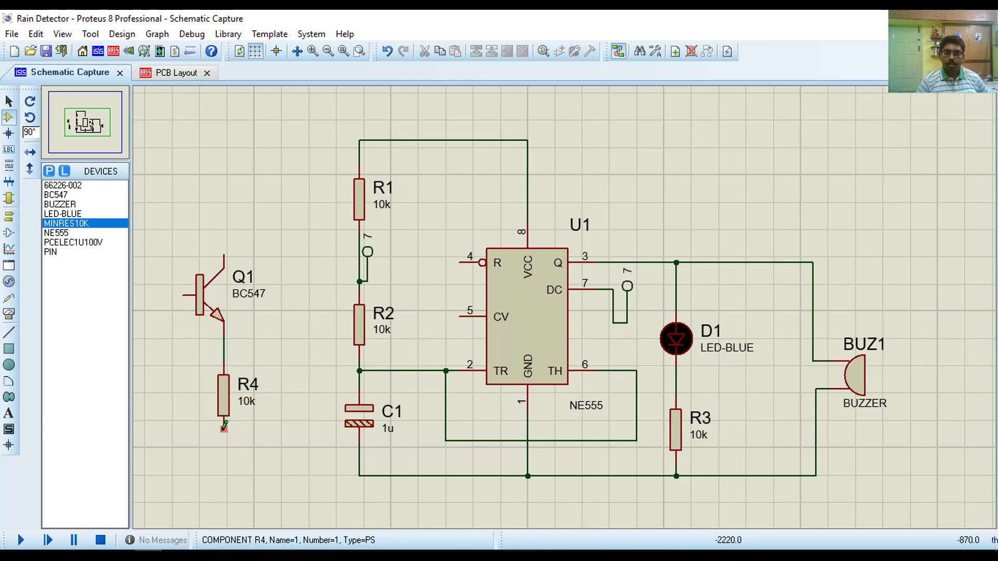
Wire R4's lower lead to the ground line at the corner below C1.
{"action": "left_click", "coordinate": [224, 431]}
{"action": "left_click", "coordinate": [359, 476]}
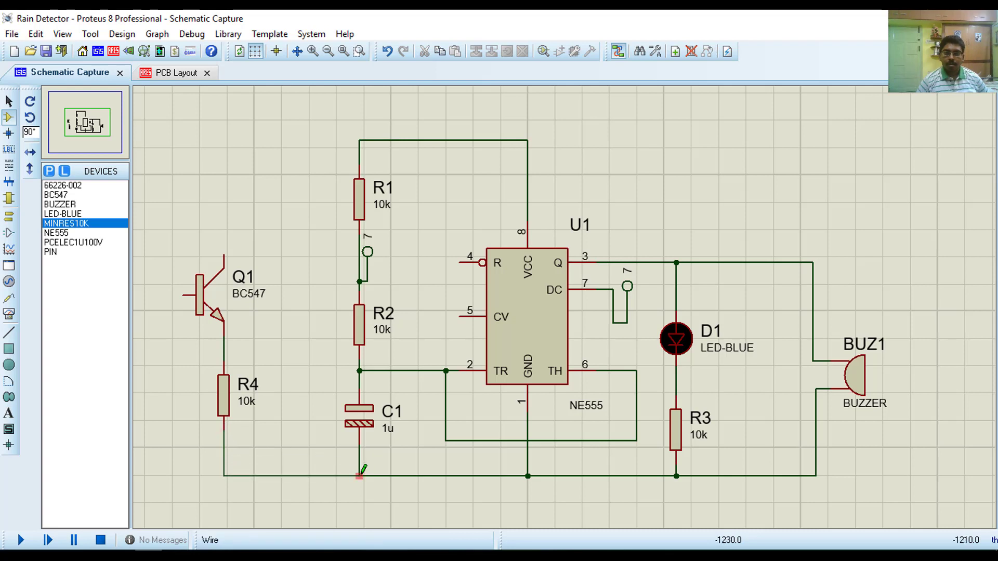
{"action": "left_click", "coordinate": [359, 476]}
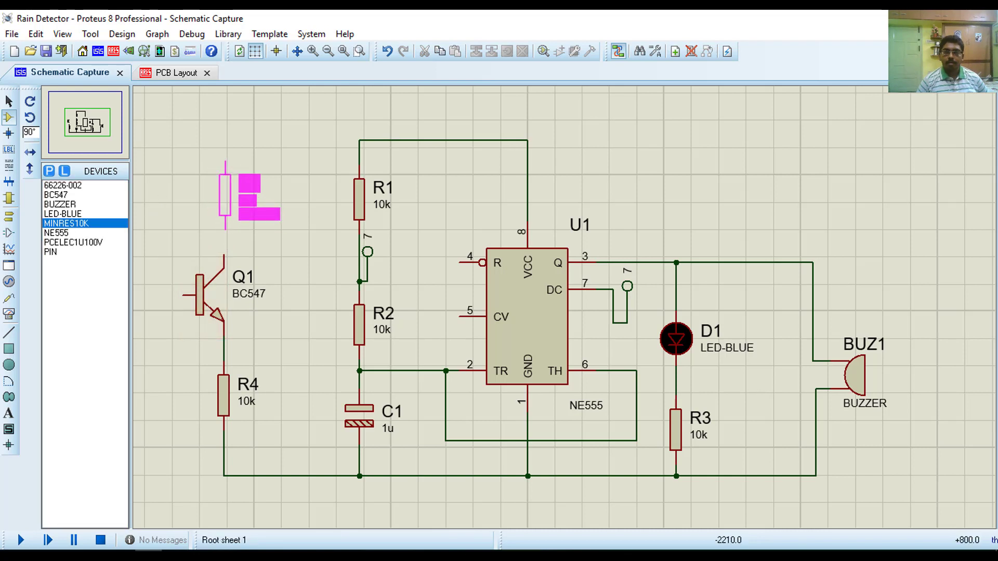
Place a vertical MINRES10K resistor above Q1 and wire it between Q1's collector and the supply line above R1.
{"action": "left_click", "coordinate": [223, 195]}
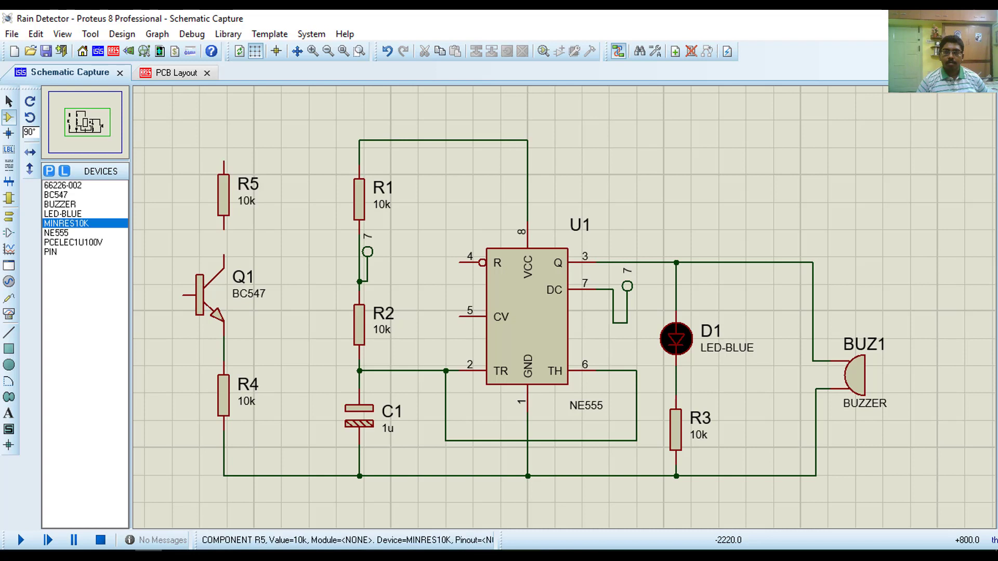
{"action": "left_click", "coordinate": [223, 233]}
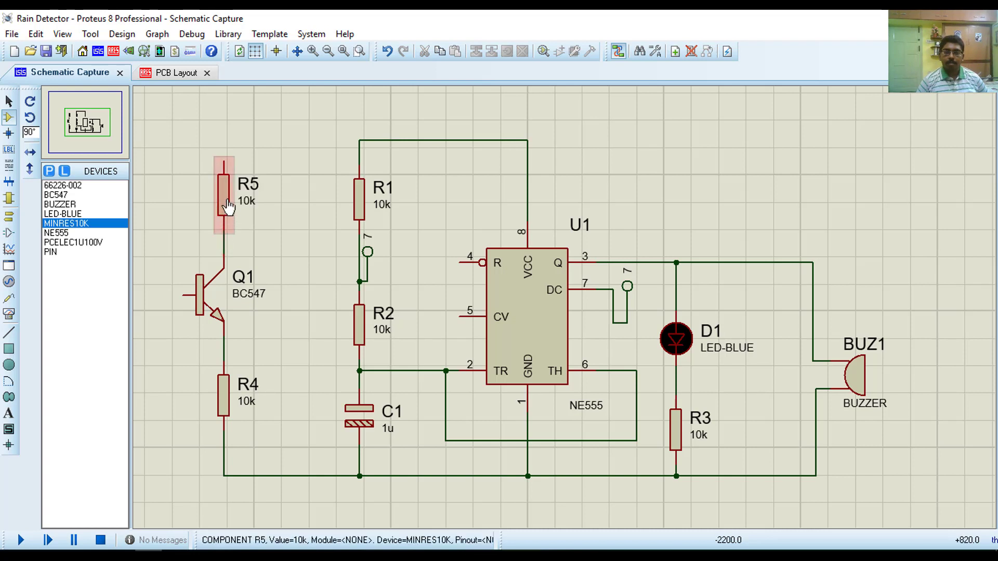
{"action": "left_click", "coordinate": [224, 161]}
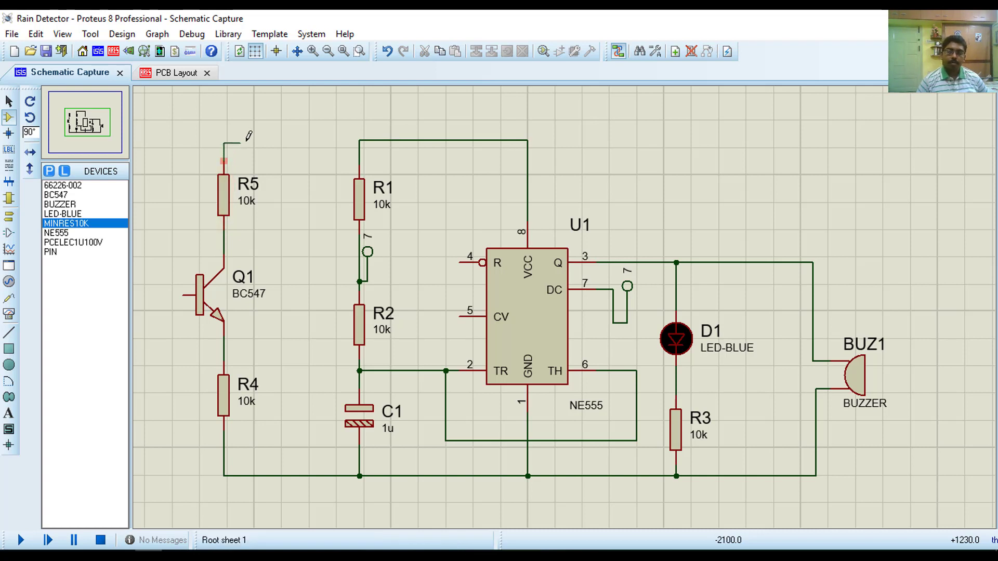
{"action": "left_click", "coordinate": [359, 140]}
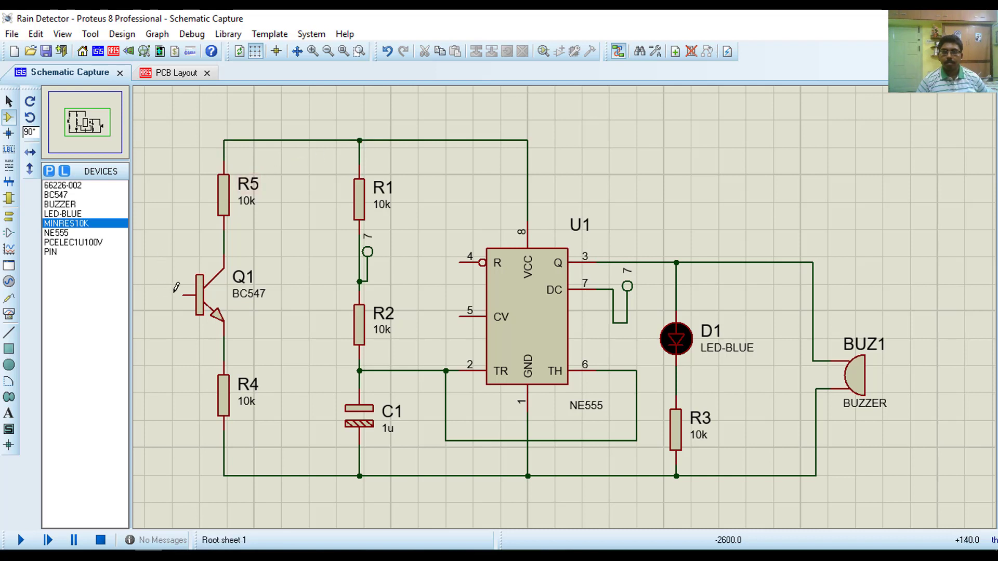
Place a vertical MINRES10K resistor to the upper left of Q1 and wire its lower lead to Q1's base.
{"action": "left_click", "coordinate": [79, 225]}
{"action": "left_click", "coordinate": [156, 217]}
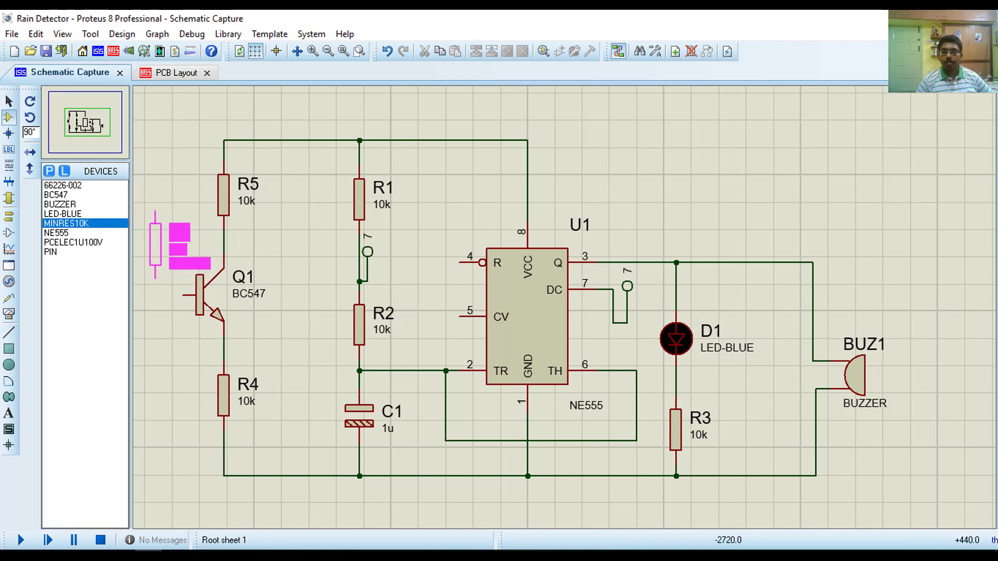
{"action": "left_click", "coordinate": [152, 239]}
{"action": "left_click", "coordinate": [182, 295]}
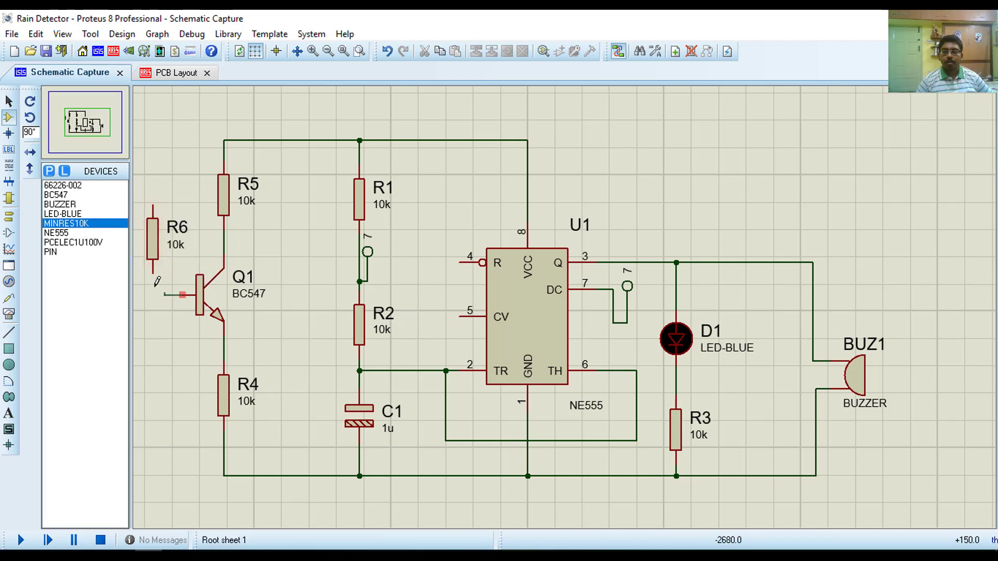
{"action": "left_click", "coordinate": [152, 272]}
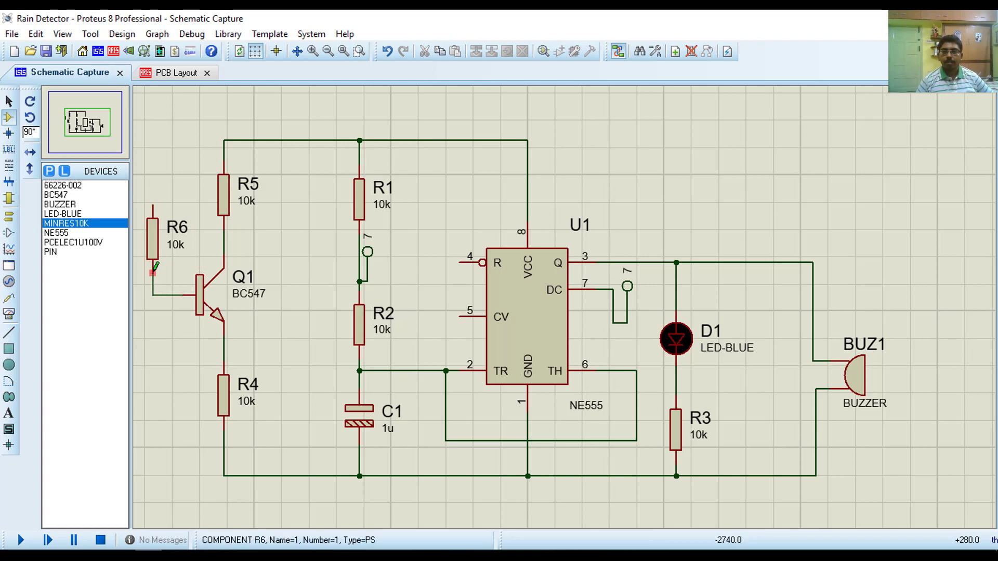
Place a PIN component to the upper left of R6 and wire it to R6's upper lead.
{"action": "scroll", "coordinate": [172, 270], "scroll_direction": "down", "scroll_amount": 1}
{"action": "scroll", "coordinate": [312, 263], "scroll_direction": "up", "scroll_amount": 3}
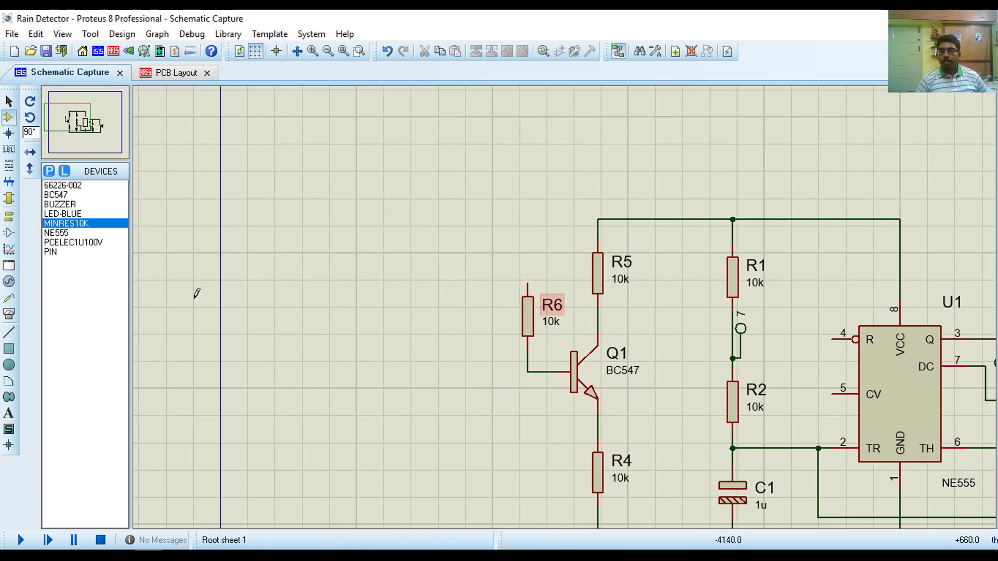
{"action": "left_click", "coordinate": [57, 252]}
{"action": "left_click", "coordinate": [461, 316]}
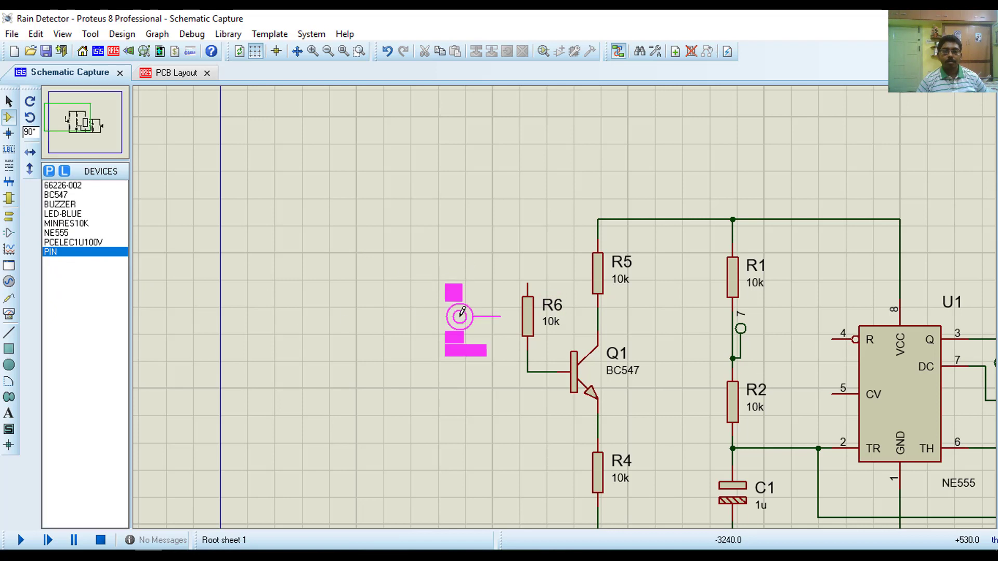
{"action": "left_click", "coordinate": [474, 279]}
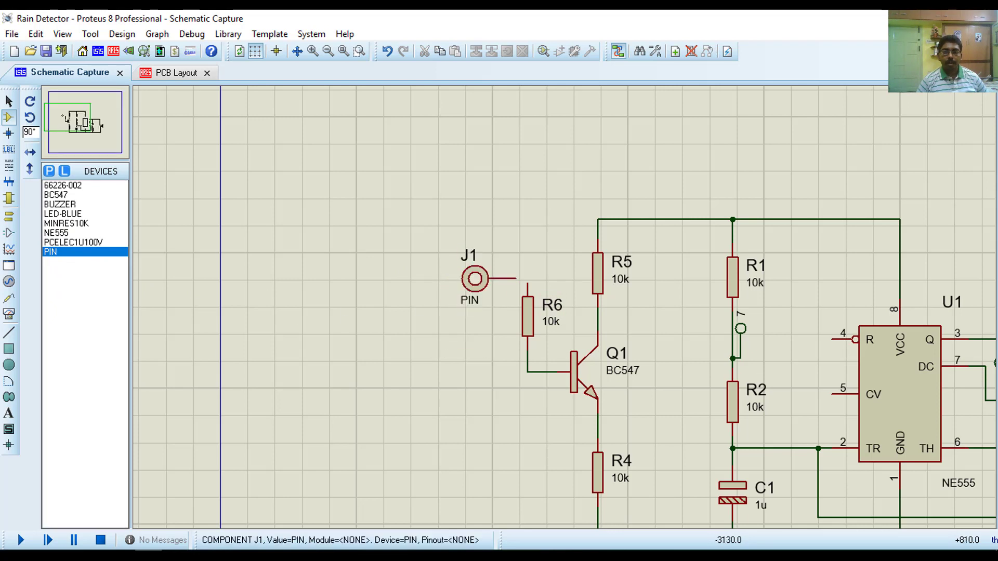
{"action": "left_click", "coordinate": [526, 280]}
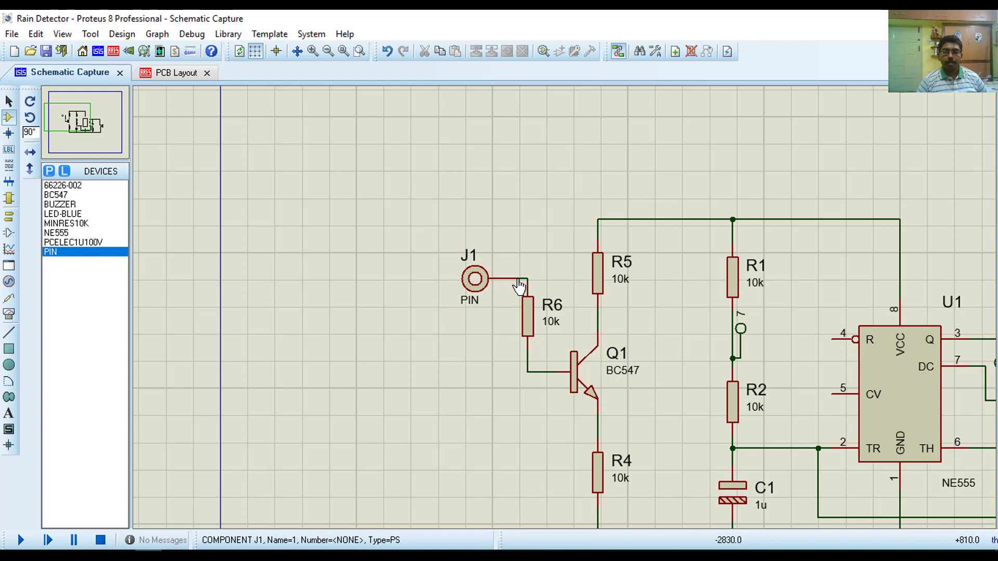
Place a second PIN component above and left of J1 and wire it to the supply line at R5.
{"action": "left_click", "coordinate": [483, 228]}
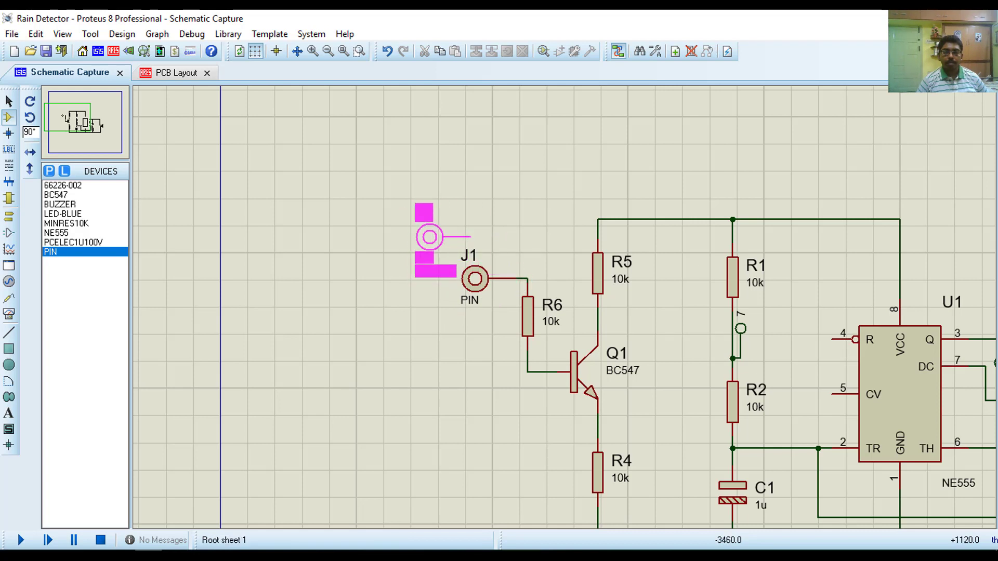
{"action": "left_click", "coordinate": [430, 237]}
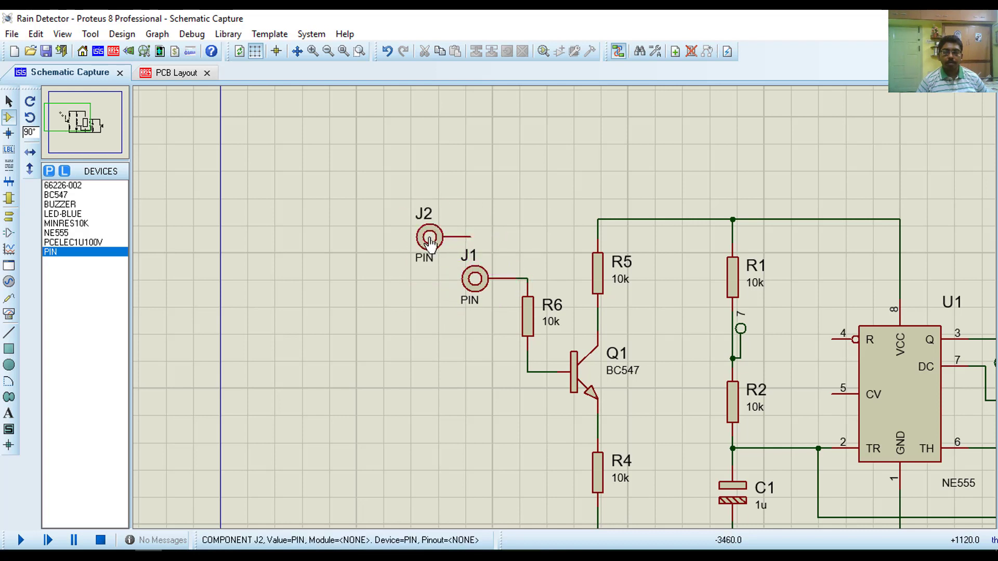
{"action": "left_click", "coordinate": [470, 237]}
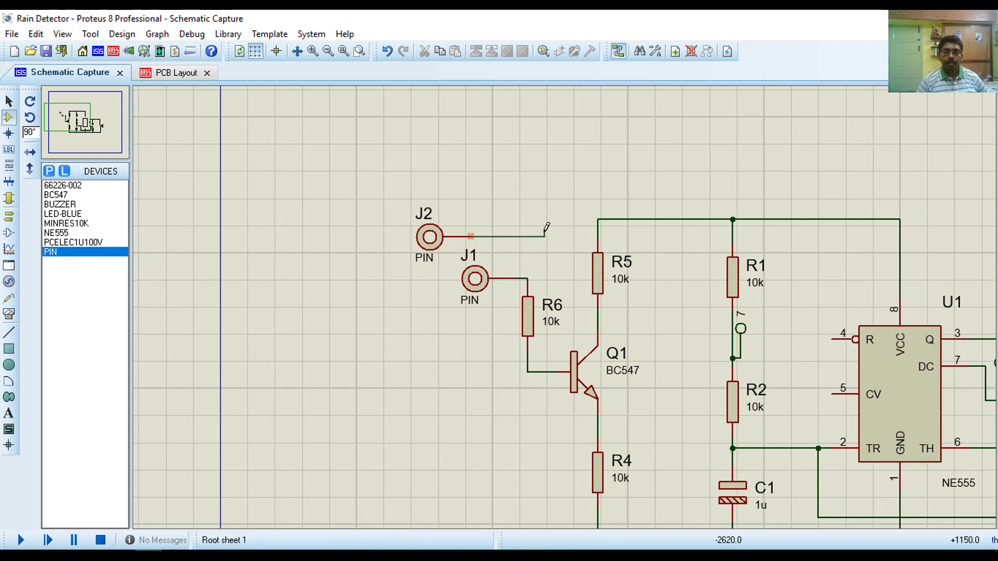
{"action": "left_click", "coordinate": [597, 219]}
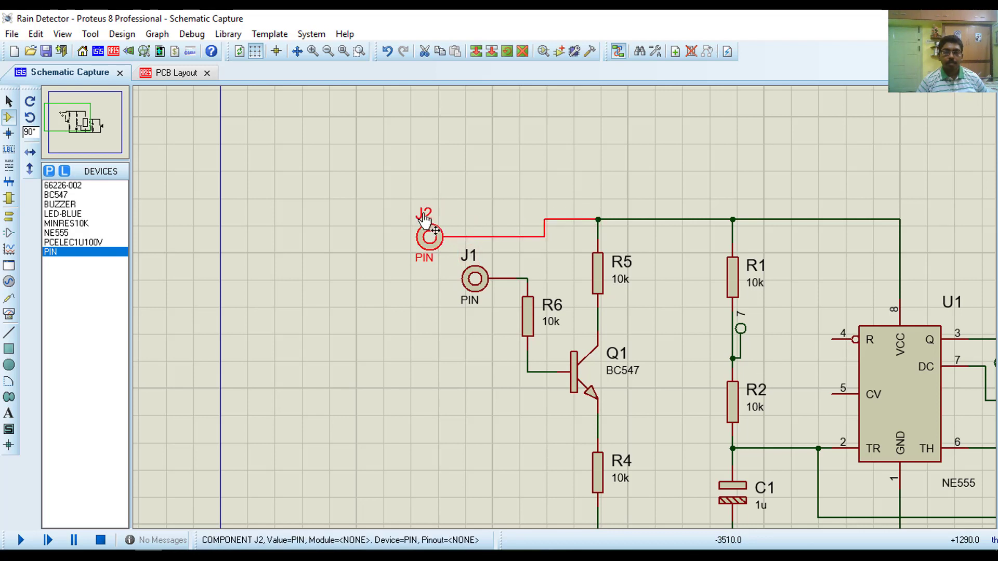
Move the J2 reference label to the lower left of its pin symbol, clear of J1.
{"action": "left_click", "coordinate": [425, 229]}
{"action": "left_click_drag", "start_coordinate": [404, 234], "coordinate": [404, 271]}
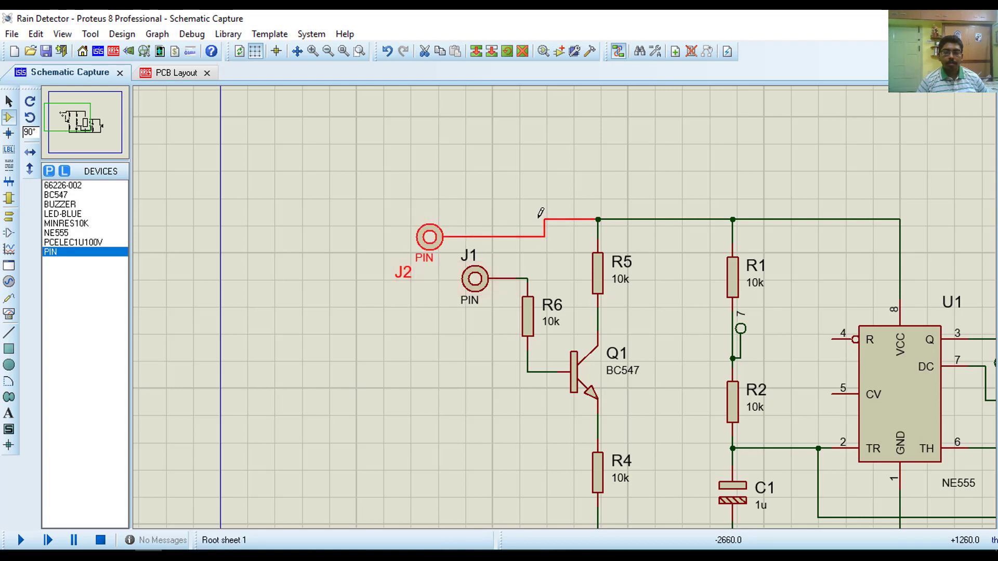
{"action": "left_click", "coordinate": [535, 200]}
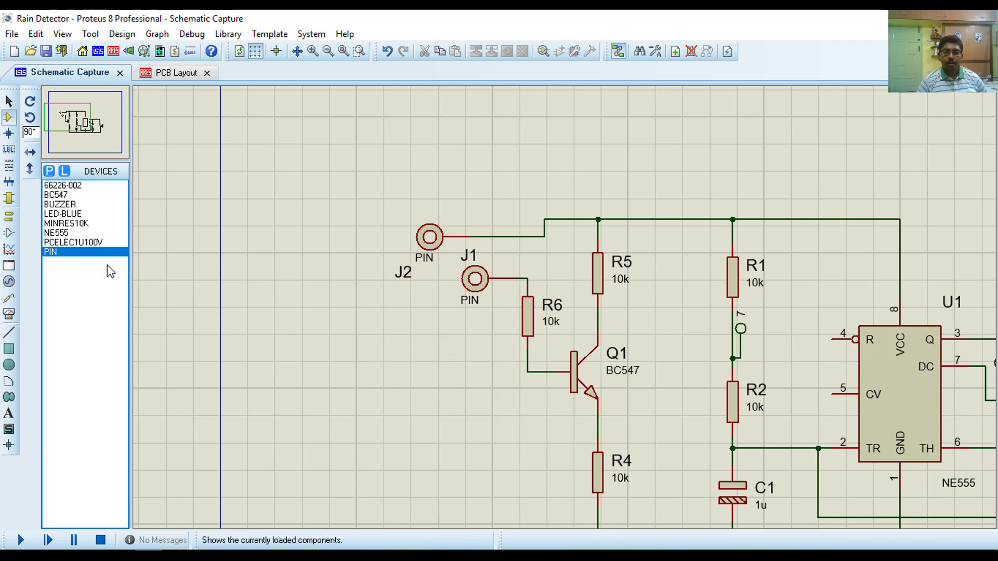
Place a 66226-002 connector rotated 180° to the lower left of pins J1 and J2.
{"action": "left_click", "coordinate": [70, 187]}
{"action": "left_click", "coordinate": [300, 331]}
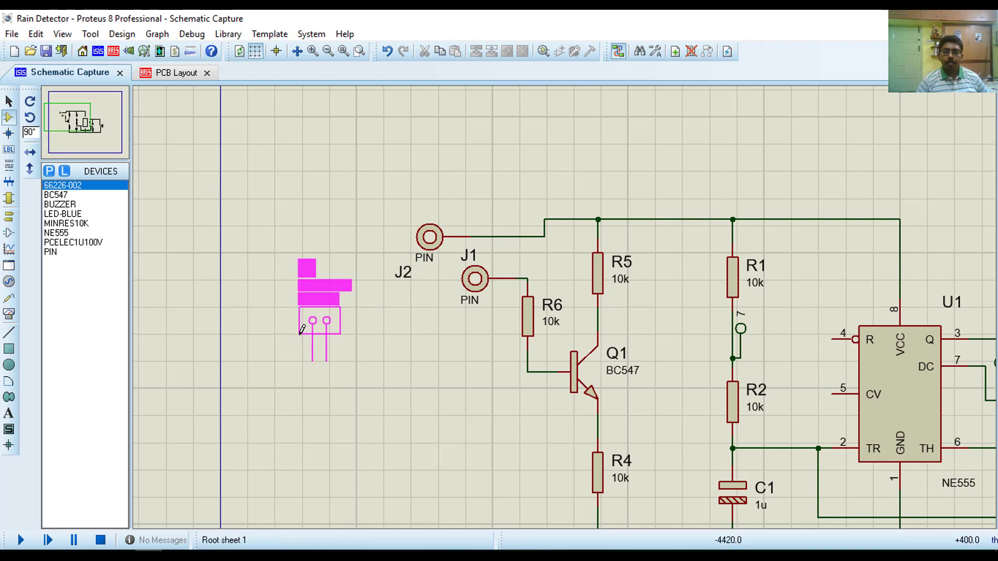
{"action": "key", "text": "KP_Add"}
{"action": "left_click", "coordinate": [265, 346]}
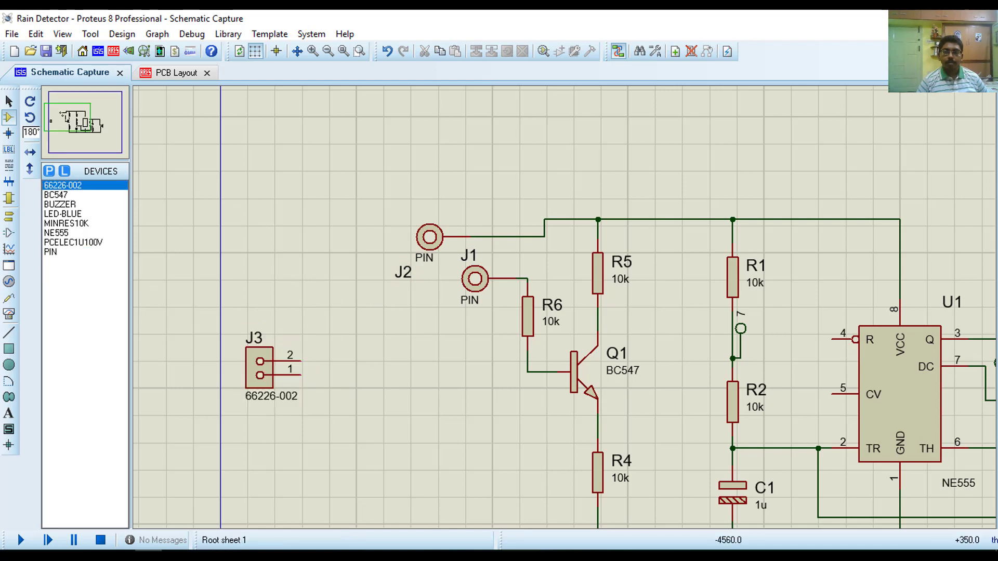
Wire pin 1 of connector J3 to the ground line at R4's lower lead.
{"action": "scroll", "coordinate": [371, 363], "scroll_direction": "down", "scroll_amount": 1}
{"action": "scroll", "coordinate": [463, 363], "scroll_direction": "up", "scroll_amount": 1}
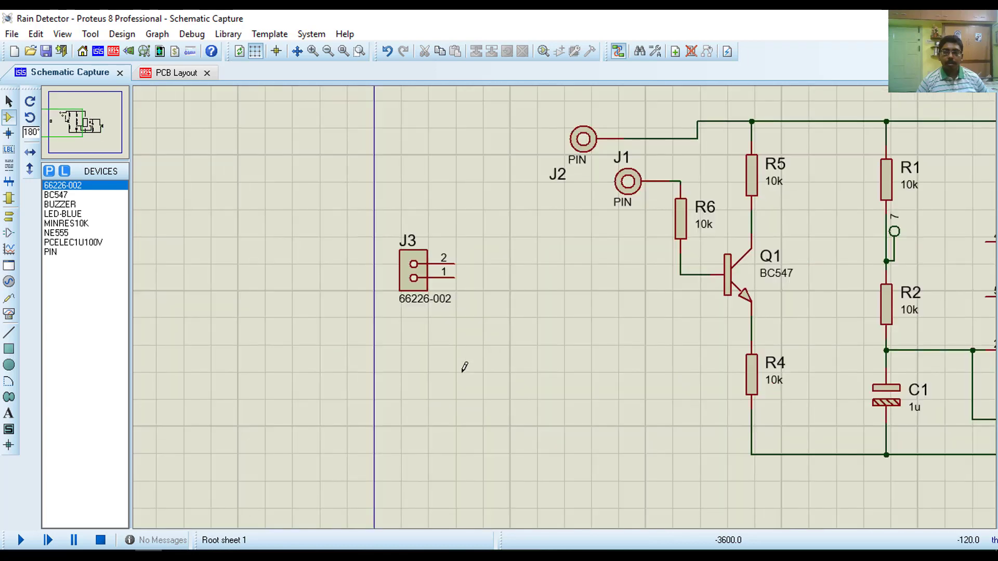
{"action": "left_click", "coordinate": [455, 277]}
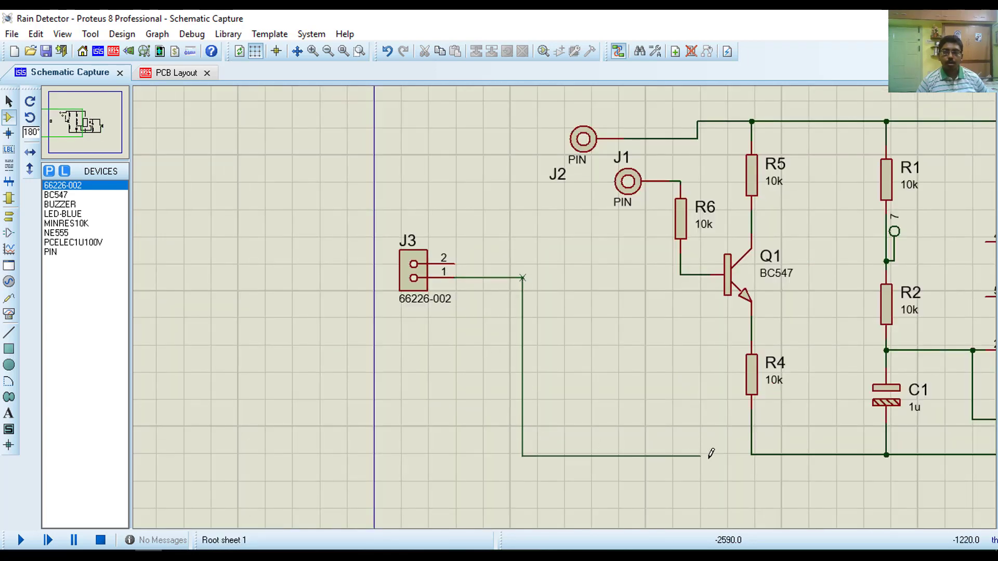
{"action": "left_click", "coordinate": [752, 451]}
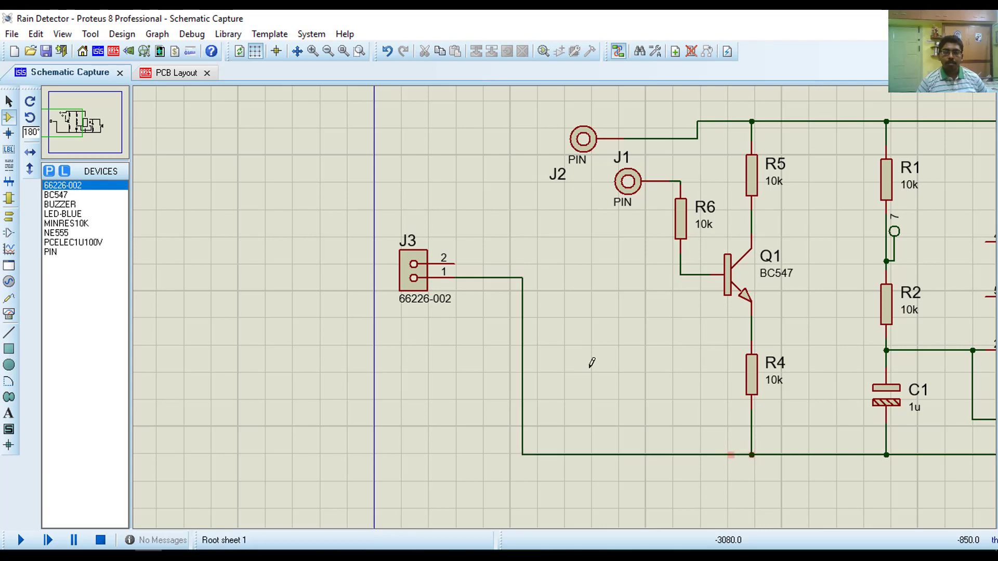
Search the device library for 4007 and add the 1N4007 diode to the device list.
{"action": "scroll", "coordinate": [596, 196], "scroll_direction": "down", "scroll_amount": 1}
{"action": "scroll", "coordinate": [599, 168], "scroll_direction": "up", "scroll_amount": 1}
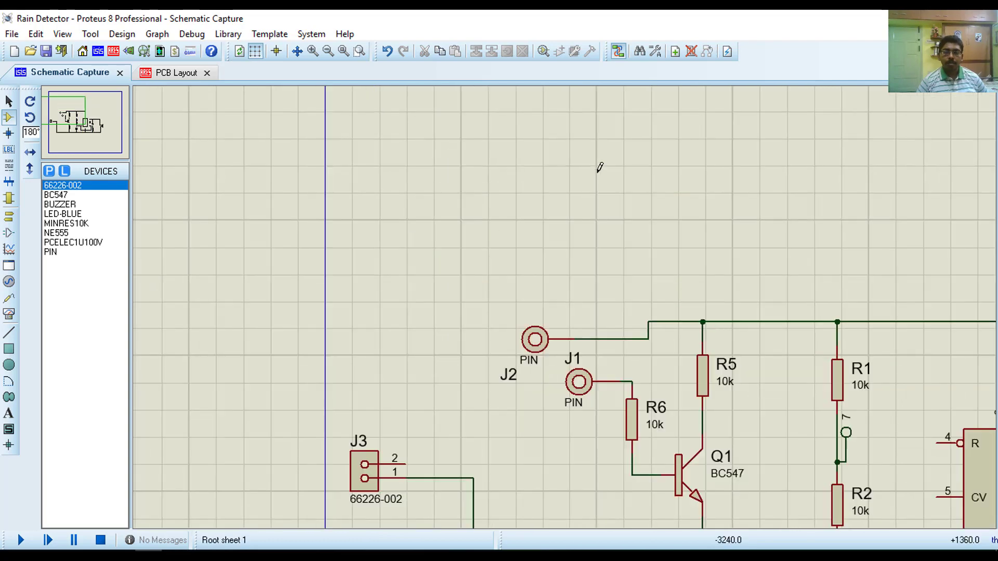
{"action": "scroll", "coordinate": [524, 368], "scroll_direction": "down", "scroll_amount": 1}
{"action": "scroll", "coordinate": [551, 356], "scroll_direction": "up", "scroll_amount": 1}
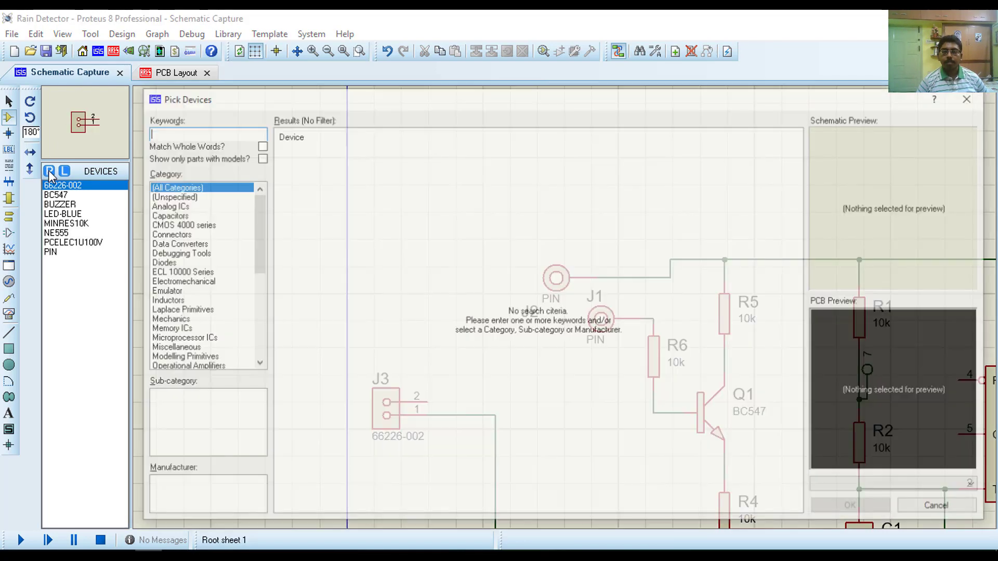
{"action": "left_click", "coordinate": [49, 171]}
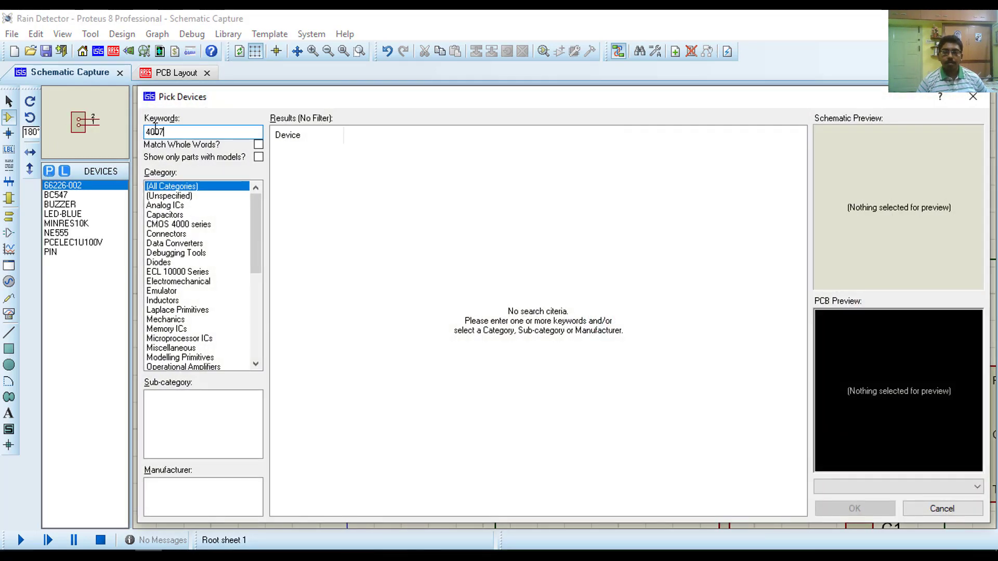
{"action": "left_click", "coordinate": [300, 154]}
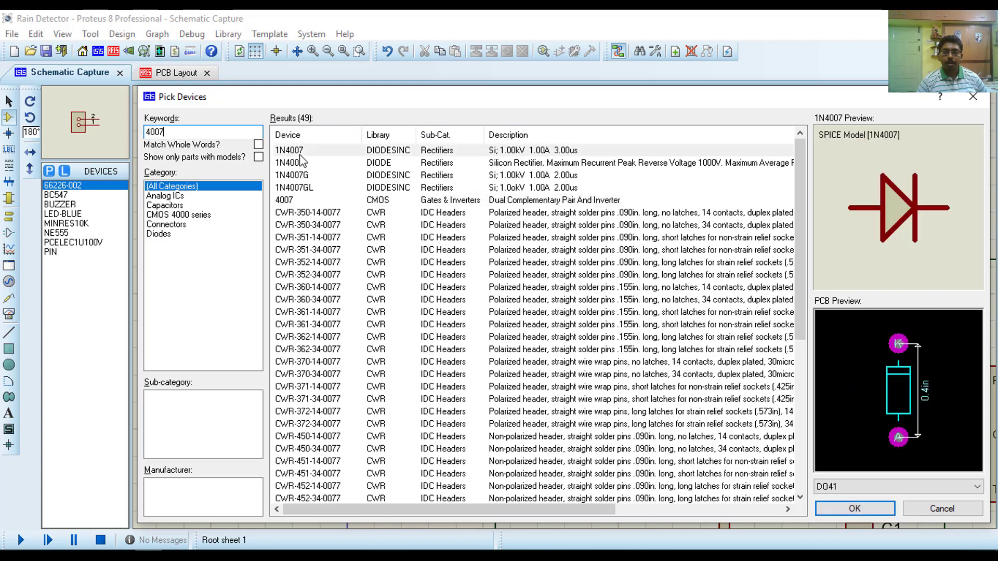
{"action": "left_click", "coordinate": [301, 154]}
{"action": "double_click", "coordinate": [312, 153]}
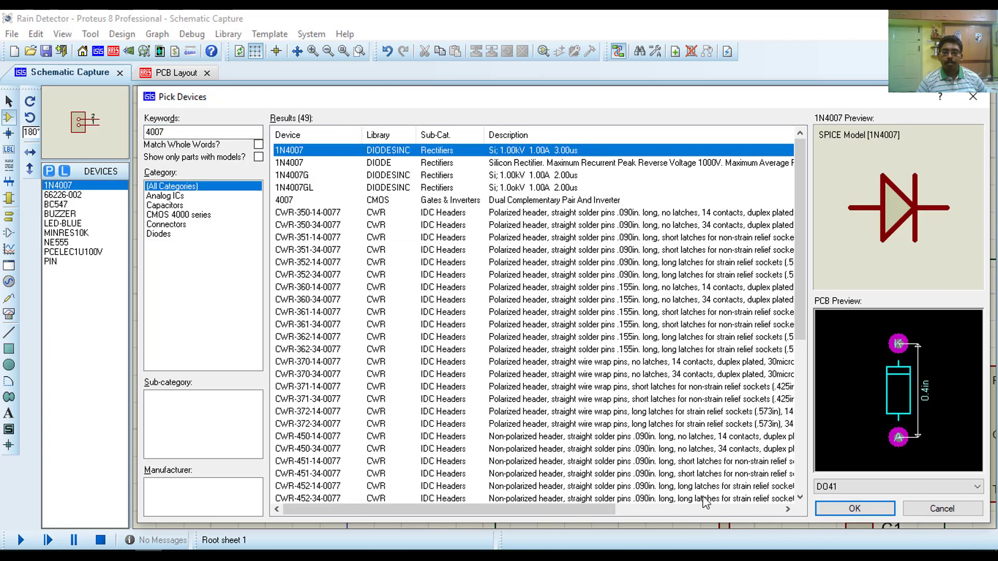
{"action": "left_click", "coordinate": [826, 508]}
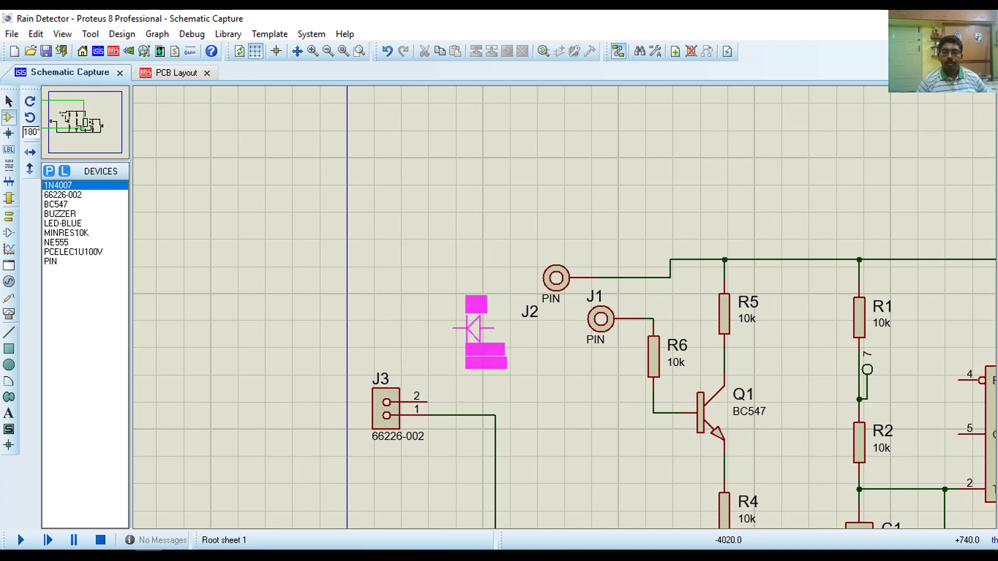
Place the 1N4007 diode rotated 90° above J3 and wire it between J3's pin 2 and the supply line at J2's wire.
{"action": "key", "text": "KP_Subtract"}
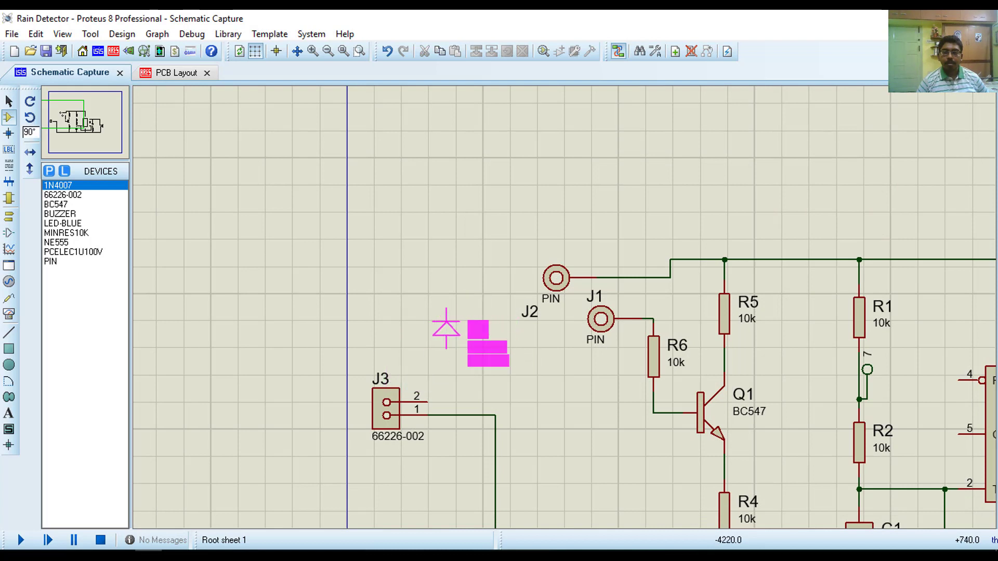
{"action": "left_click", "coordinate": [446, 328]}
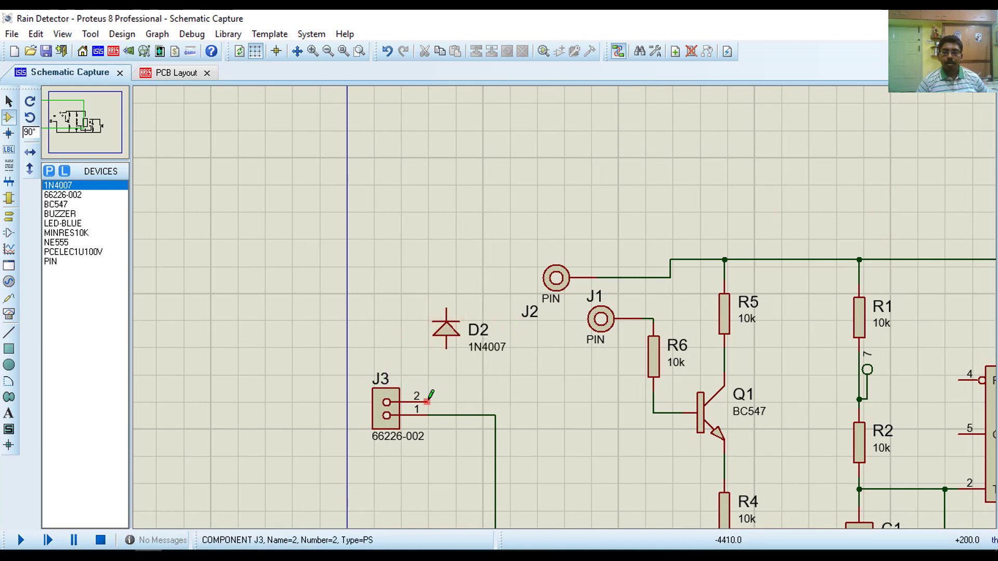
{"action": "left_click", "coordinate": [428, 401]}
{"action": "left_click", "coordinate": [446, 350]}
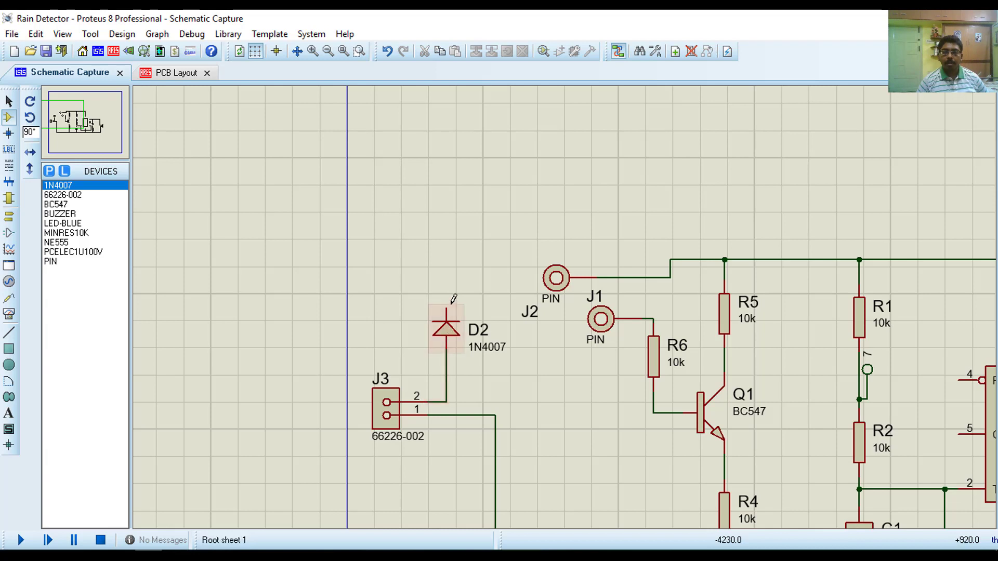
{"action": "left_click", "coordinate": [451, 287]}
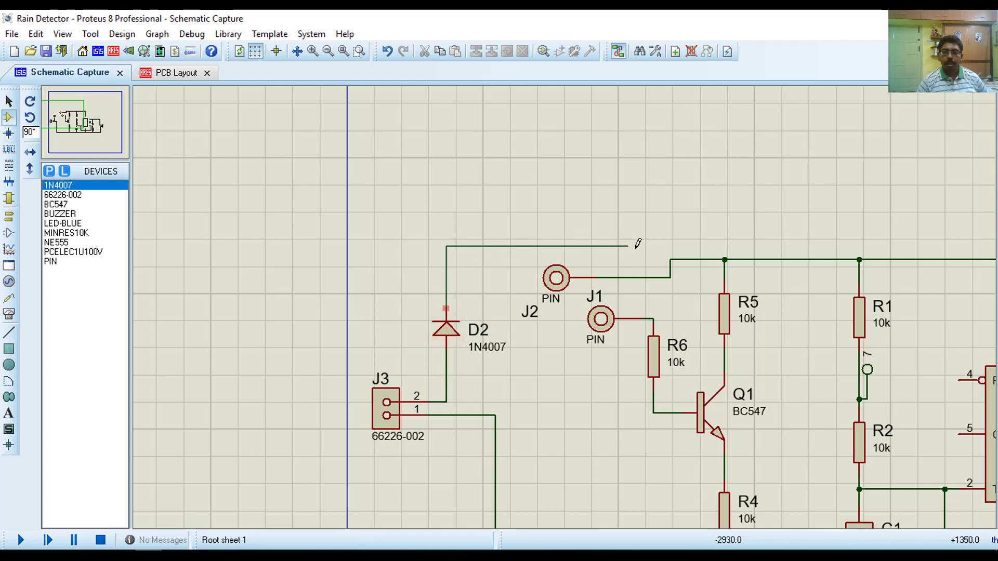
{"action": "left_click", "coordinate": [670, 259]}
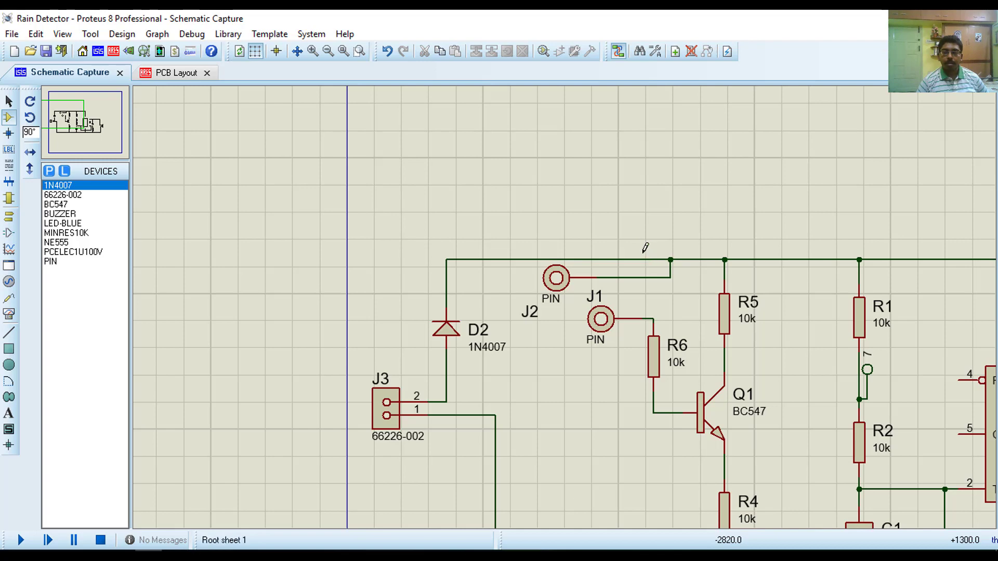
Place a default terminal labelled 4, rotated 180°, to the right of Q1's emitter and wire it to the node between Q1 and R4.
{"action": "scroll", "coordinate": [576, 412], "scroll_direction": "down", "scroll_amount": 3}
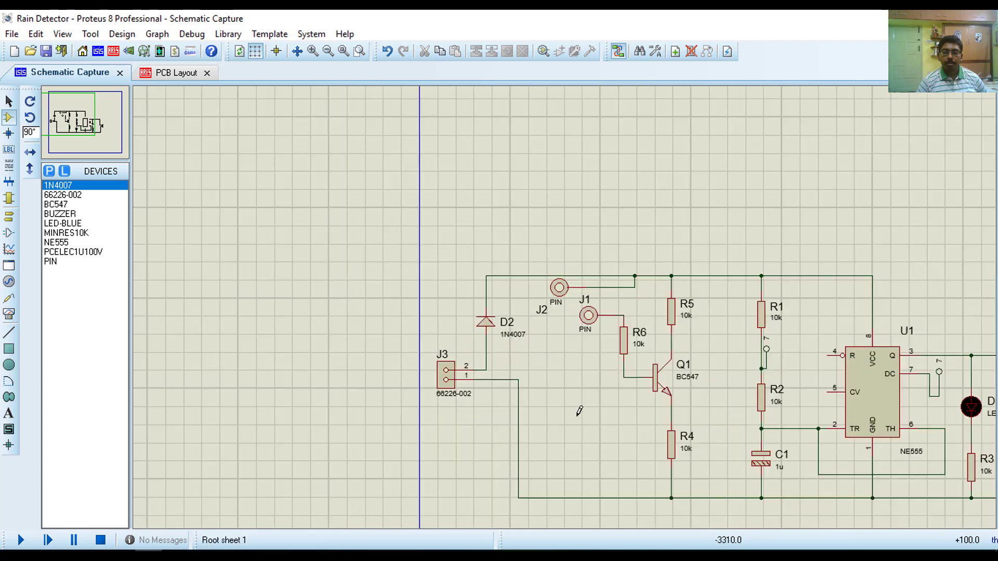
{"action": "scroll", "coordinate": [687, 331], "scroll_direction": "up", "scroll_amount": 1}
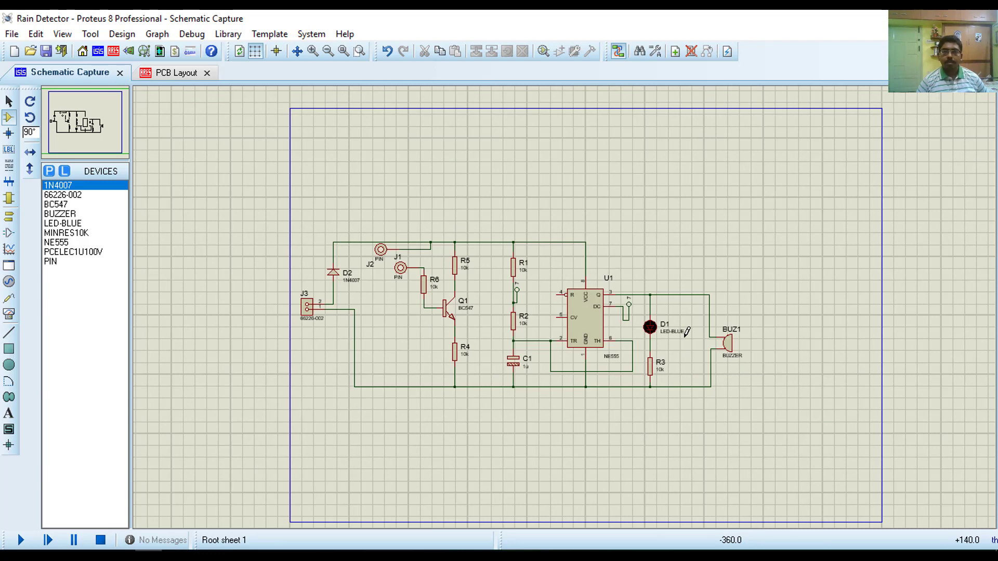
{"action": "scroll", "coordinate": [563, 296], "scroll_direction": "up", "scroll_amount": 2}
{"action": "scroll", "coordinate": [566, 301], "scroll_direction": "down", "scroll_amount": 1}
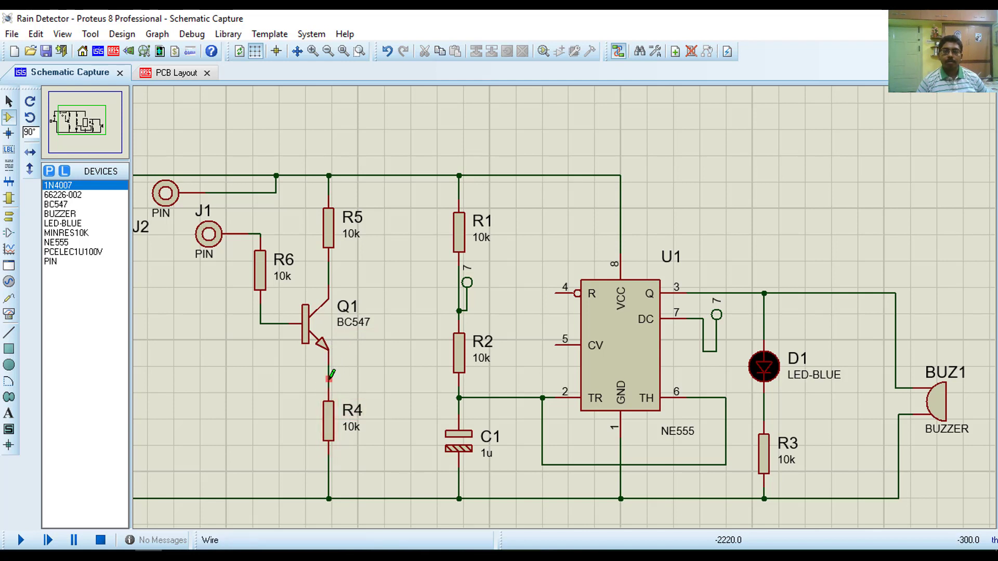
{"action": "left_click", "coordinate": [9, 216]}
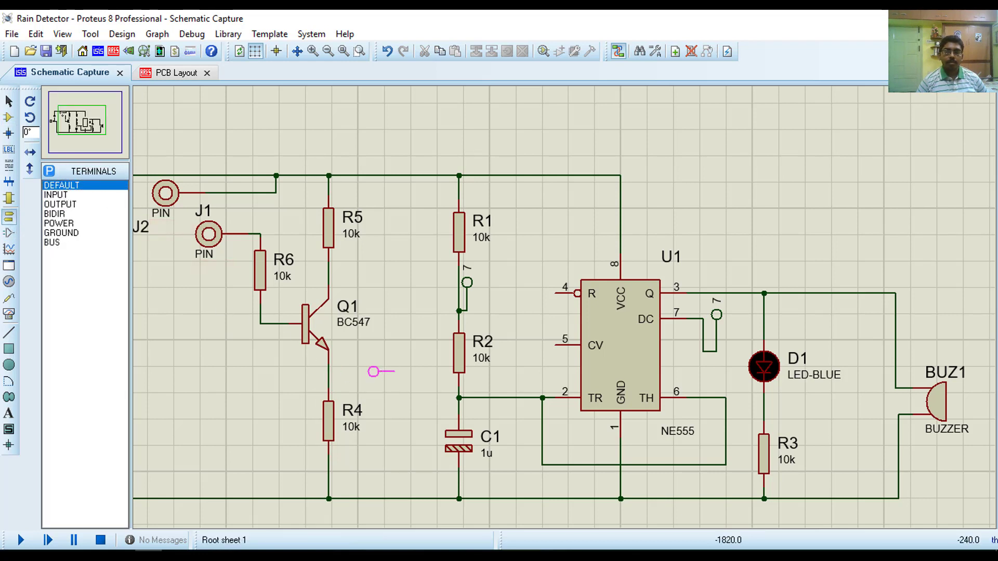
{"action": "key", "text": "KP_Subtract"}
{"action": "key", "text": "KP_Subtract"}
{"action": "left_click", "coordinate": [367, 365]}
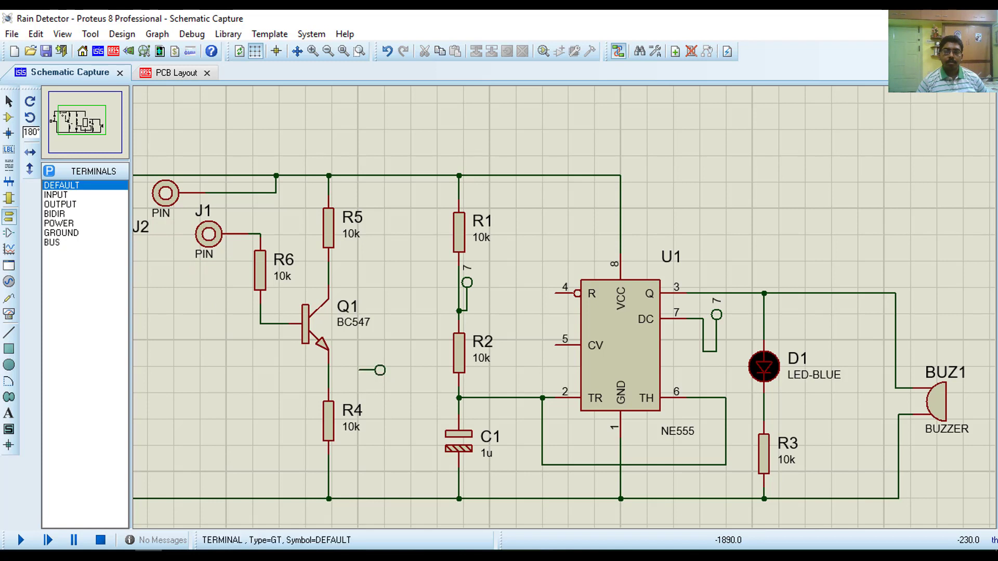
{"action": "left_click", "coordinate": [328, 373]}
{"action": "left_click", "coordinate": [357, 370]}
{"action": "double_click", "coordinate": [380, 370]}
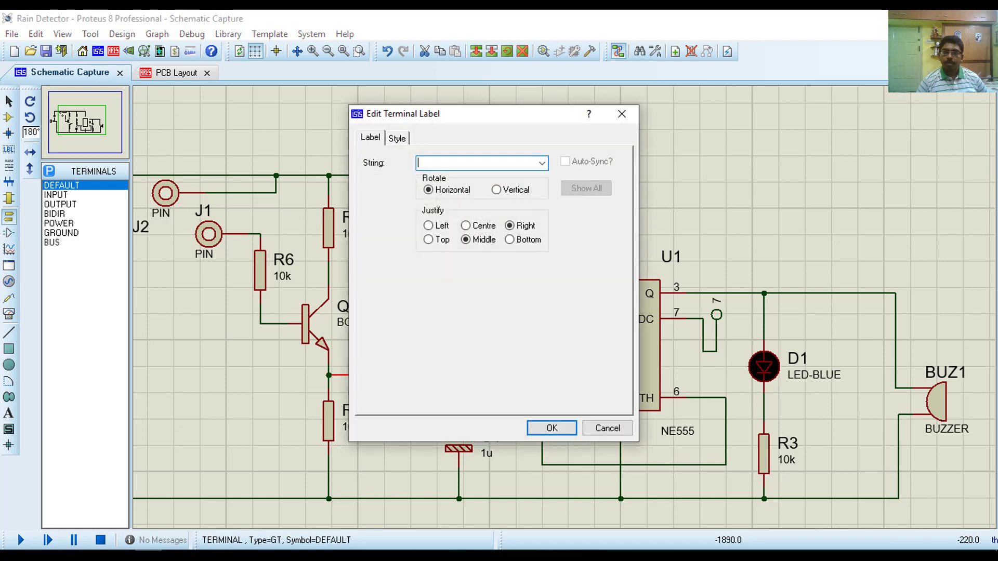
{"action": "key", "text": "Return"}
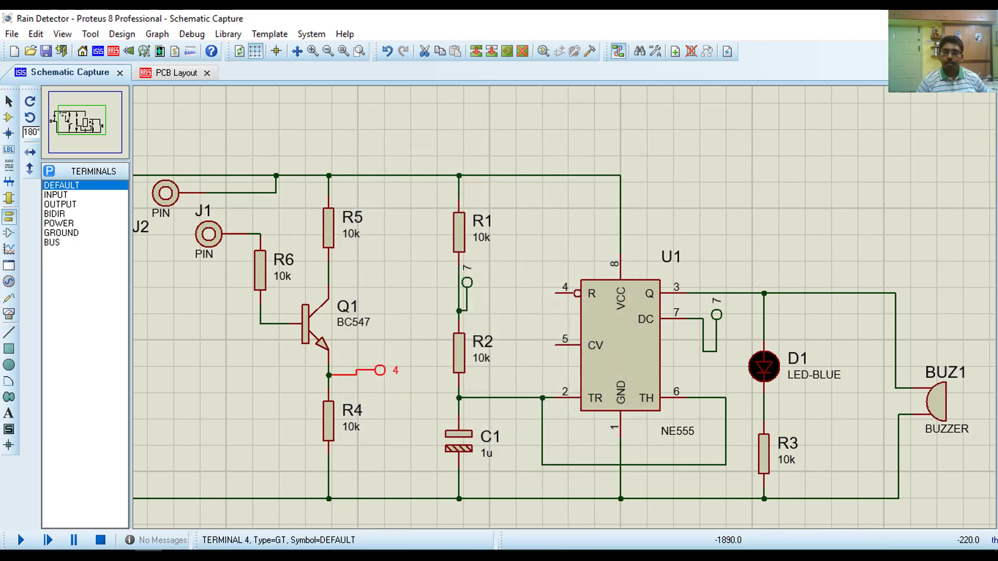
Place a default terminal labelled 4, rotated 270°, to the upper left of U1 and wire it to reset pin 4.
{"action": "left_click", "coordinate": [539, 270]}
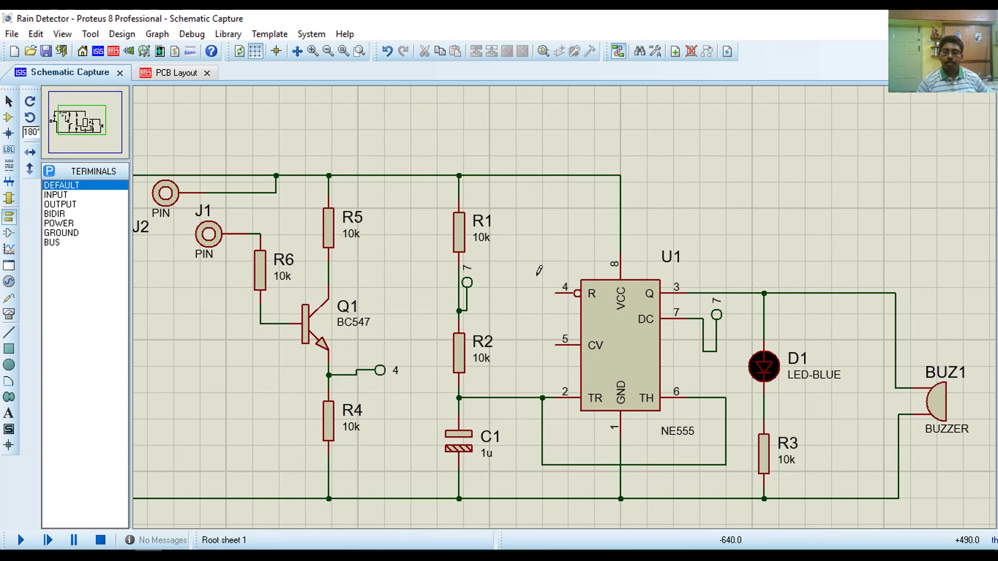
{"action": "key", "text": "KP_Add"}
{"action": "left_click", "coordinate": [537, 270]}
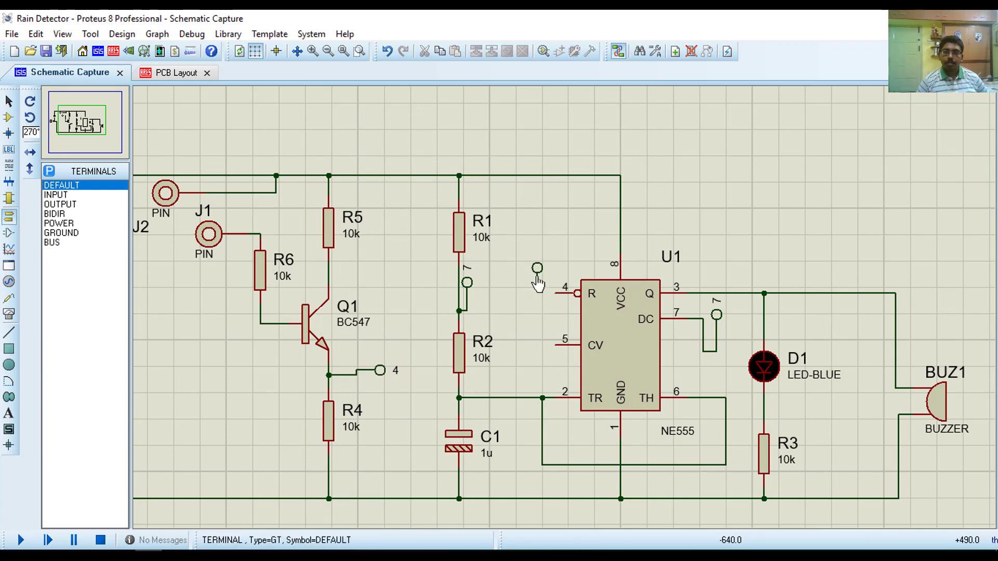
{"action": "left_click", "coordinate": [537, 276]}
{"action": "type", "text": "4"}
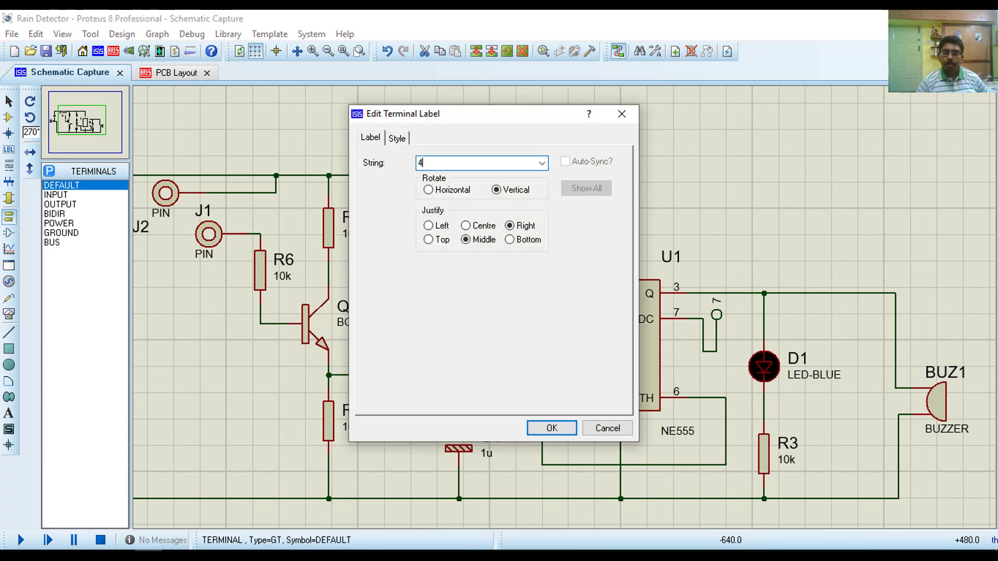
{"action": "key", "text": "Return"}
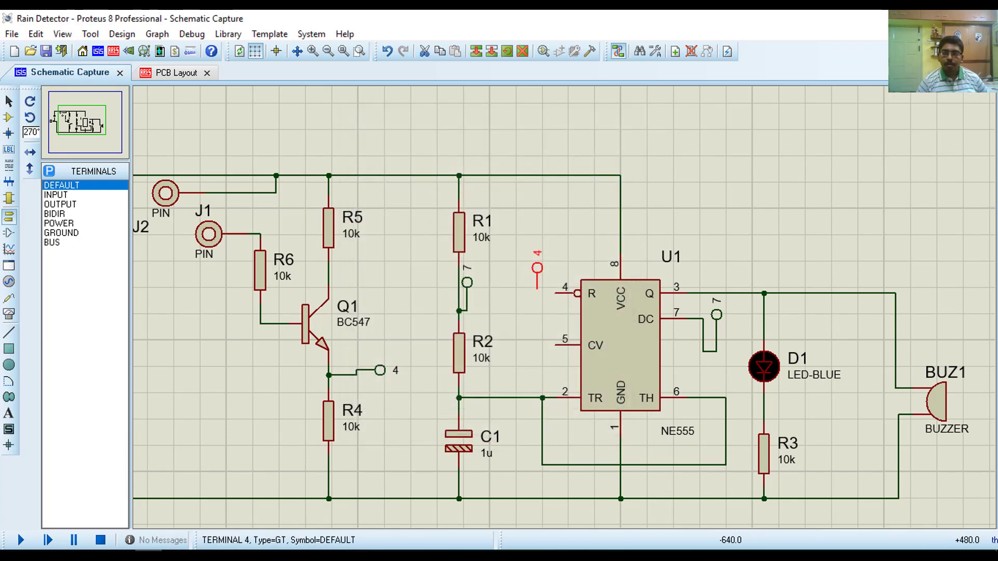
{"action": "left_click", "coordinate": [556, 292]}
{"action": "left_click", "coordinate": [527, 310]}
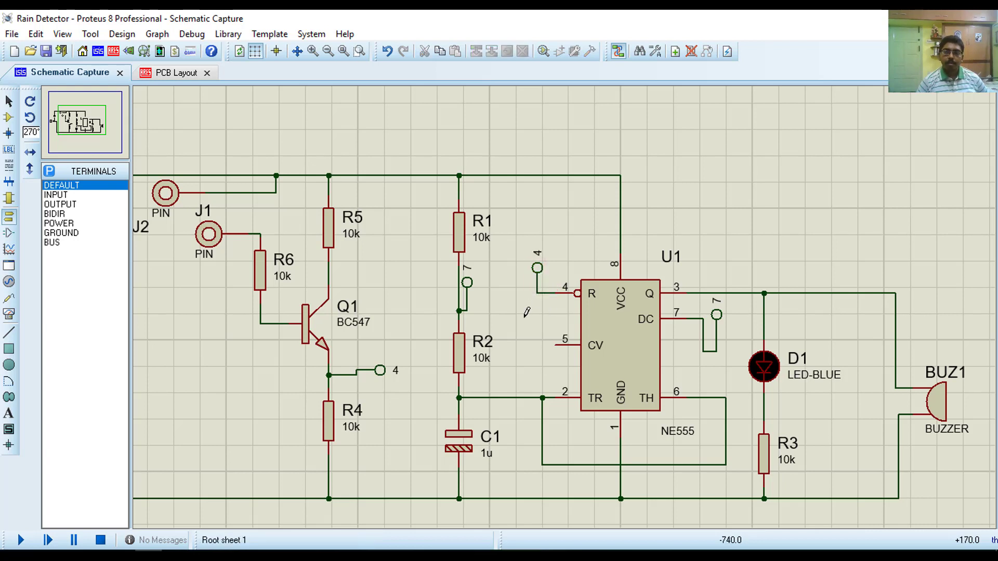
Move terminal 4 beside Q1's emitter down slightly so that its wire to the R4 node runs straight.
{"action": "scroll", "coordinate": [527, 312], "scroll_direction": "down", "scroll_amount": 1}
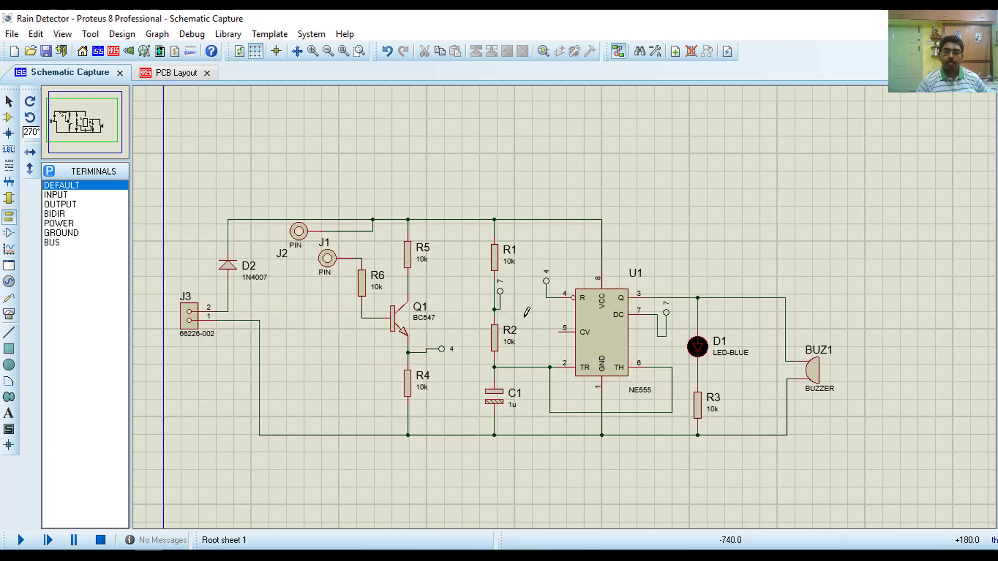
{"action": "scroll", "coordinate": [482, 325], "scroll_direction": "up", "scroll_amount": 1}
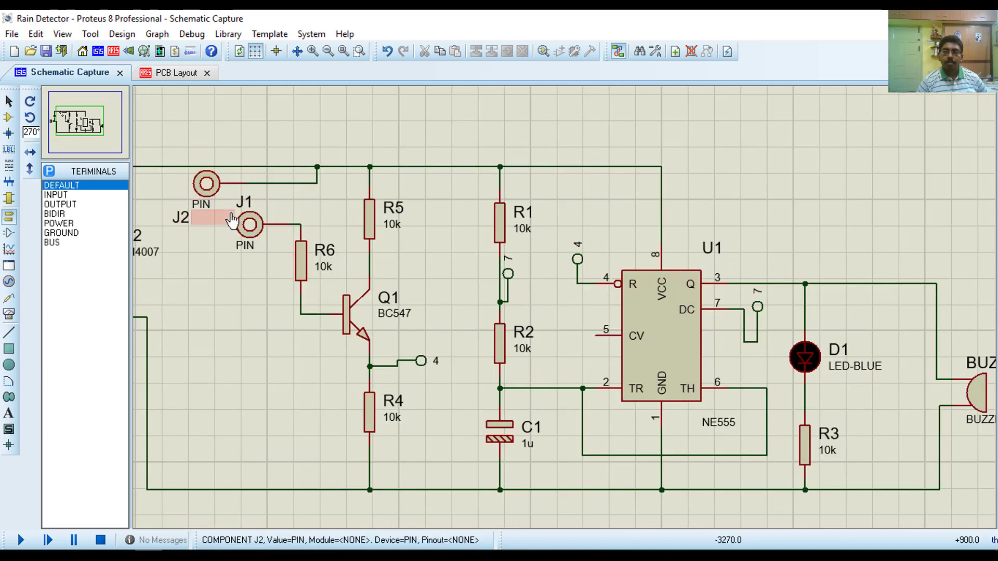
{"action": "scroll", "coordinate": [250, 320], "scroll_direction": "down", "scroll_amount": 1}
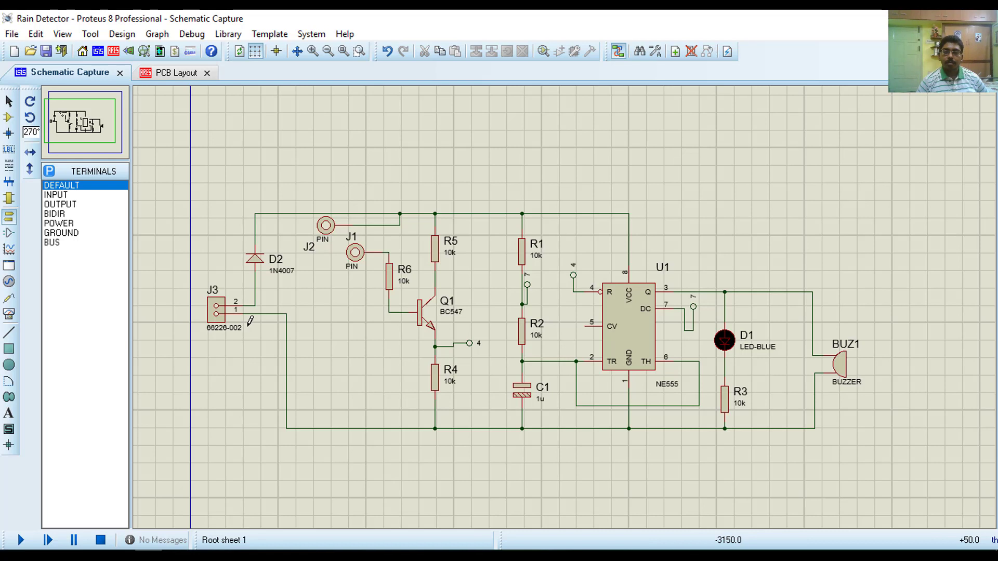
{"action": "scroll", "coordinate": [487, 339], "scroll_direction": "up", "scroll_amount": 1}
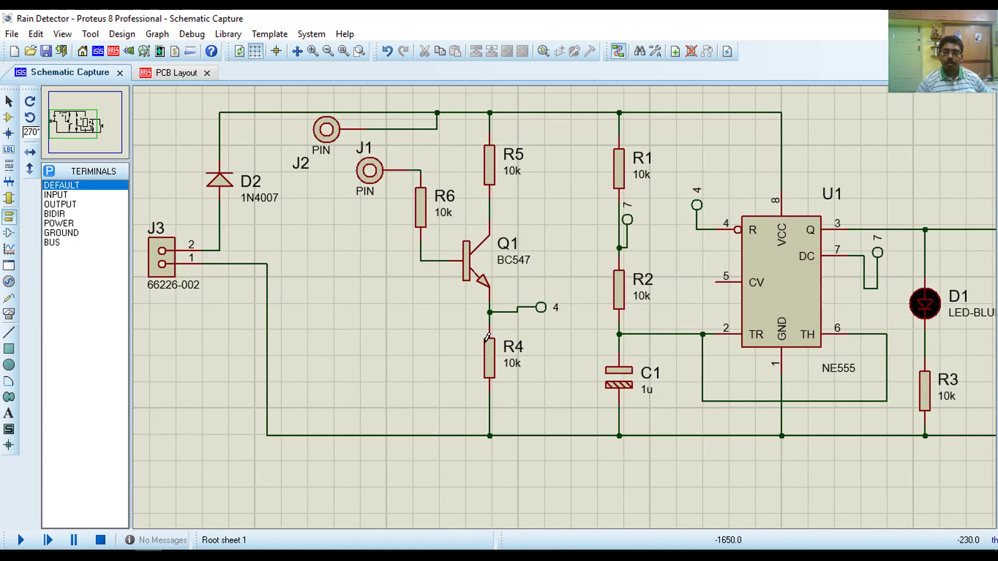
{"action": "left_click", "coordinate": [538, 311]}
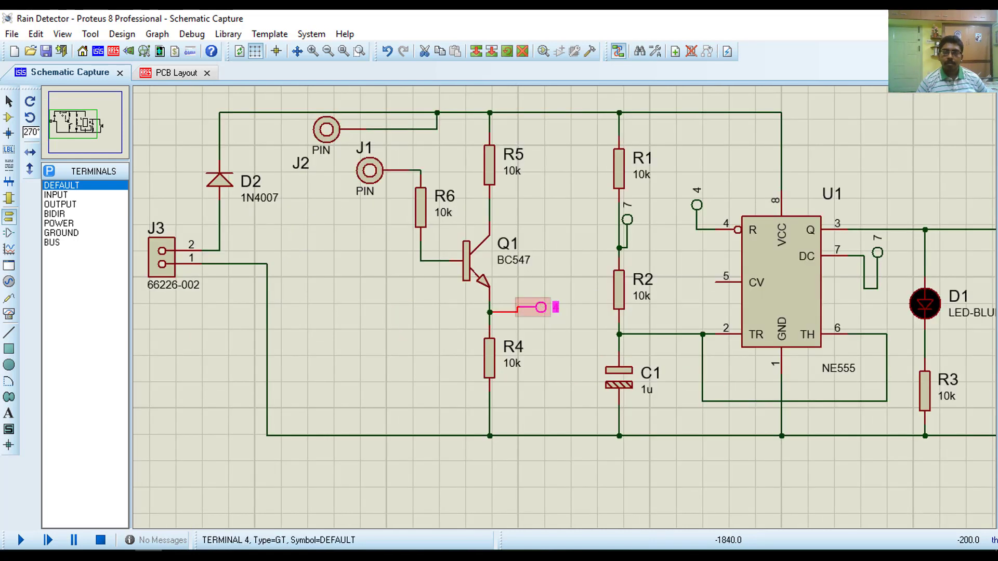
Set the value of resistor R6 to 100k and of resistor R5 to 470.
{"action": "scroll", "coordinate": [565, 308], "scroll_direction": "down", "scroll_amount": 1}
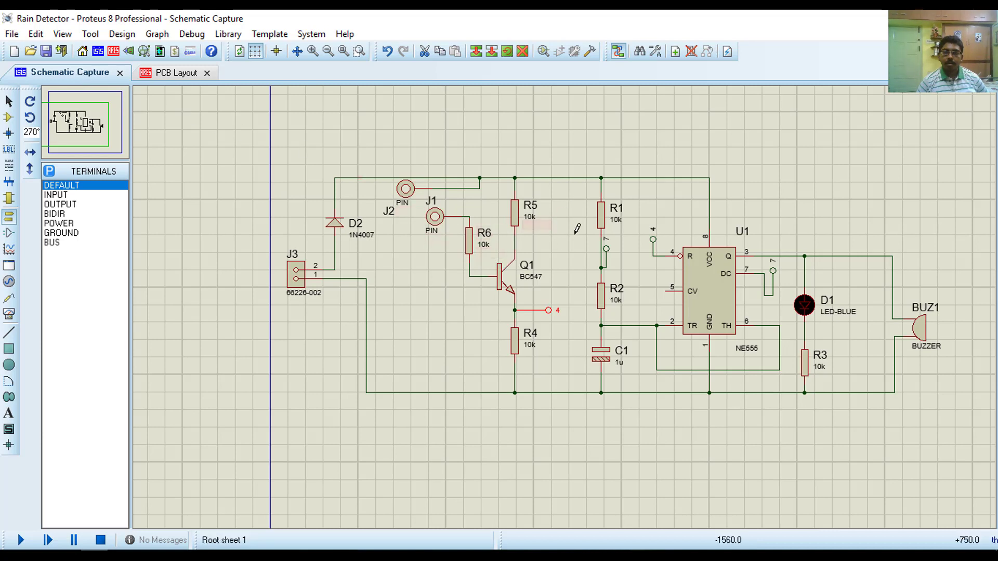
{"action": "scroll", "coordinate": [659, 252], "scroll_direction": "up", "scroll_amount": 1}
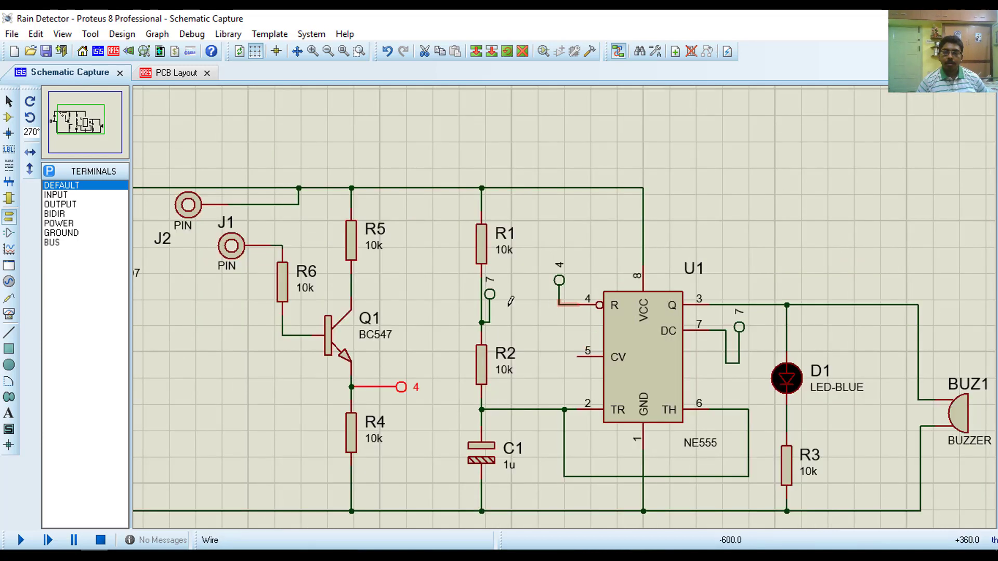
{"action": "double_click", "coordinate": [310, 293]}
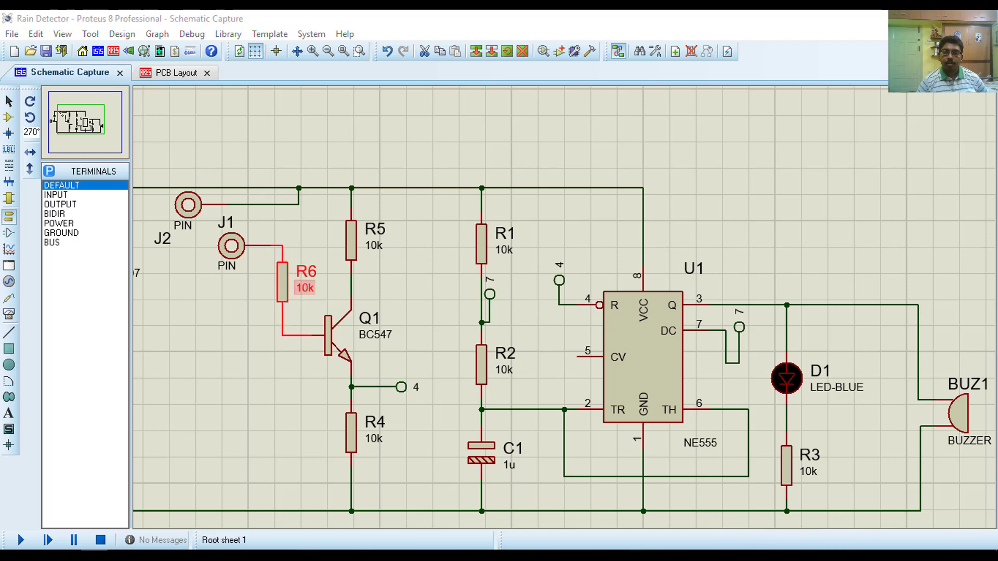
{"action": "key", "text": "Left"}
{"action": "key", "text": "Right"}
{"action": "type", "text": "0"}
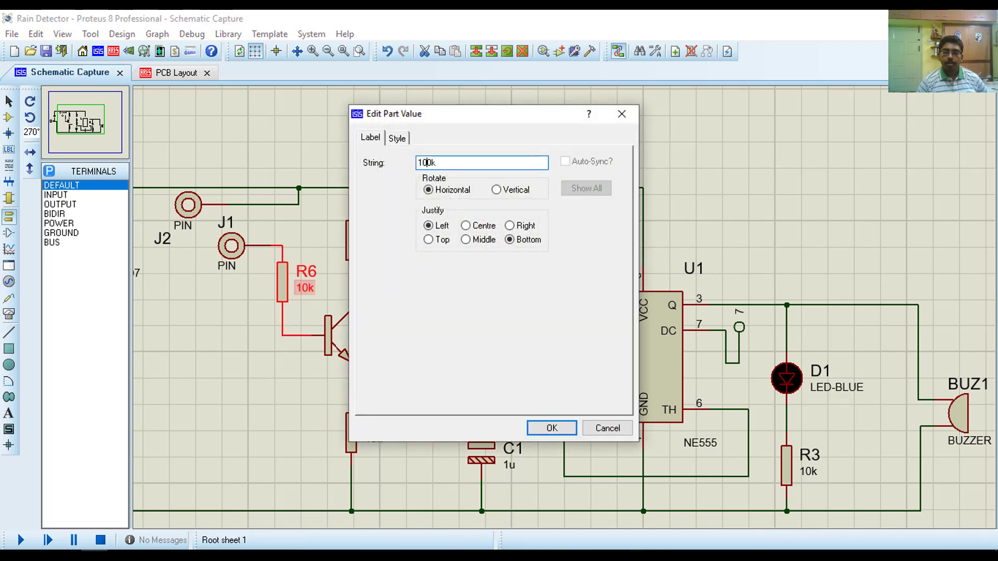
{"action": "key", "text": "Return"}
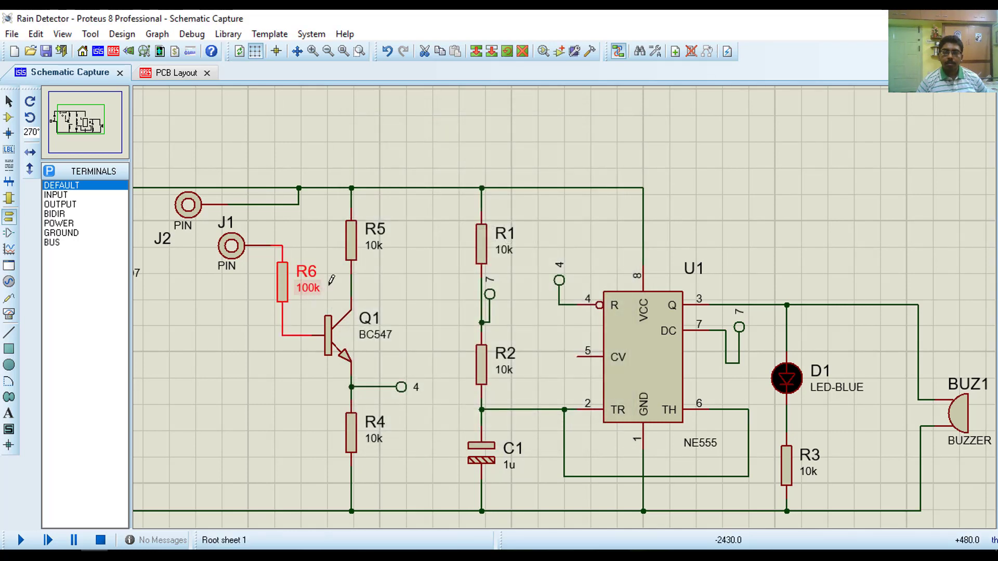
{"action": "double_click", "coordinate": [375, 251]}
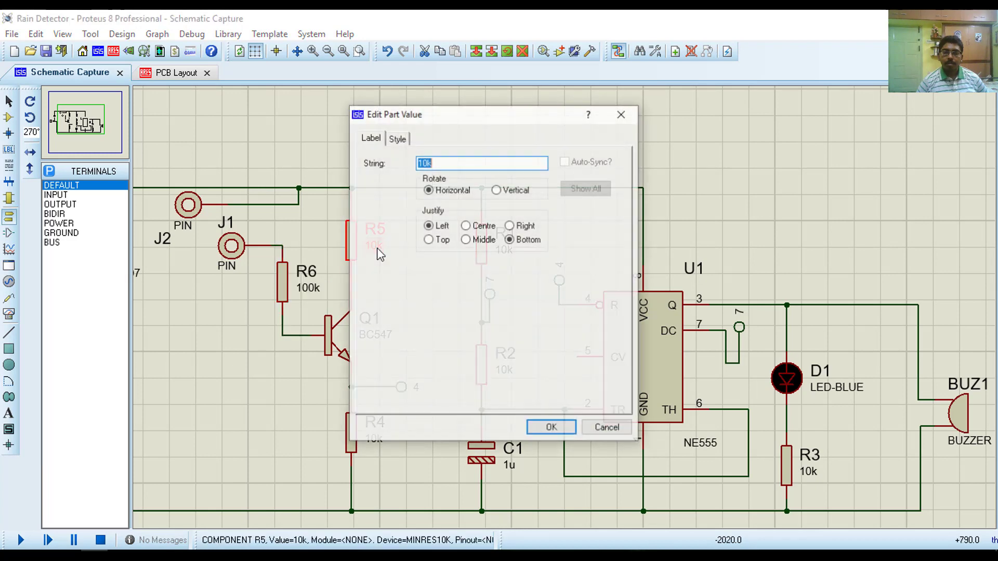
{"action": "key", "text": "Left"}
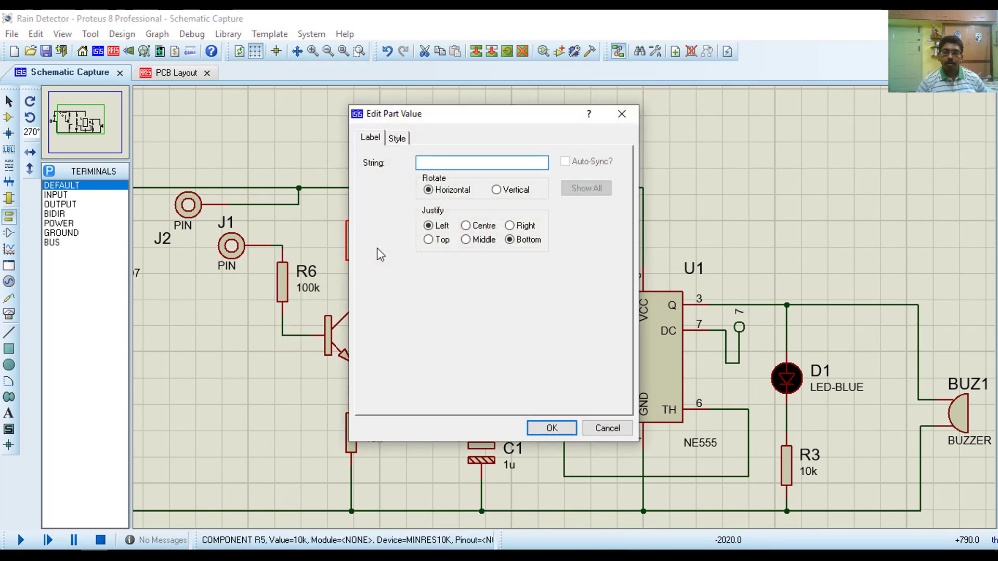
{"action": "key", "text": "Return"}
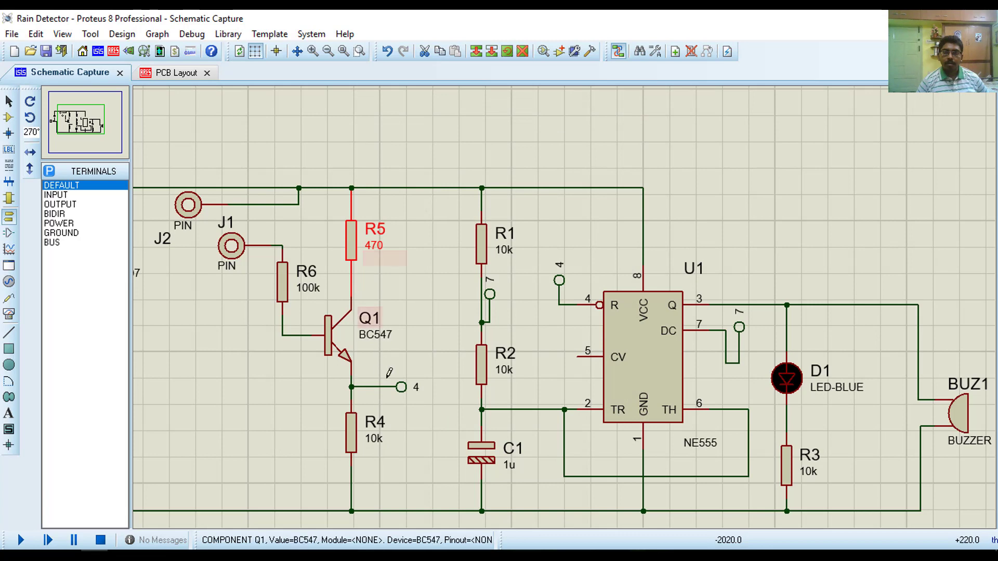
Set the value of resistor R4 to 4.7k and of resistor R1 to 1k.
{"action": "double_click", "coordinate": [370, 439]}
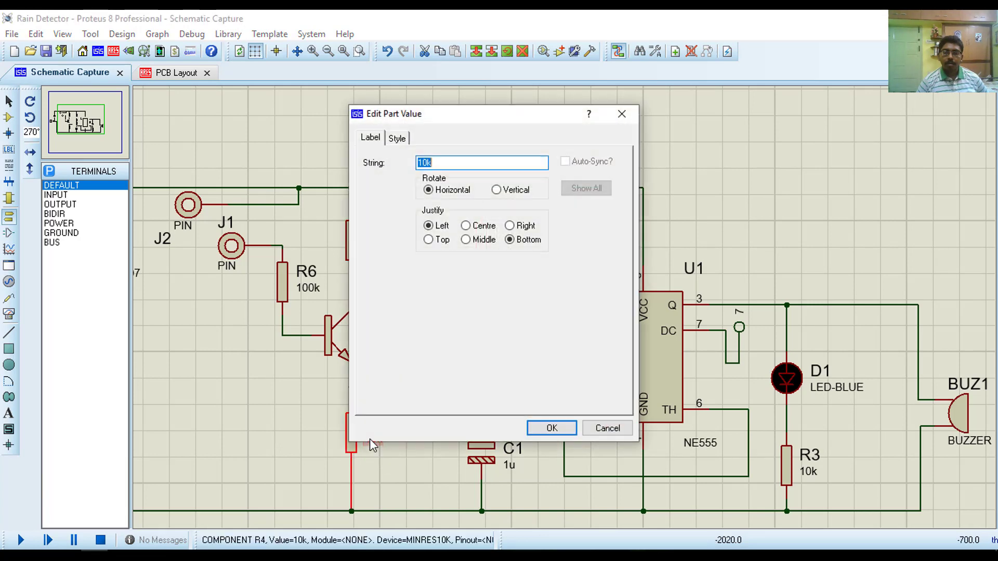
{"action": "key", "text": "Left"}
{"action": "key", "text": "Delete"}
{"action": "key", "text": "Delete"}
{"action": "type", "text": "4.7"}
{"action": "key", "text": "Return"}
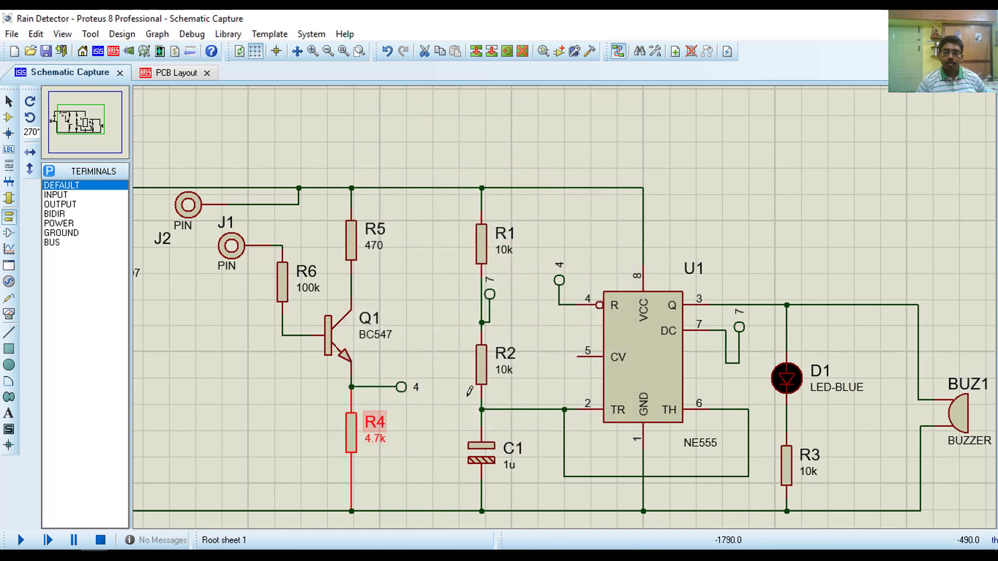
{"action": "double_click", "coordinate": [504, 251]}
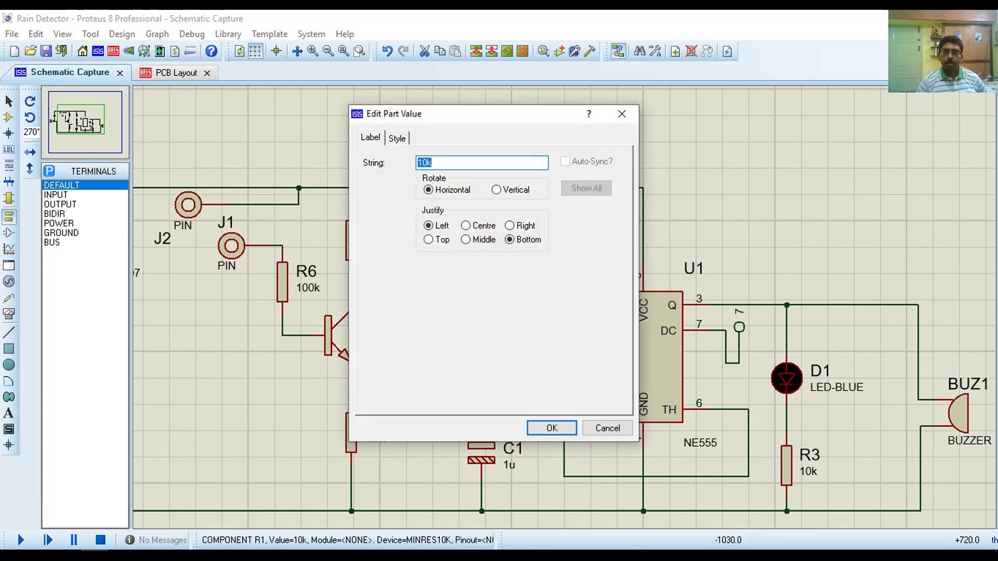
{"action": "key", "text": "Left"}
{"action": "key", "text": "Return"}
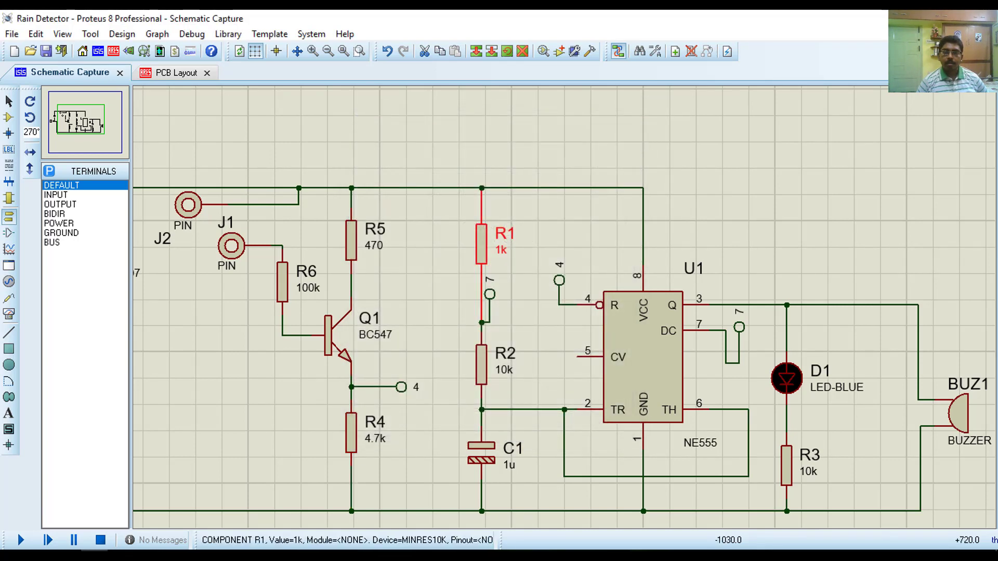
Set the value of resistor R2 to 470k and of resistor R3 to 1k.
{"action": "double_click", "coordinate": [503, 370]}
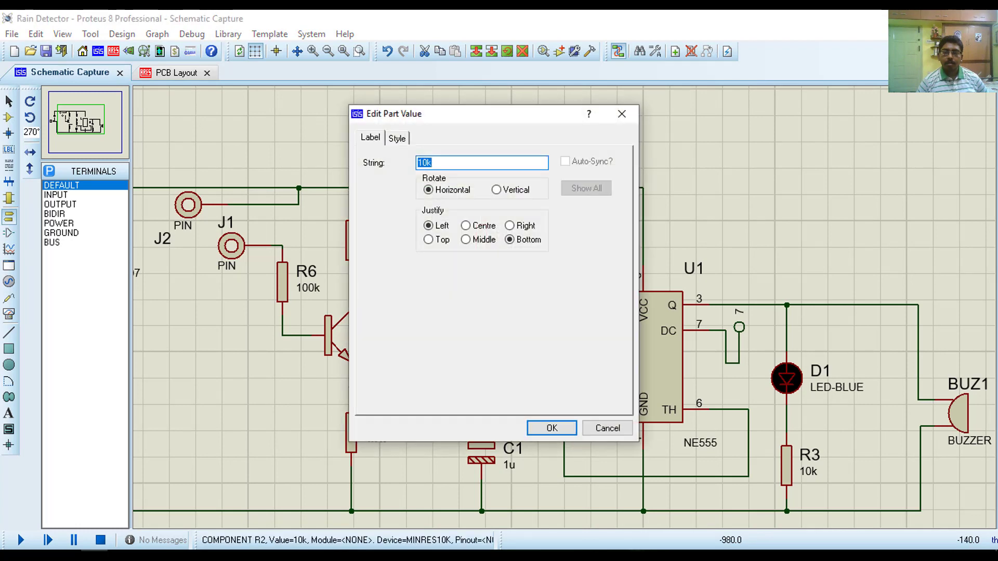
{"action": "key", "text": "Left"}
{"action": "key", "text": "Return"}
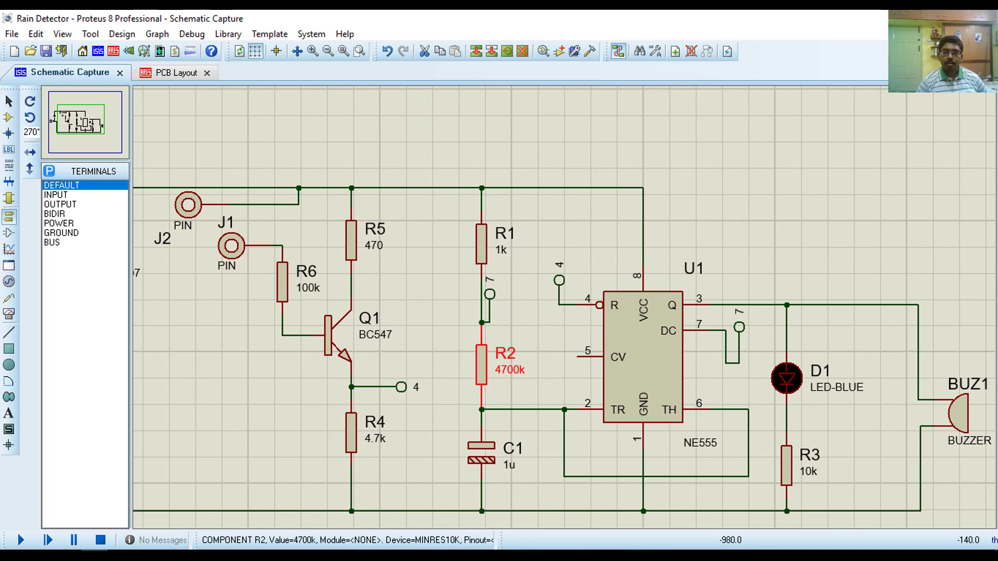
{"action": "double_click", "coordinate": [509, 369]}
{"action": "left_click", "coordinate": [428, 163]}
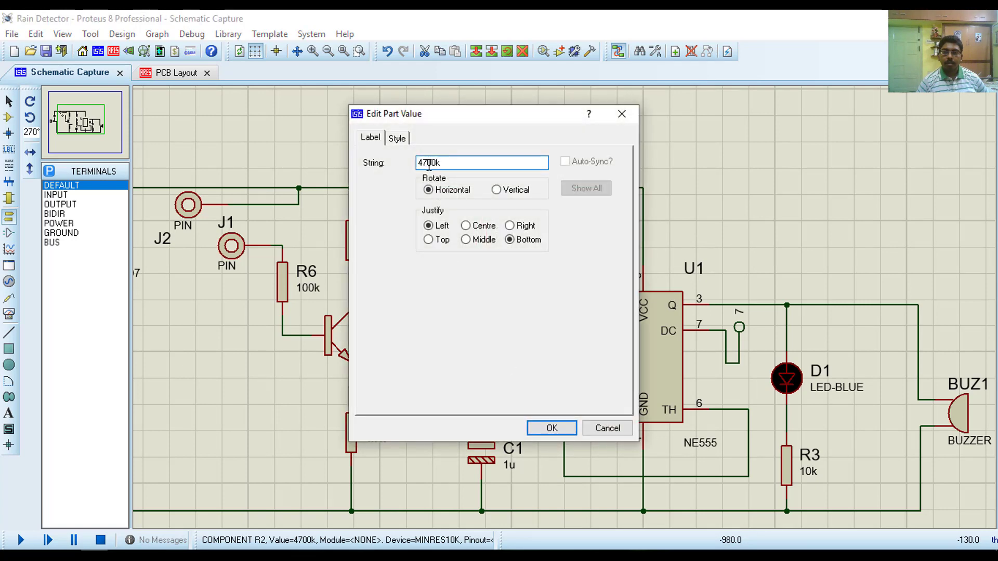
{"action": "key", "text": "Return"}
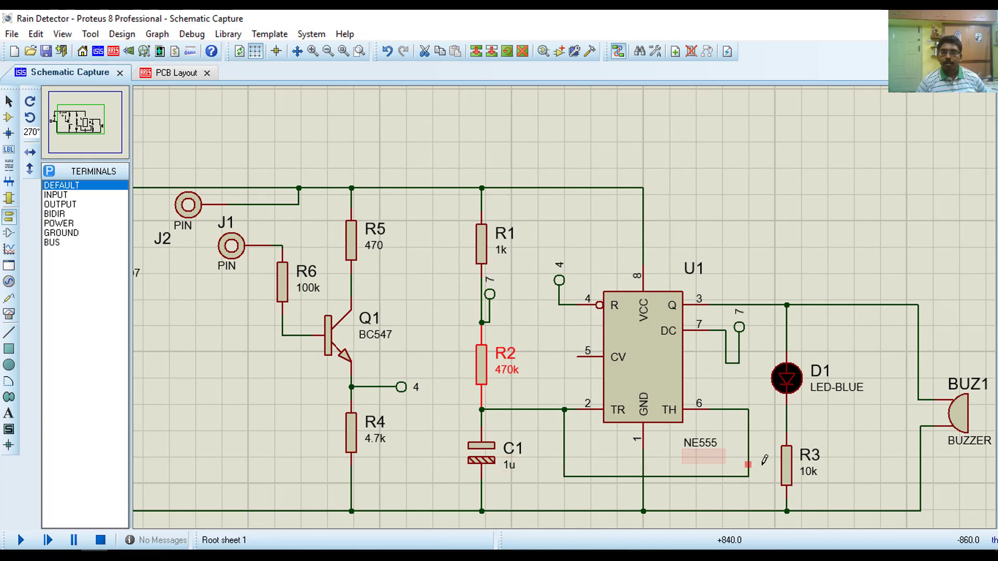
{"action": "double_click", "coordinate": [808, 471]}
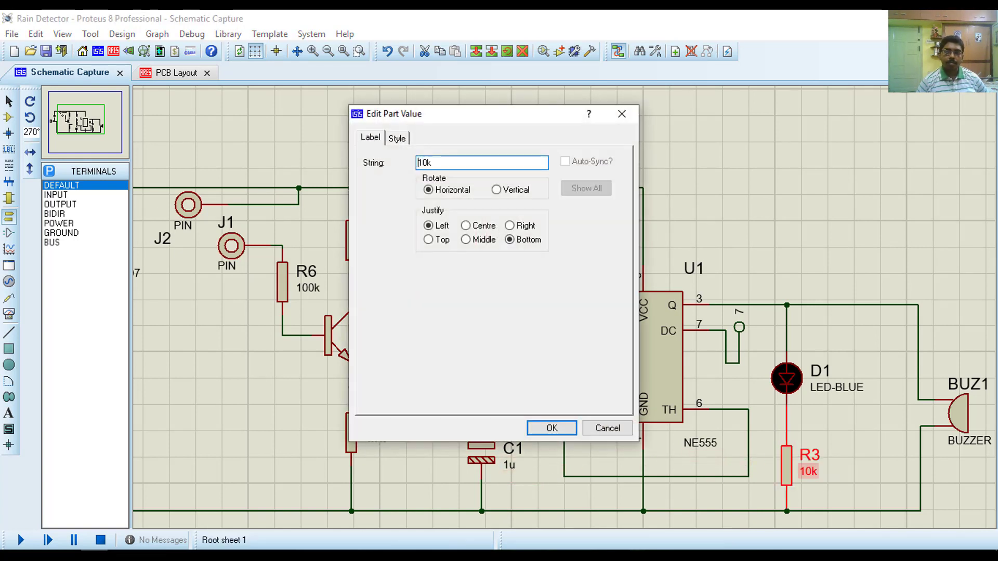
{"action": "key", "text": "Return"}
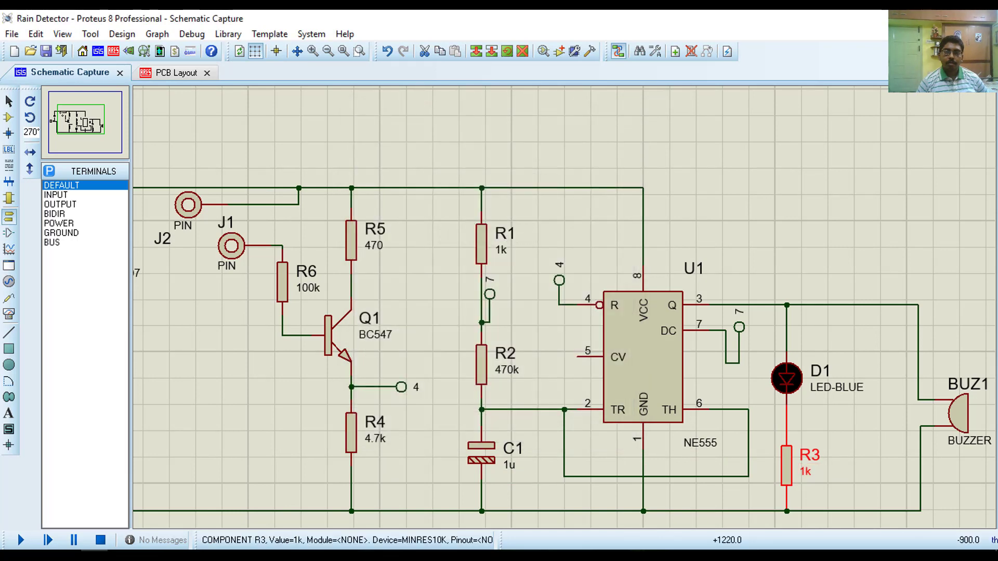
In the PCB layout, place the NE555 chip U1 rotated 270° and centred on the origin.
{"action": "scroll", "coordinate": [721, 467], "scroll_direction": "down", "scroll_amount": 1}
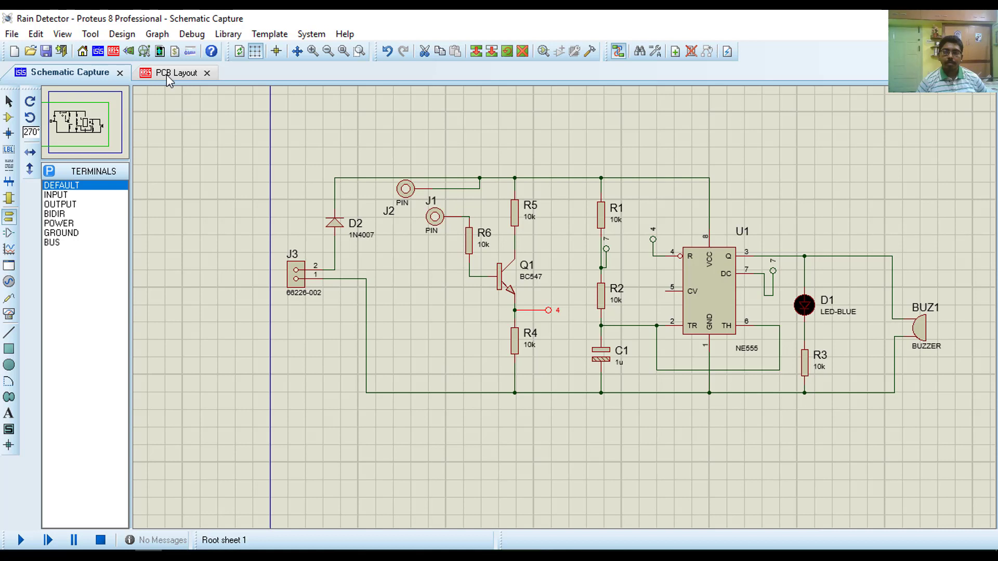
{"action": "left_click", "coordinate": [166, 73]}
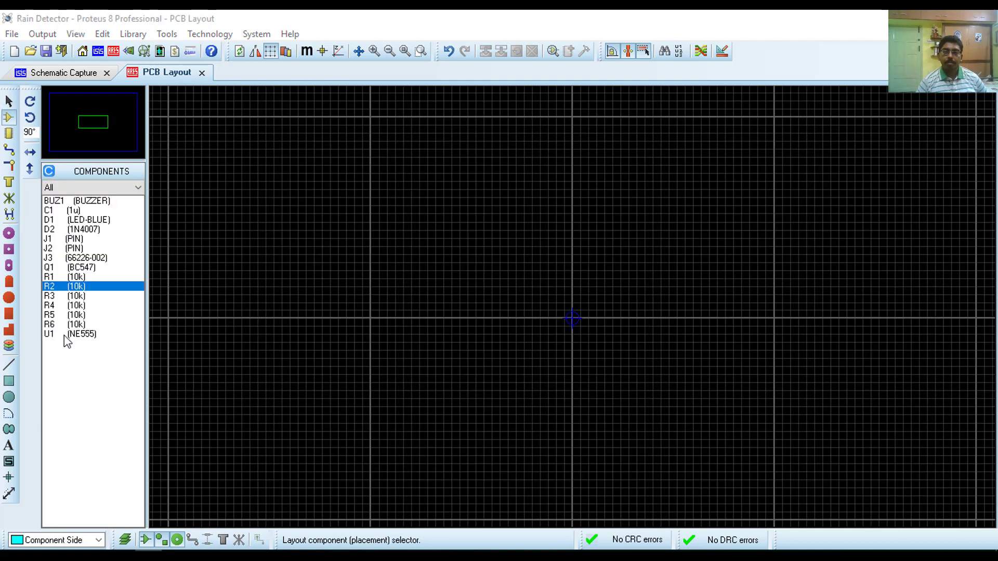
{"action": "left_click", "coordinate": [64, 335]}
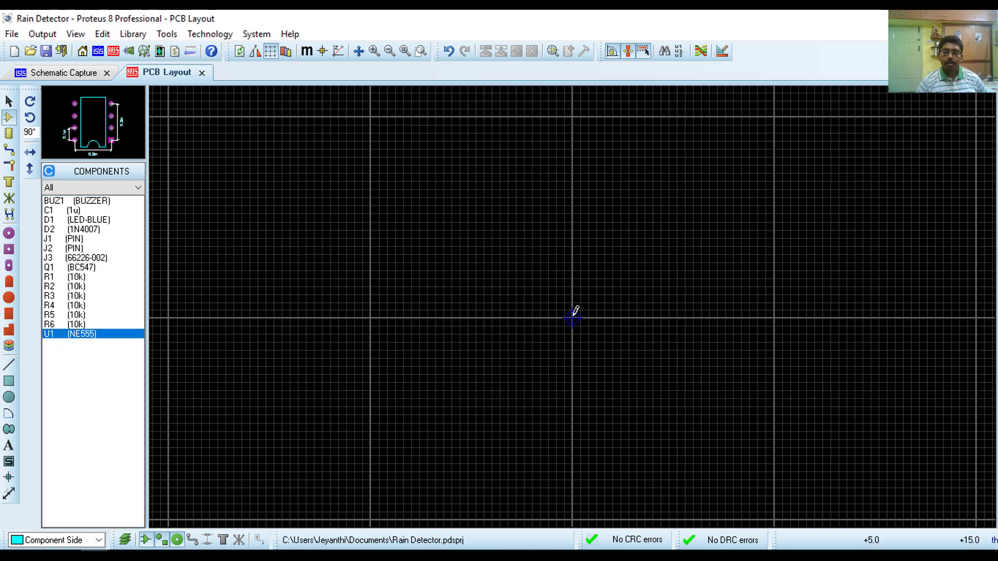
{"action": "key", "text": "KP_Add"}
{"action": "key", "text": "KP_Add"}
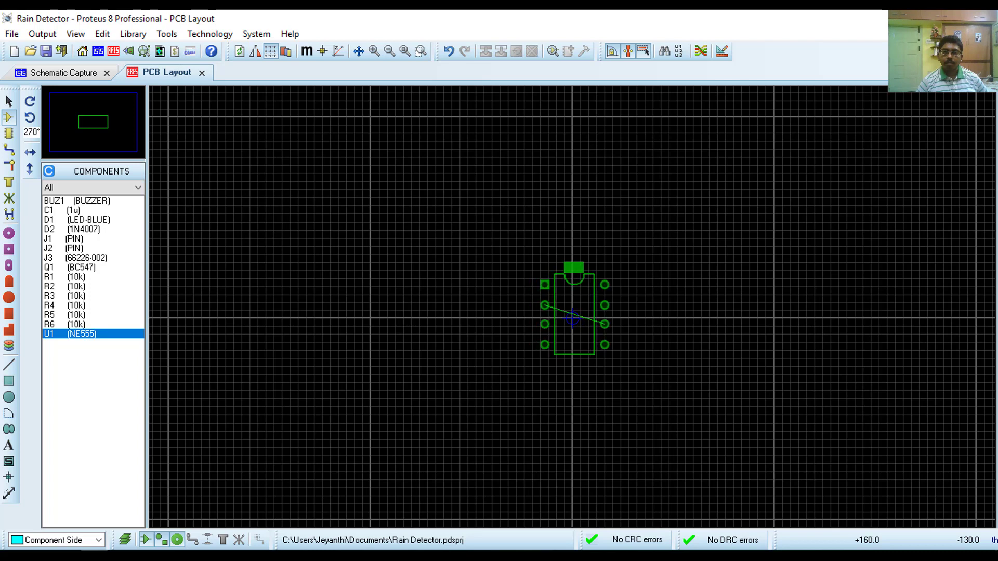
{"action": "left_click", "coordinate": [600, 340]}
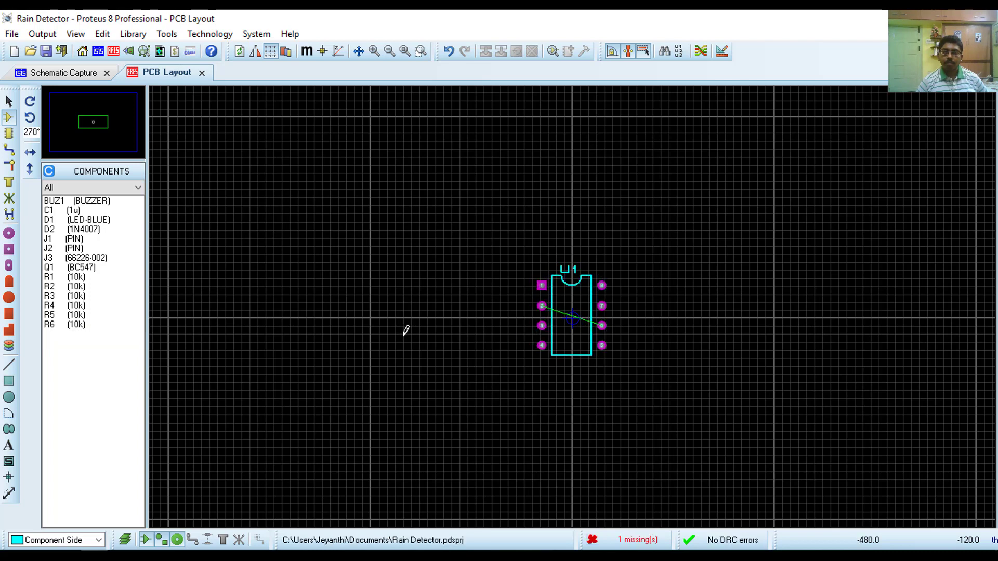
Place R1 and R2 side by side to the upper right of U1 and C1 to its left, all rotated 90°.
{"action": "left_click", "coordinate": [72, 277]}
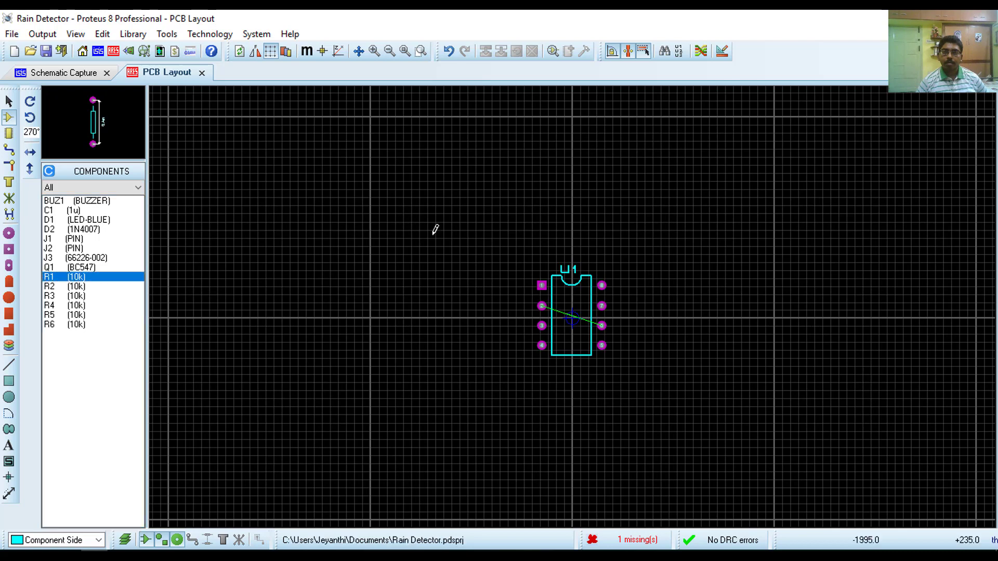
{"action": "key", "text": "KP_Add"}
{"action": "key", "text": "KP_Add"}
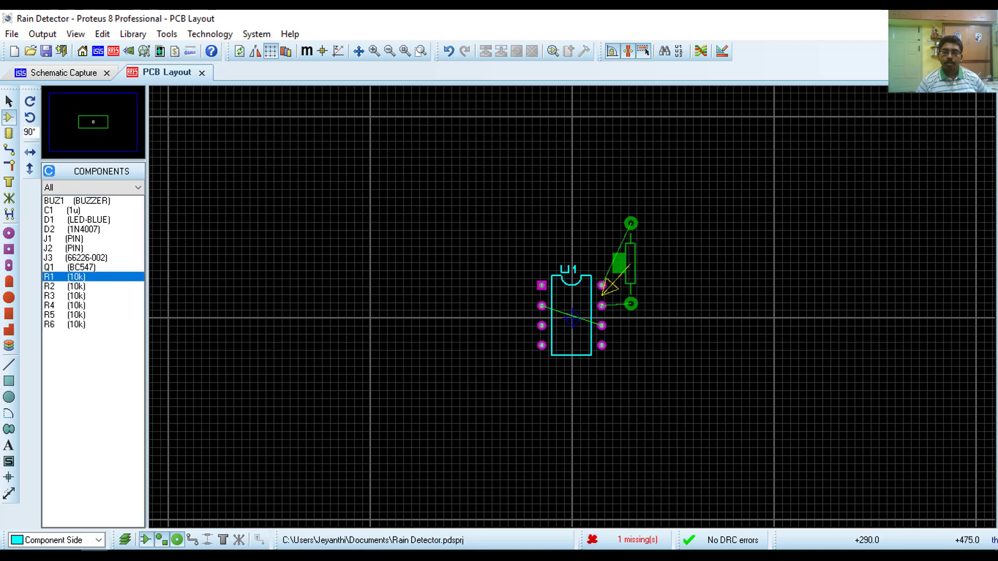
{"action": "left_click", "coordinate": [630, 264]}
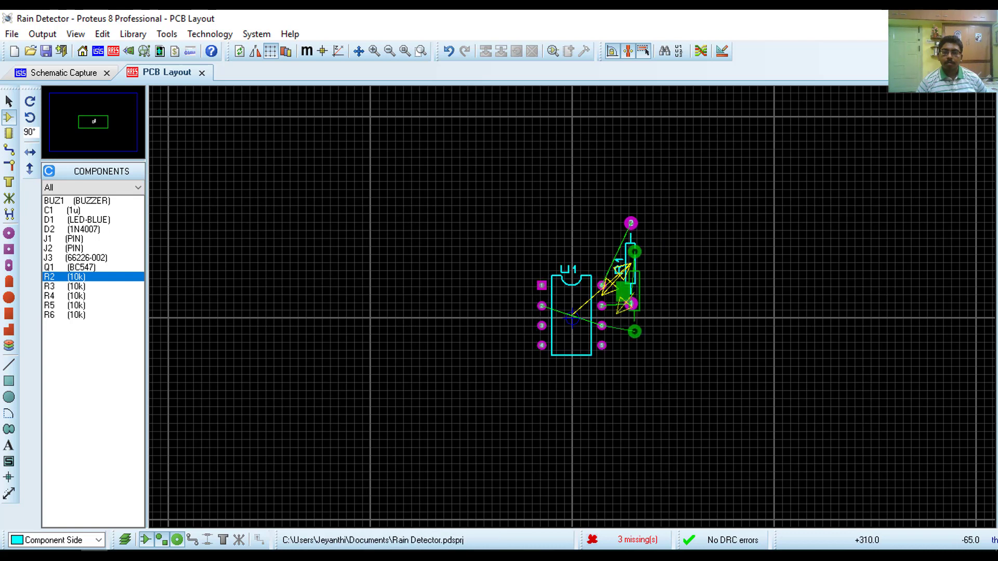
{"action": "left_click", "coordinate": [658, 284]}
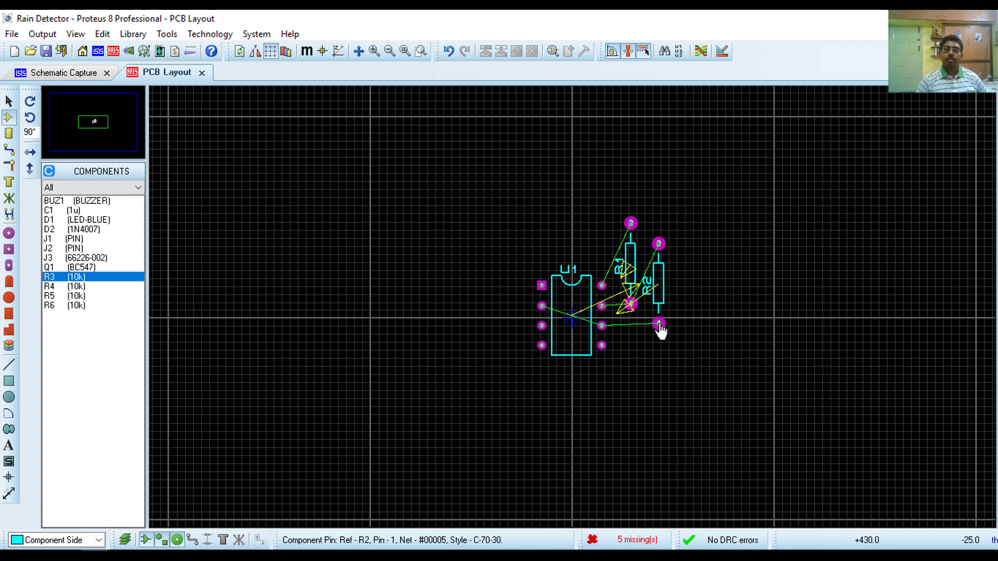
{"action": "left_click", "coordinate": [52, 210]}
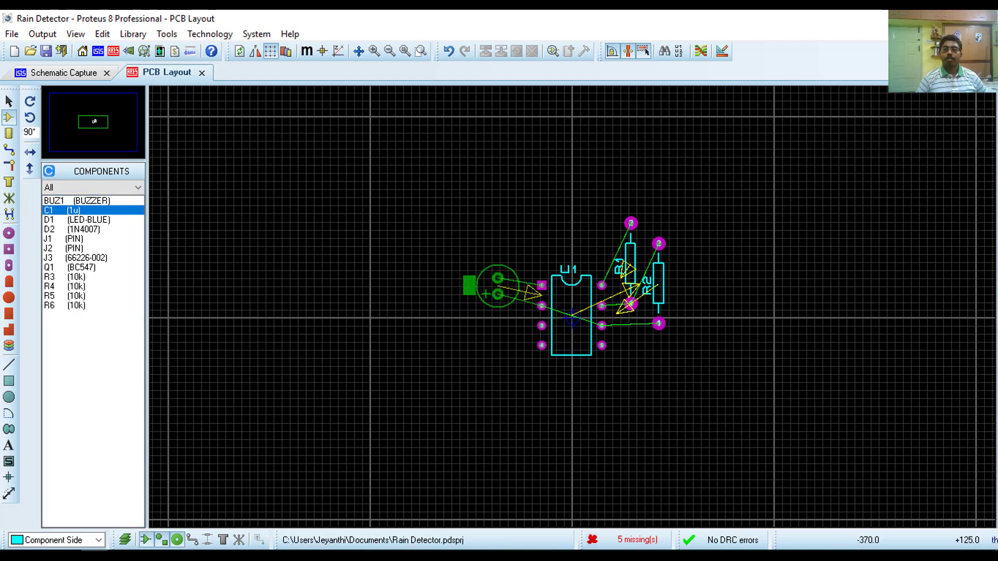
{"action": "left_click", "coordinate": [502, 301]}
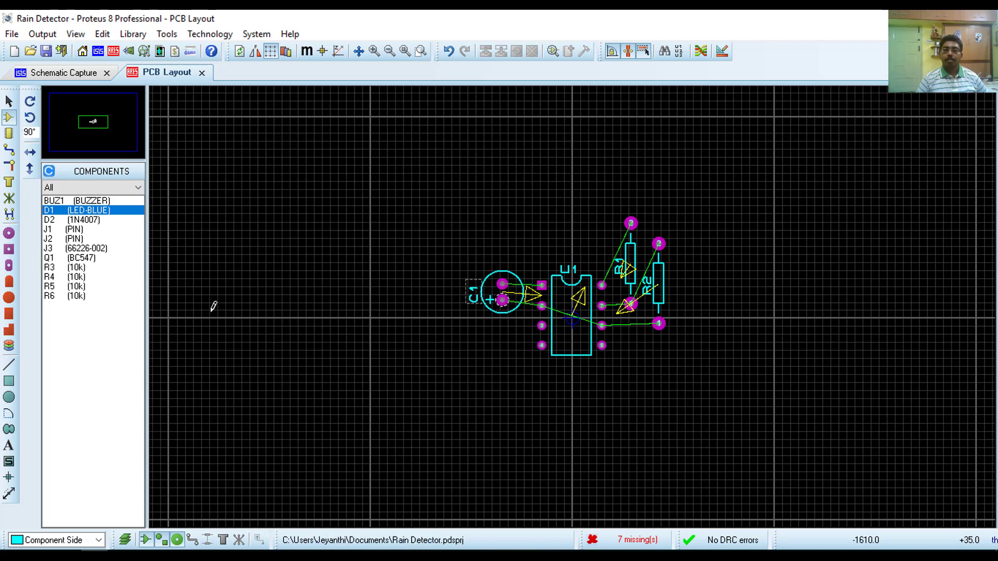
Start placing the blue LED D1 and assign it the LED package with 100th pitch and A-K pinout.
{"action": "left_click", "coordinate": [58, 211]}
{"action": "left_click", "coordinate": [472, 340]}
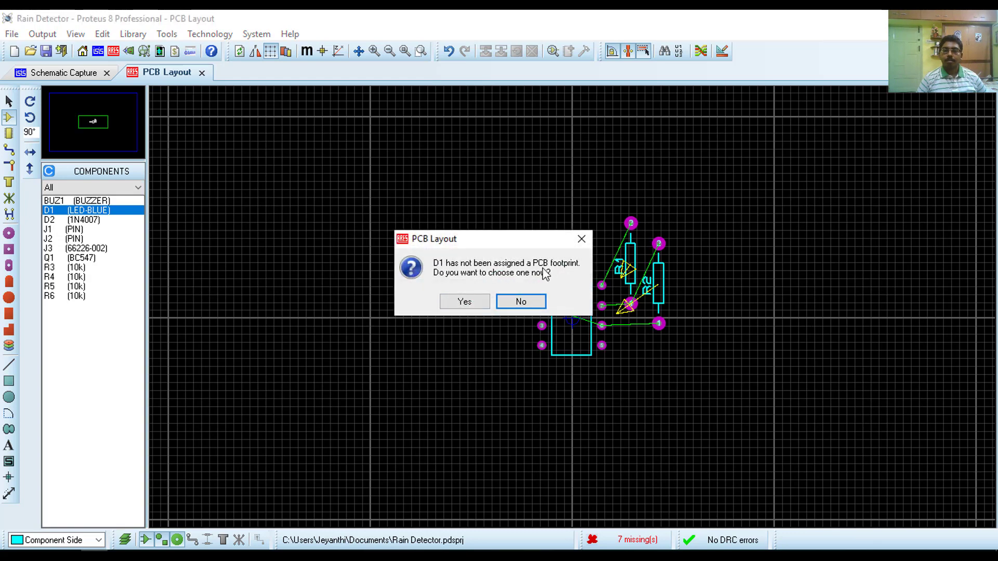
{"action": "left_click", "coordinate": [464, 301]}
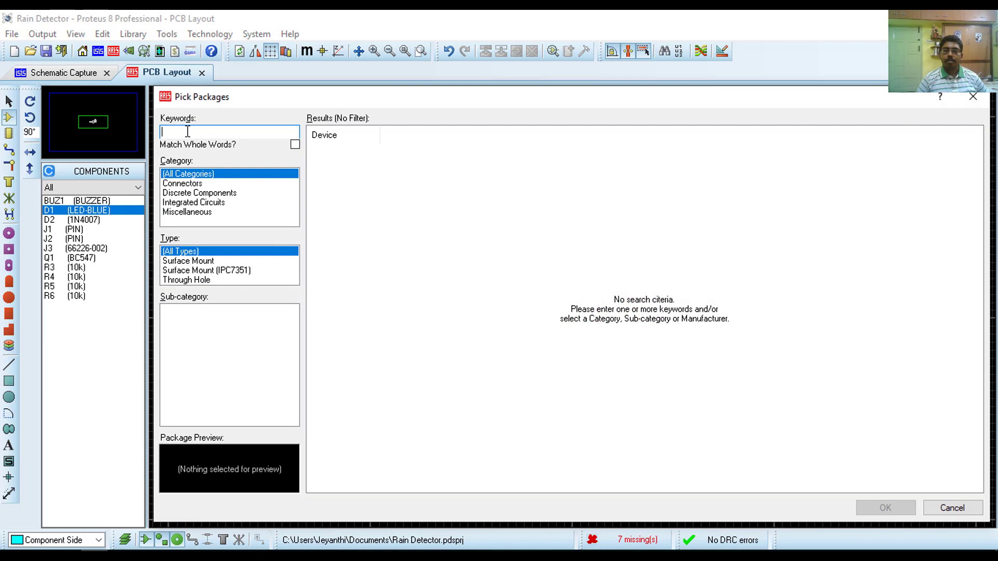
{"action": "type", "text": "led"}
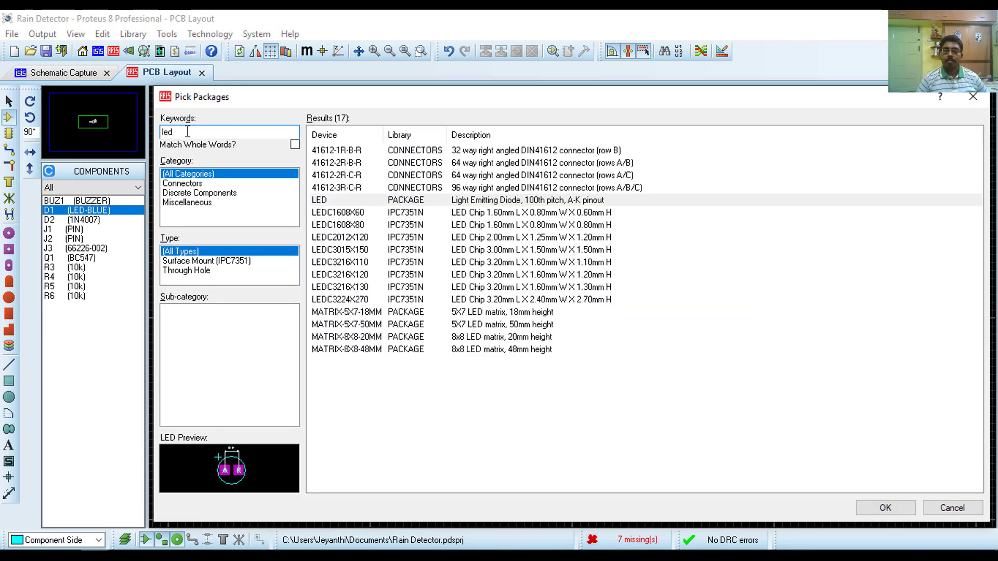
{"action": "left_click", "coordinate": [344, 204]}
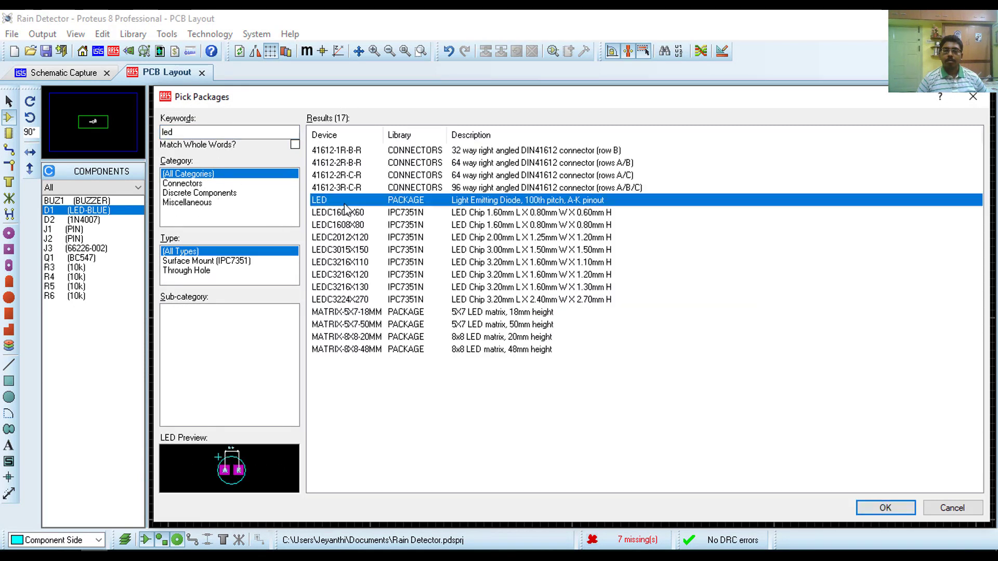
{"action": "left_click", "coordinate": [885, 509]}
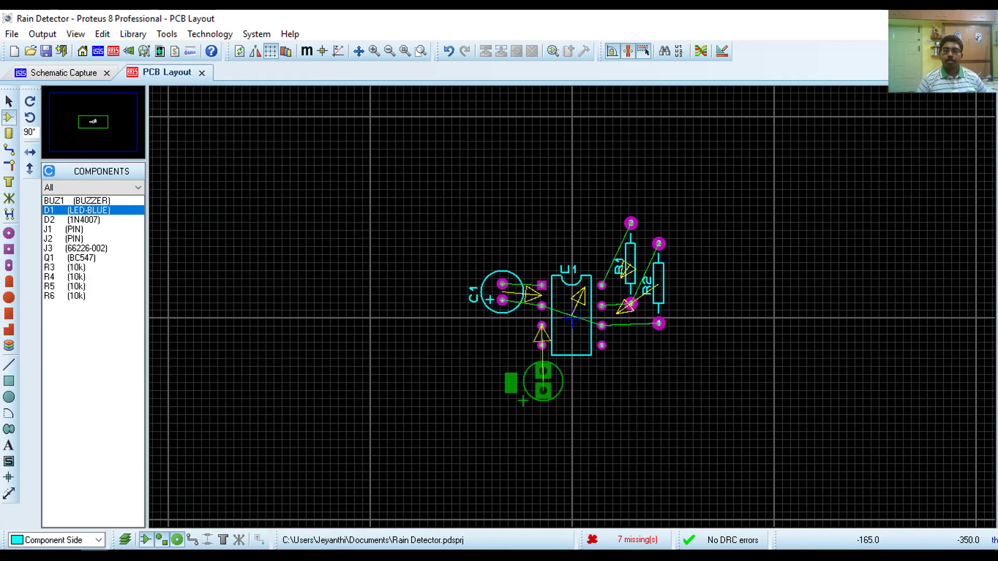
Place LED D1 to the left of U1 below C1, and R3 upright to the left of both, each rotated 270°.
{"action": "scroll", "coordinate": [507, 353], "scroll_direction": "up", "scroll_amount": 2}
{"action": "key", "text": "KP_Add"}
{"action": "key", "text": "KP_Add"}
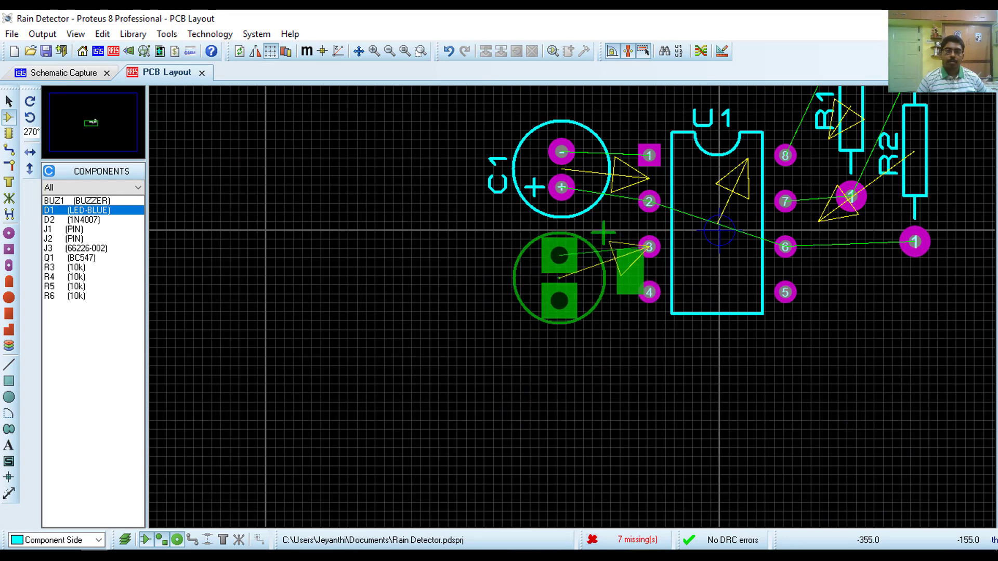
{"action": "left_click", "coordinate": [563, 278]}
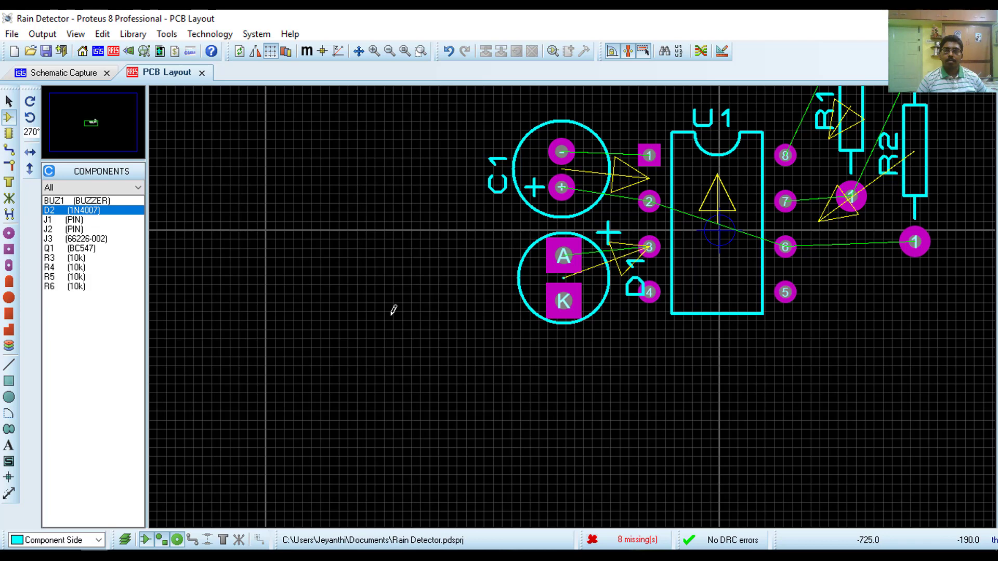
{"action": "left_click", "coordinate": [71, 258]}
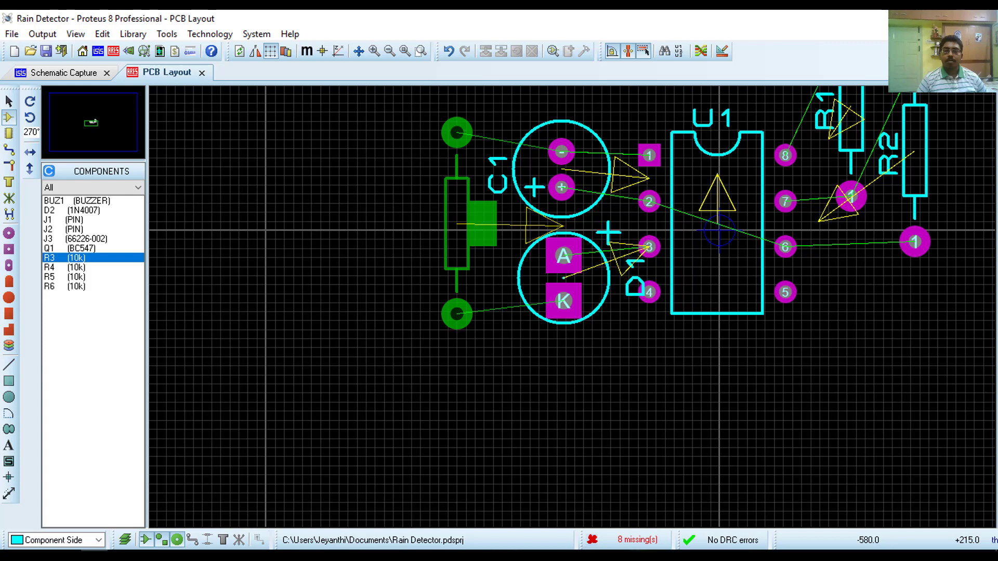
{"action": "left_click", "coordinate": [457, 137]}
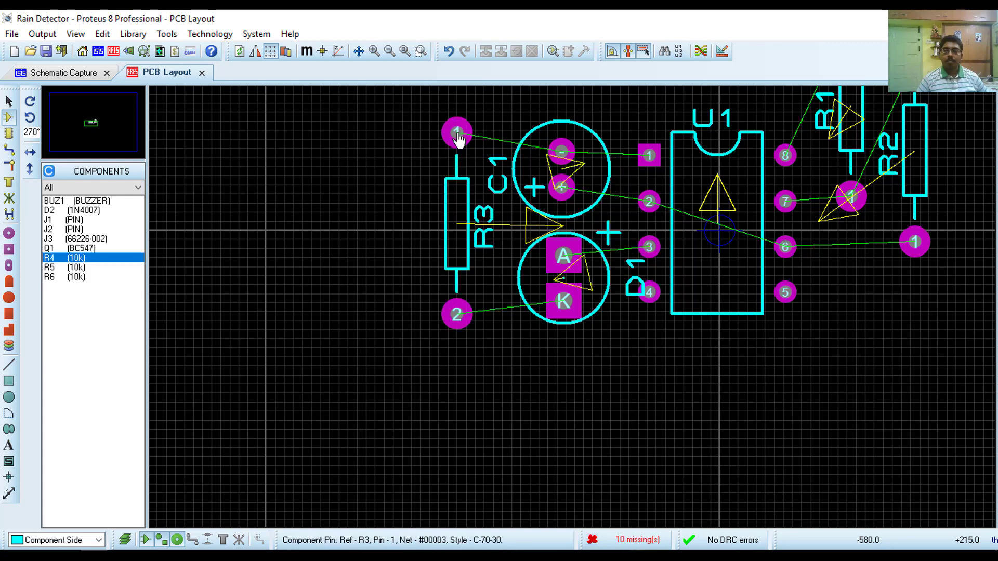
Place the buzzer BUZ1 rotated 90° directly to the left of R3.
{"action": "scroll", "coordinate": [457, 136], "scroll_direction": "down", "scroll_amount": 1}
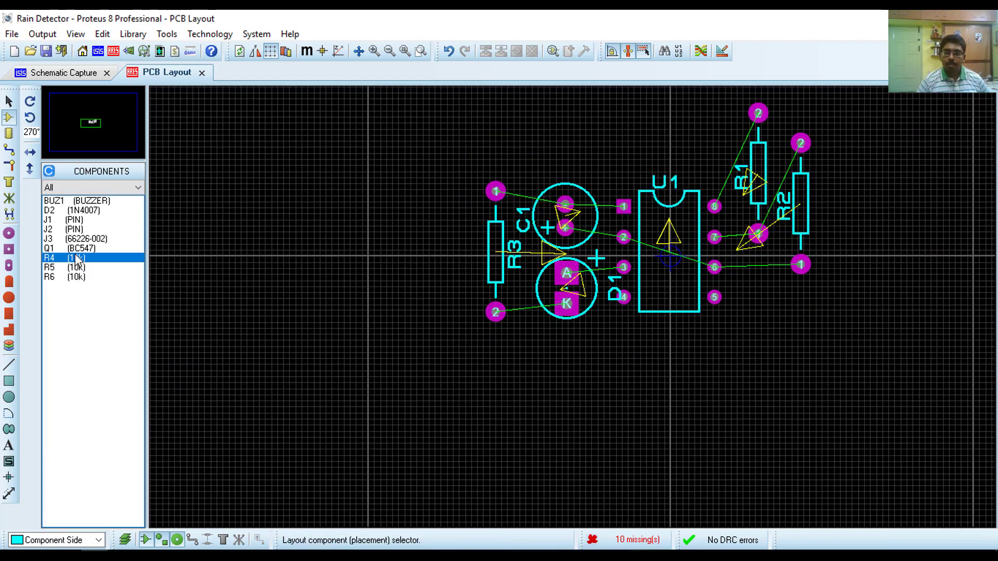
{"action": "left_click", "coordinate": [78, 201]}
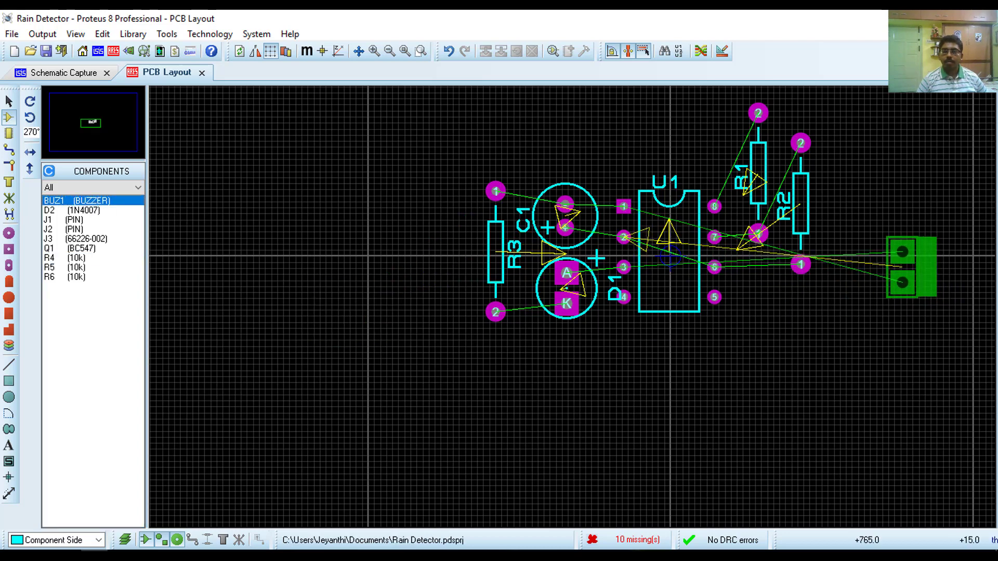
{"action": "key", "text": "KP_Add"}
{"action": "key", "text": "KP_Add"}
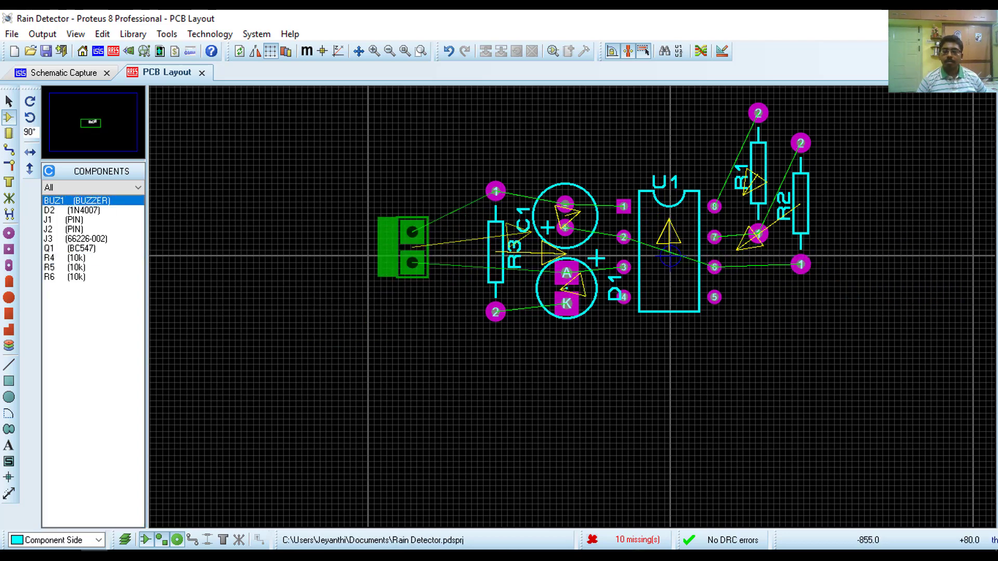
{"action": "left_click", "coordinate": [459, 240]}
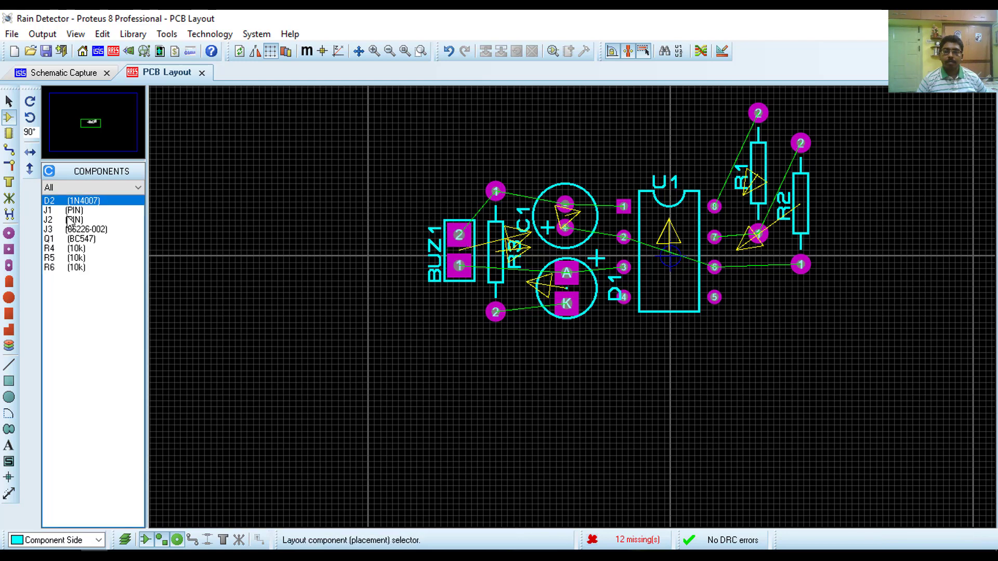
Place resistor R4 horizontally at 0° rotation, just below R3 and D1.
{"action": "left_click", "coordinate": [77, 249]}
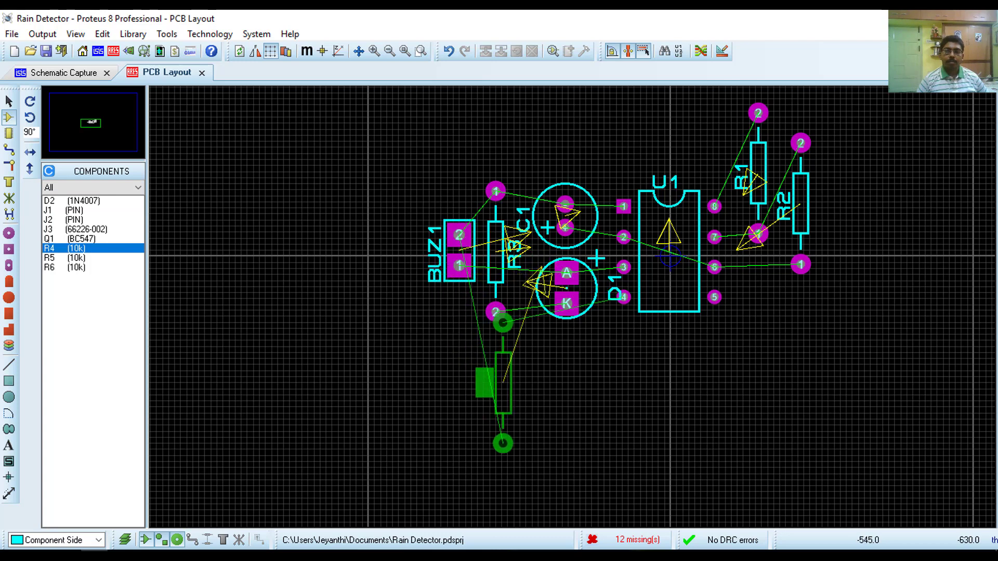
{"action": "key", "text": "KP_Add"}
{"action": "key", "text": "KP_Add"}
{"action": "key", "text": "KP_Add"}
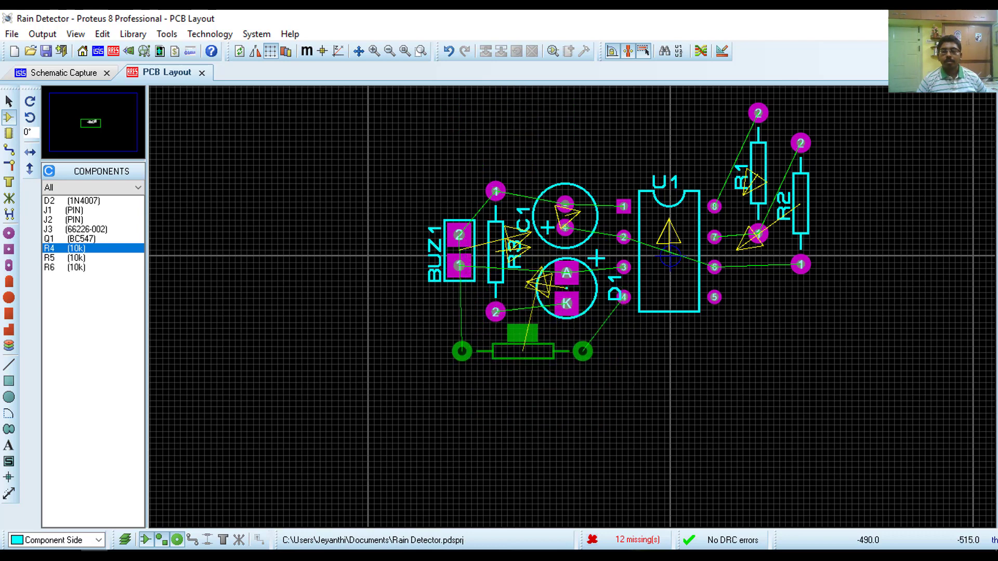
{"action": "left_click", "coordinate": [522, 351]}
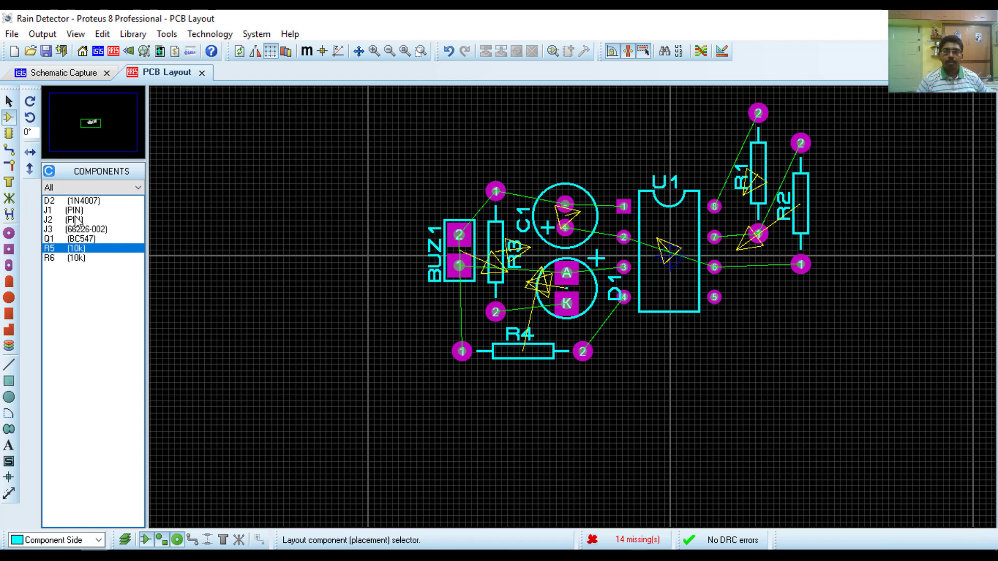
Place the BC547 transistor Q1 rotated 180° below U1, beside the right end of R4.
{"action": "left_click", "coordinate": [78, 239]}
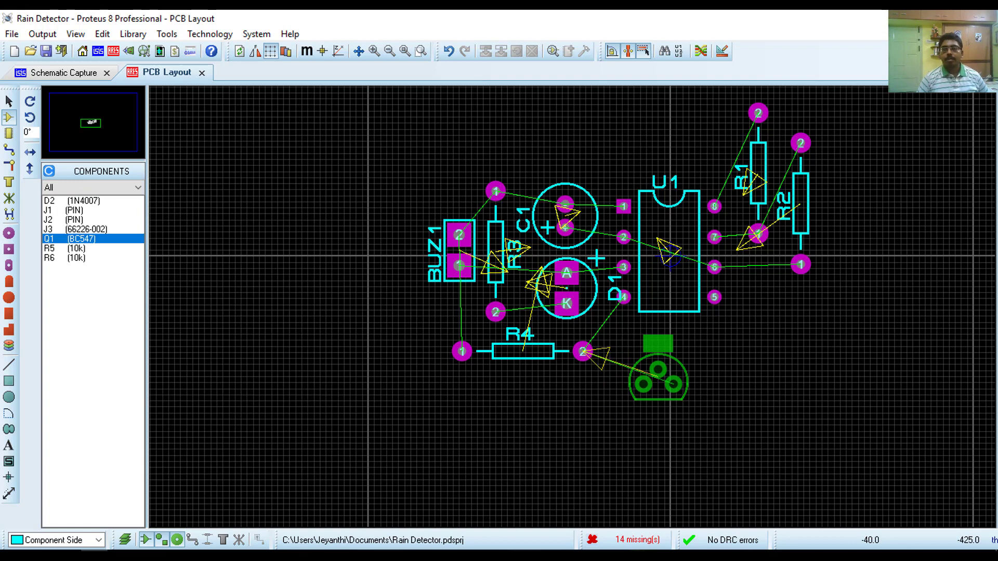
{"action": "key", "text": "KP_Add"}
{"action": "key", "text": "KP_Add"}
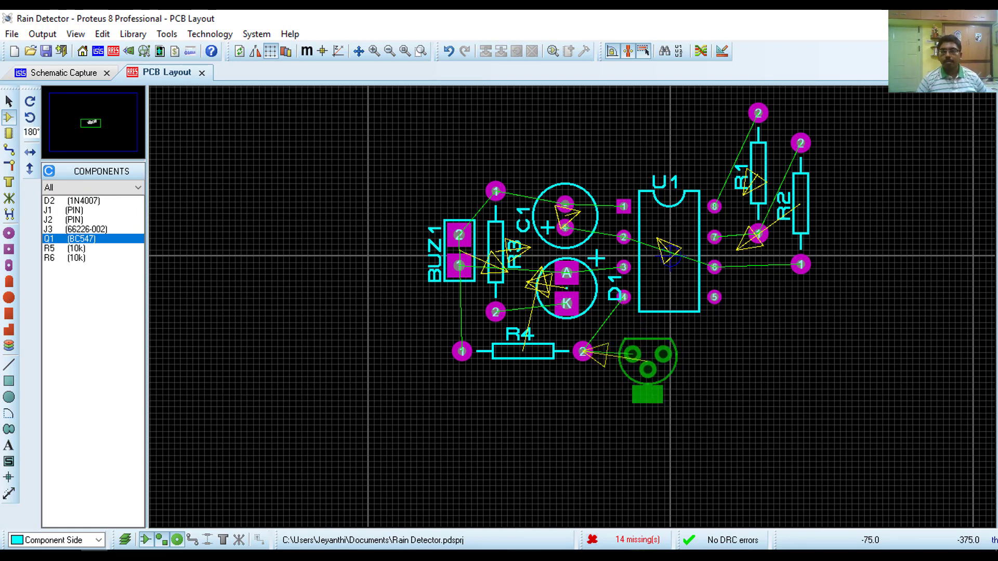
{"action": "left_click", "coordinate": [630, 358]}
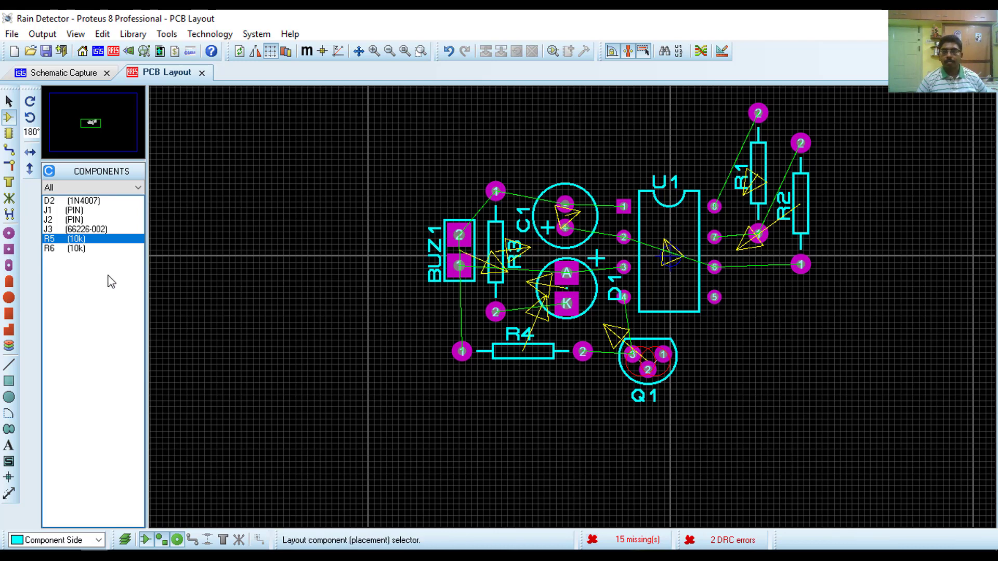
Place R5 at 0° to the right of Q1, and R6 rotated 180° below R4.
{"action": "left_click", "coordinate": [68, 240]}
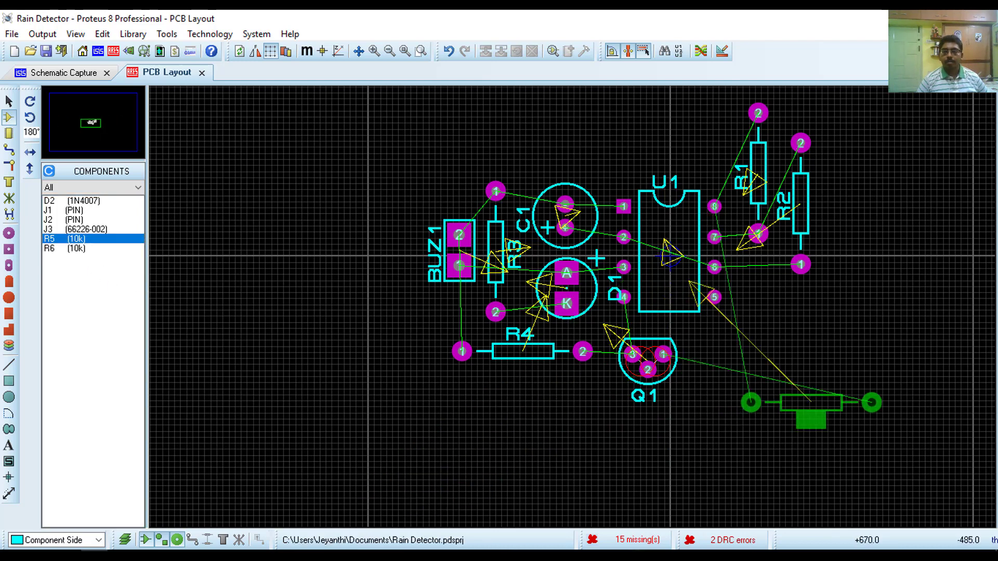
{"action": "key", "text": "KP_Add"}
{"action": "key", "text": "KP_Add"}
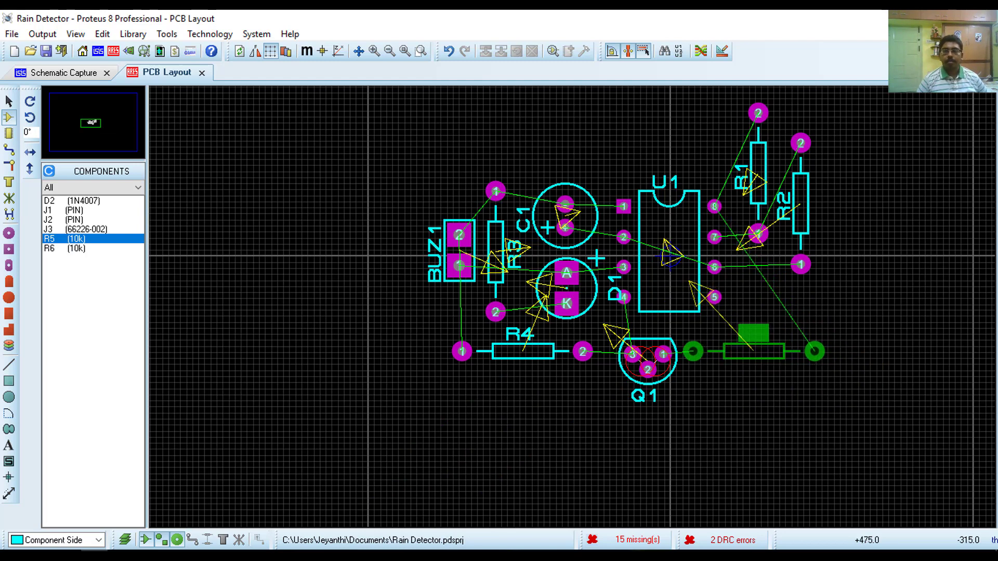
{"action": "left_click", "coordinate": [815, 358]}
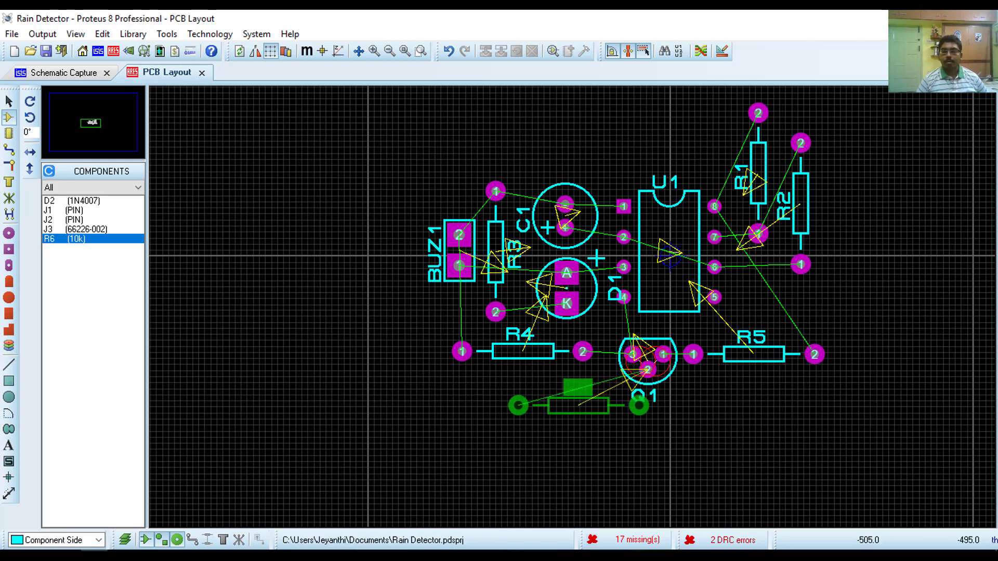
{"action": "key", "text": "KP_Add"}
{"action": "key", "text": "KP_Add"}
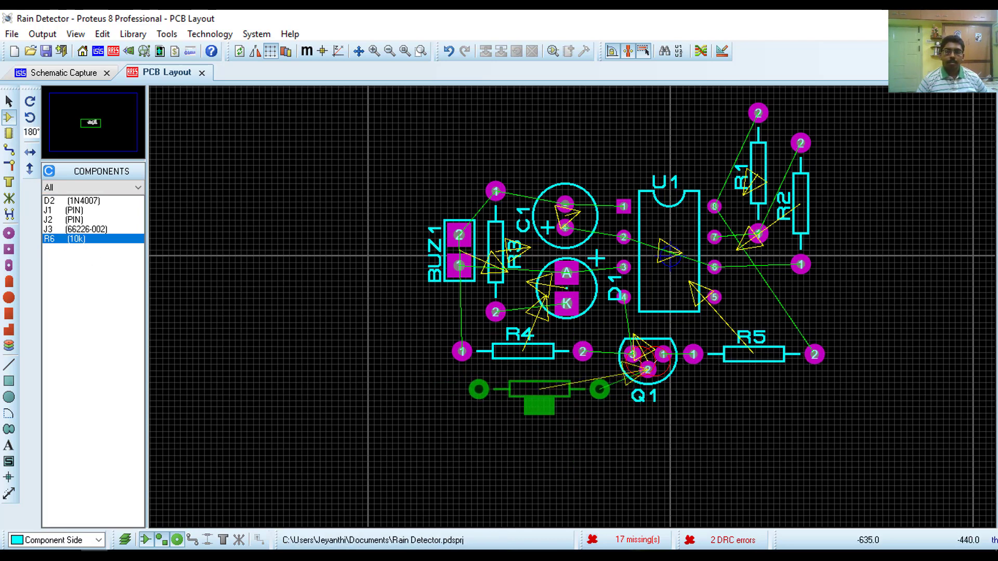
{"action": "left_click", "coordinate": [537, 388]}
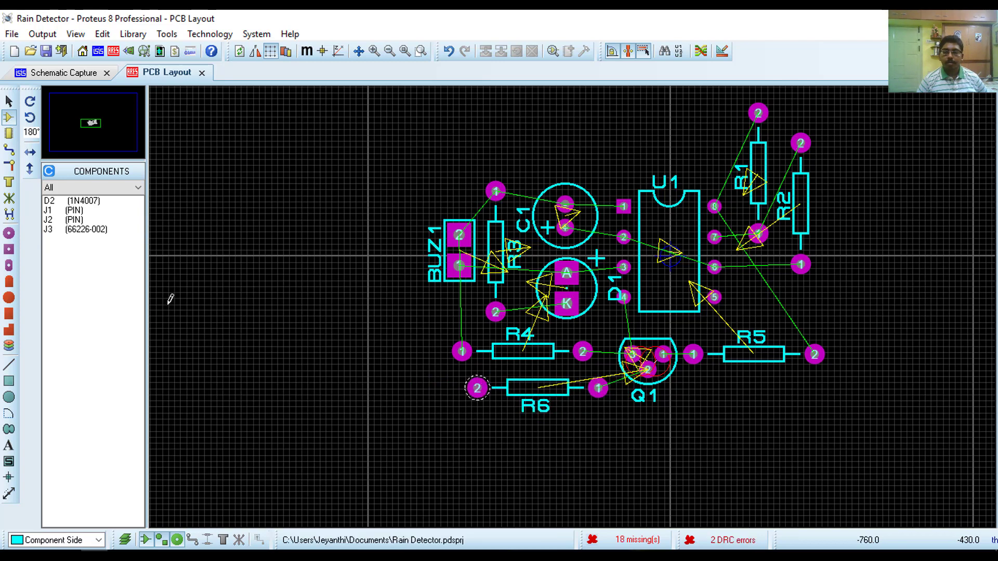
Place the pins J1 and J2 side by side below R6.
{"action": "left_click", "coordinate": [67, 211]}
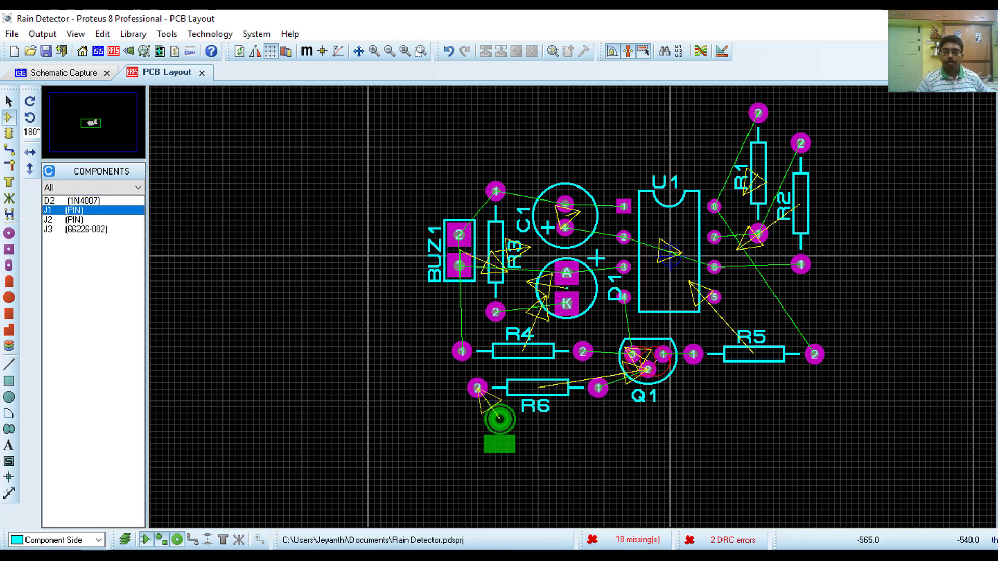
{"action": "left_click", "coordinate": [499, 418]}
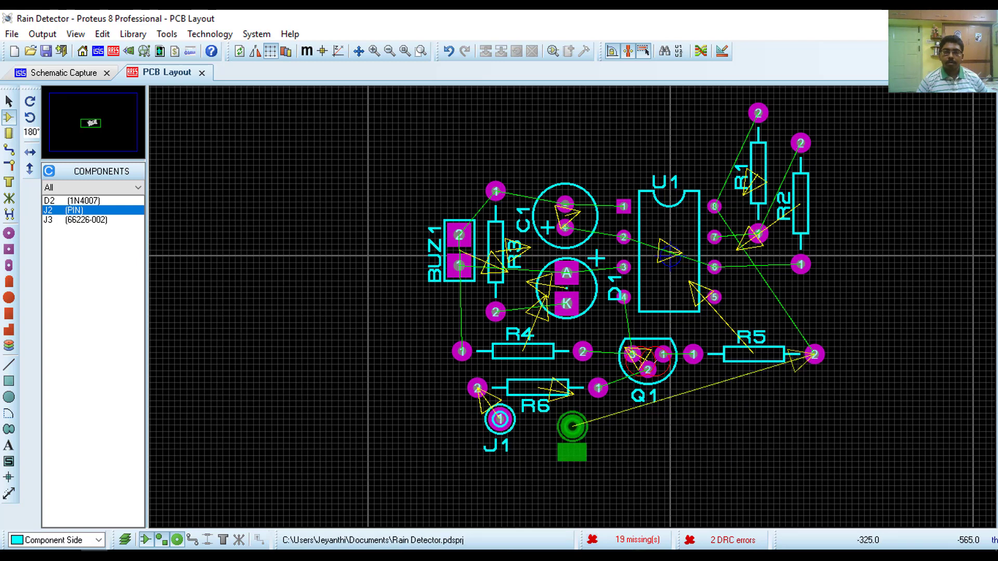
{"action": "left_click", "coordinate": [573, 426]}
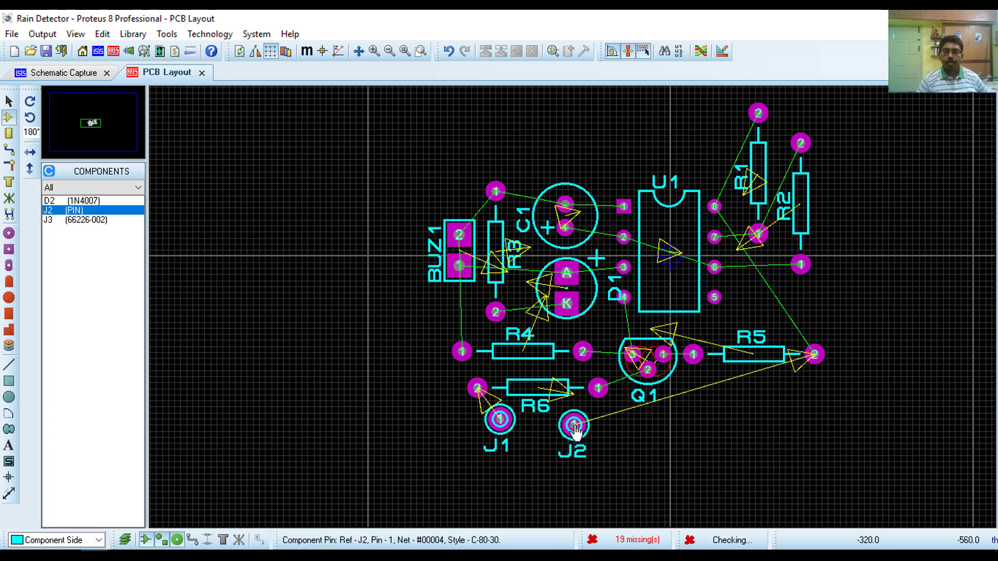
Place diode D2 rotated 180° above C1 and U1, and connector J3 rotated 90° to the left of BUZ1.
{"action": "left_click", "coordinate": [78, 202]}
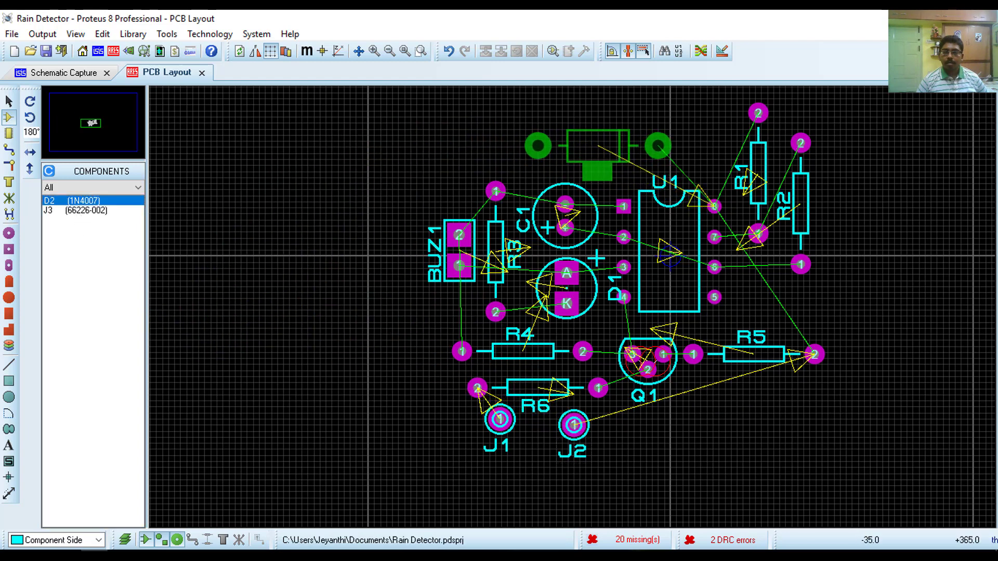
{"action": "left_click", "coordinate": [672, 151]}
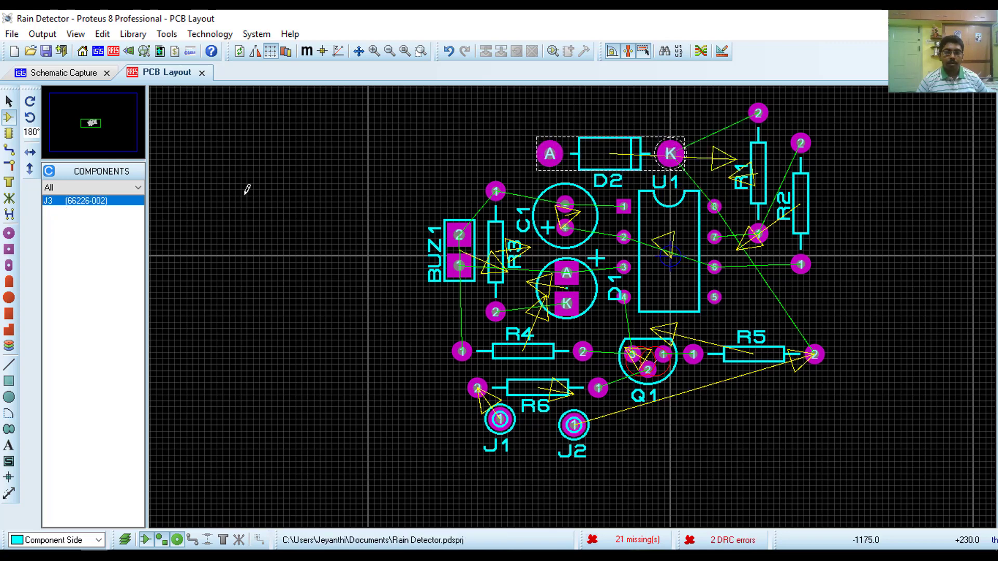
{"action": "left_click", "coordinate": [118, 202]}
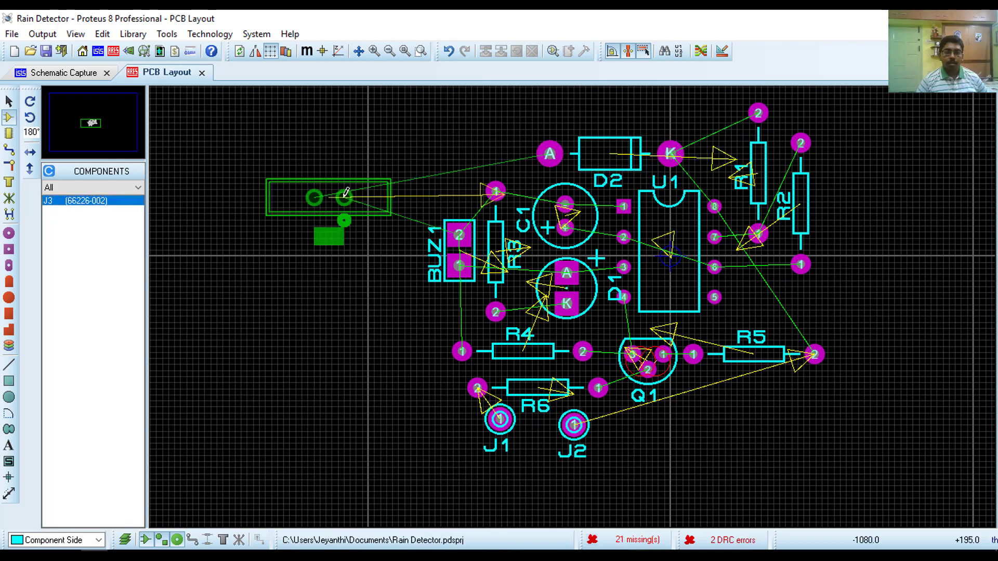
{"action": "key", "text": "KP_Add"}
{"action": "key", "text": "KP_Add"}
{"action": "key", "text": "KP_Add"}
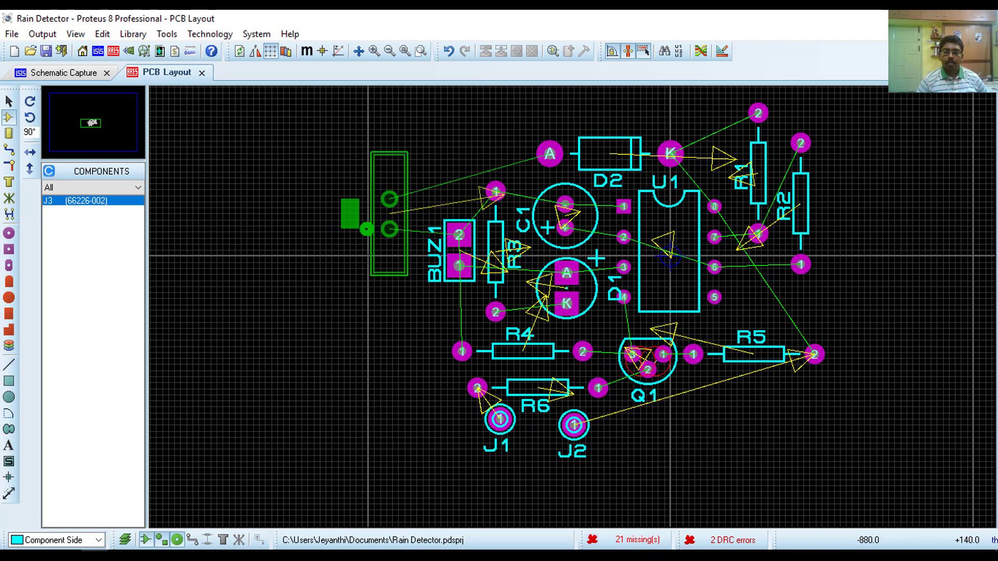
{"action": "left_click", "coordinate": [410, 222]}
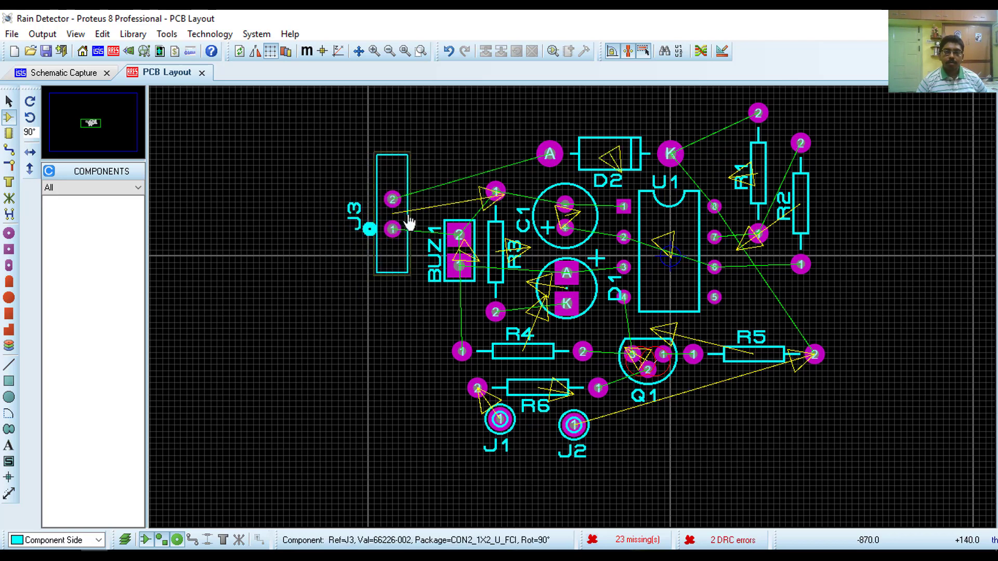
Draw a rectangular board outline on the Board Edge layer enclosing all the placed components.
{"action": "scroll", "coordinate": [572, 308], "scroll_direction": "down", "scroll_amount": 1}
{"action": "scroll", "coordinate": [639, 274], "scroll_direction": "up", "scroll_amount": 1}
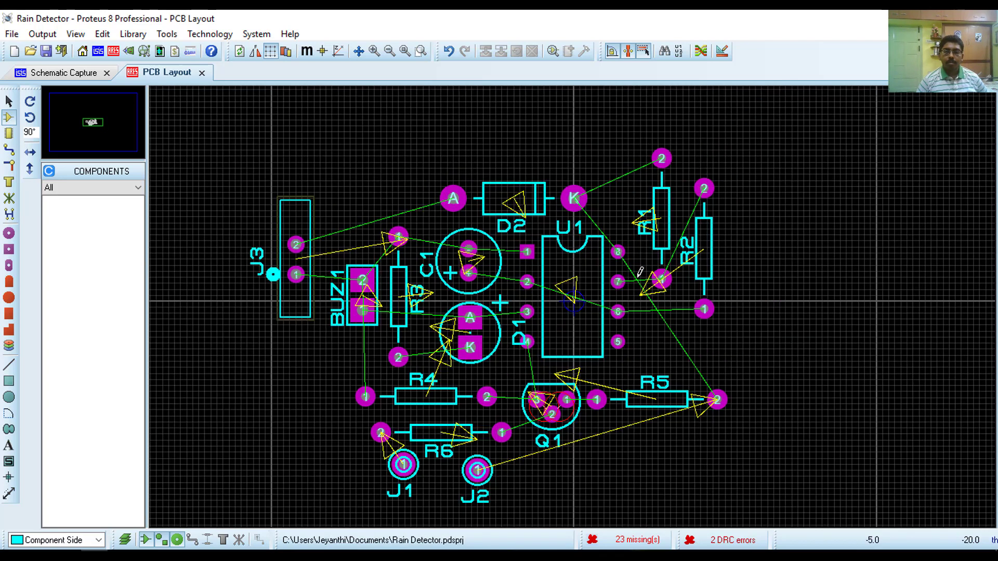
{"action": "left_click", "coordinate": [98, 540]}
{"action": "left_click", "coordinate": [107, 486]}
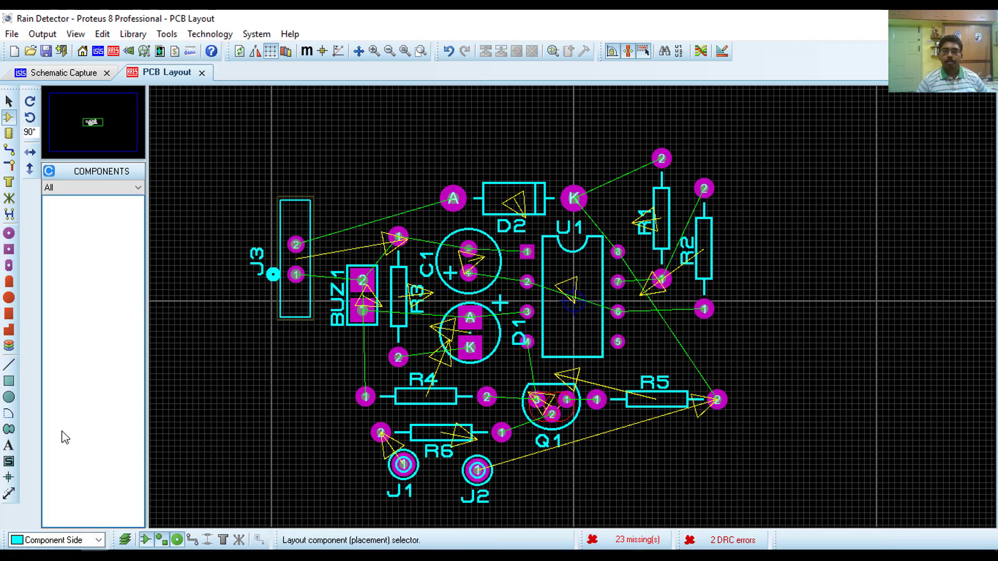
{"action": "left_click", "coordinate": [8, 383]}
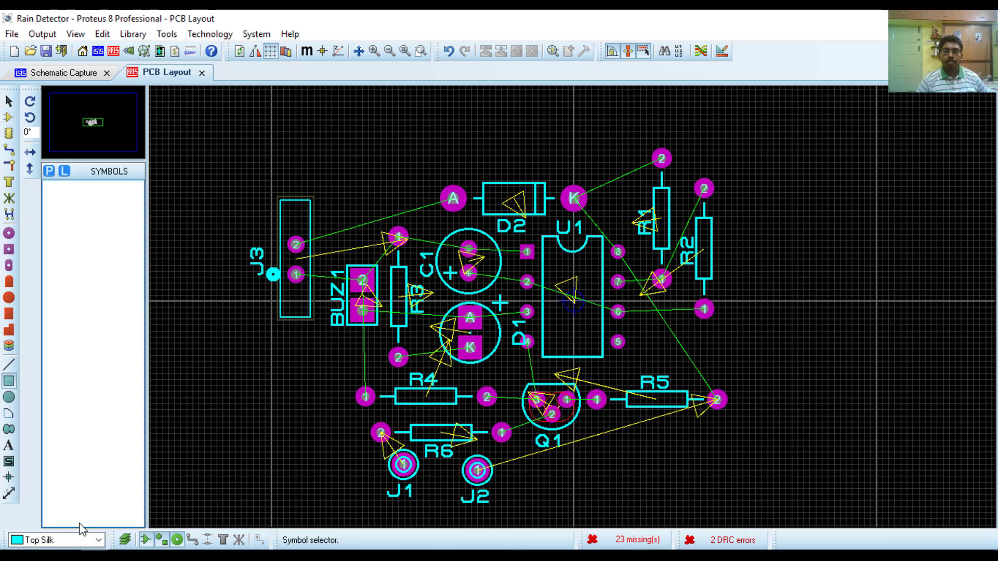
{"action": "left_click", "coordinate": [54, 541]}
{"action": "left_click", "coordinate": [125, 494]}
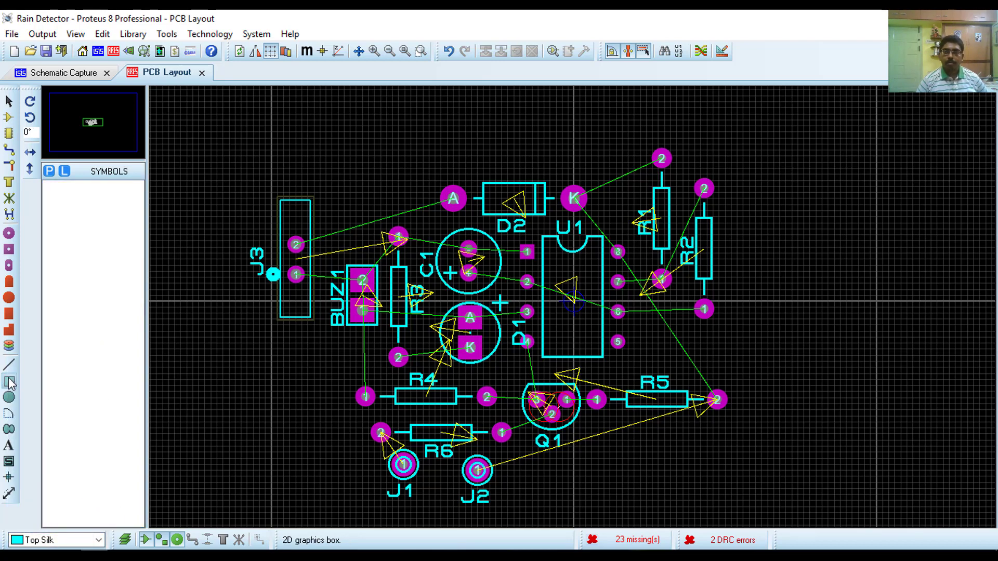
{"action": "left_click", "coordinate": [69, 540]}
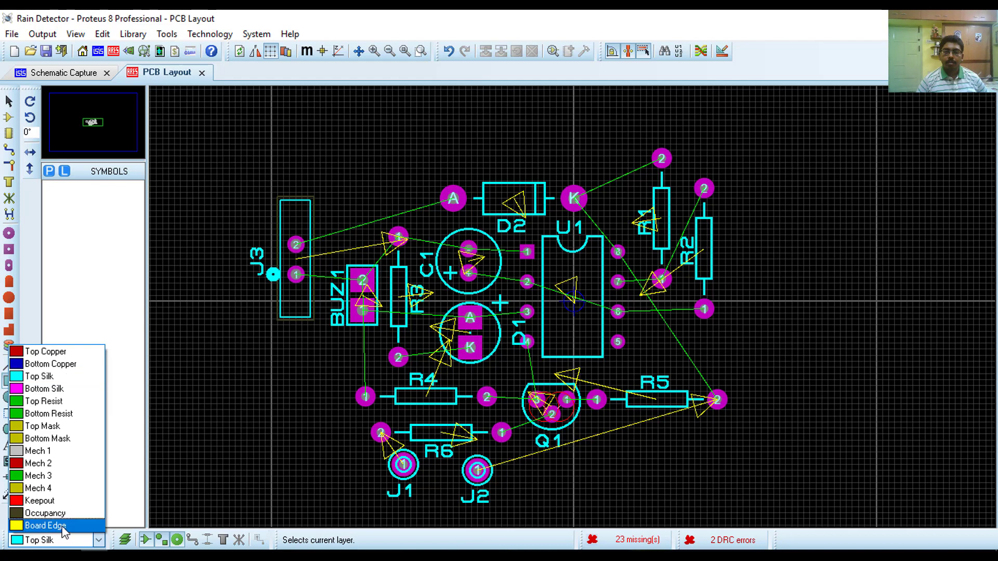
{"action": "left_click", "coordinate": [52, 524]}
{"action": "mouse_move", "coordinate": [243, 141]}
{"action": "left_mouse_down"}
{"action": "mouse_move", "coordinate": [397, 399]}
{"action": "mouse_move", "coordinate": [604, 508]}
{"action": "mouse_move", "coordinate": [791, 504]}
{"action": "mouse_move", "coordinate": [756, 503]}
{"action": "left_mouse_up"}
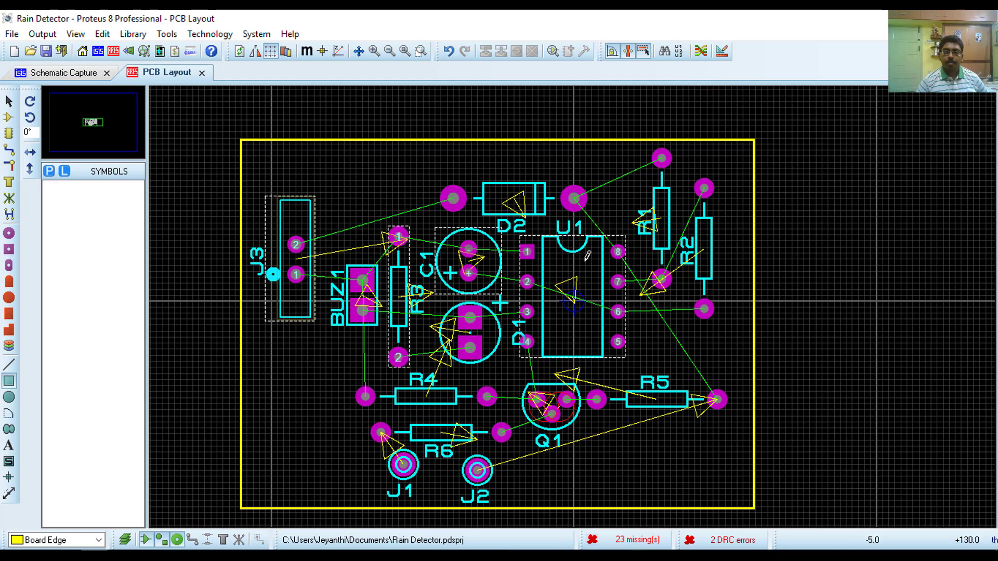
Auto-route the board with the shape-based auto-router, running the basic schedule automatically.
{"action": "left_click", "coordinate": [77, 73]}
{"action": "left_click", "coordinate": [181, 76]}
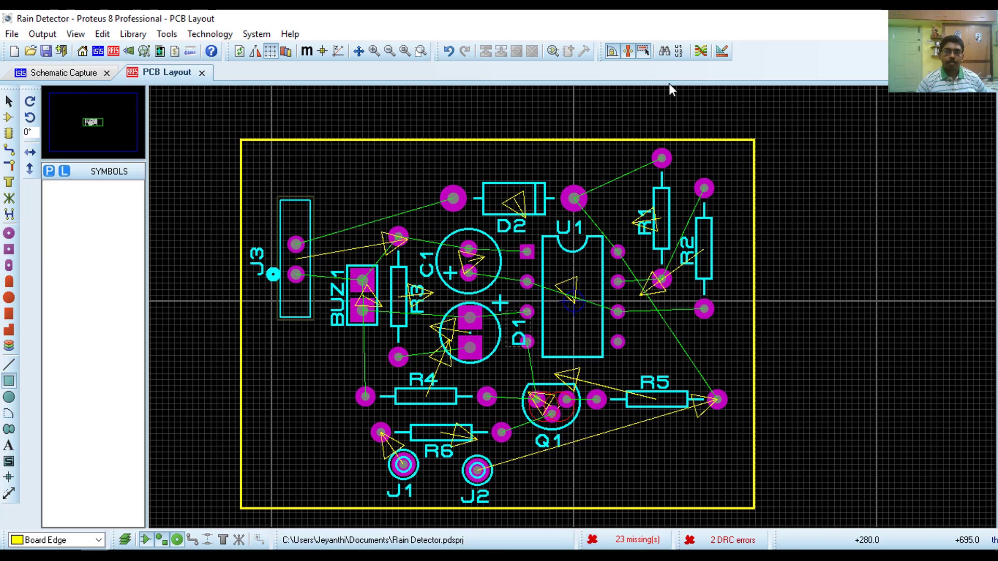
{"action": "left_click", "coordinate": [696, 56]}
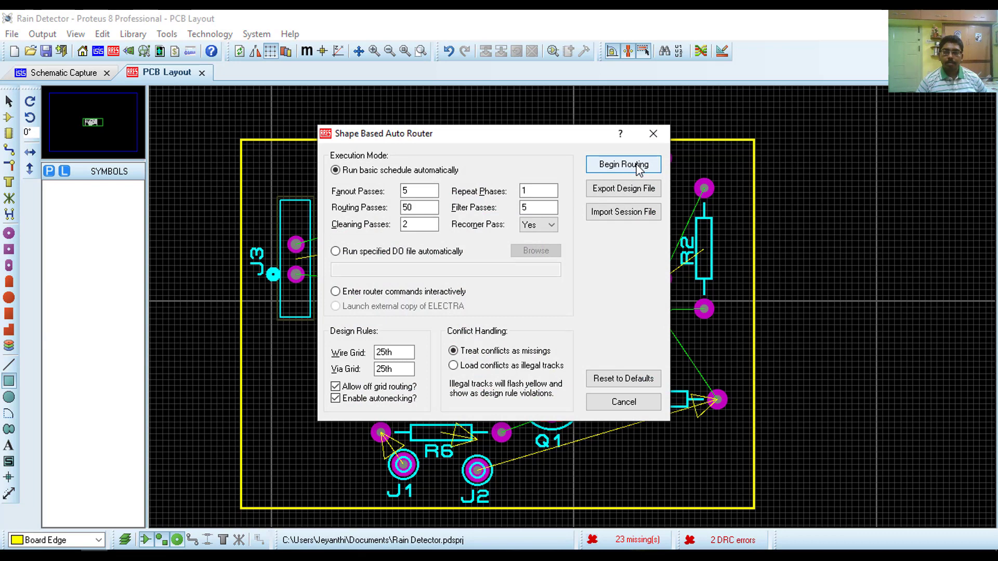
{"action": "left_click", "coordinate": [637, 166]}
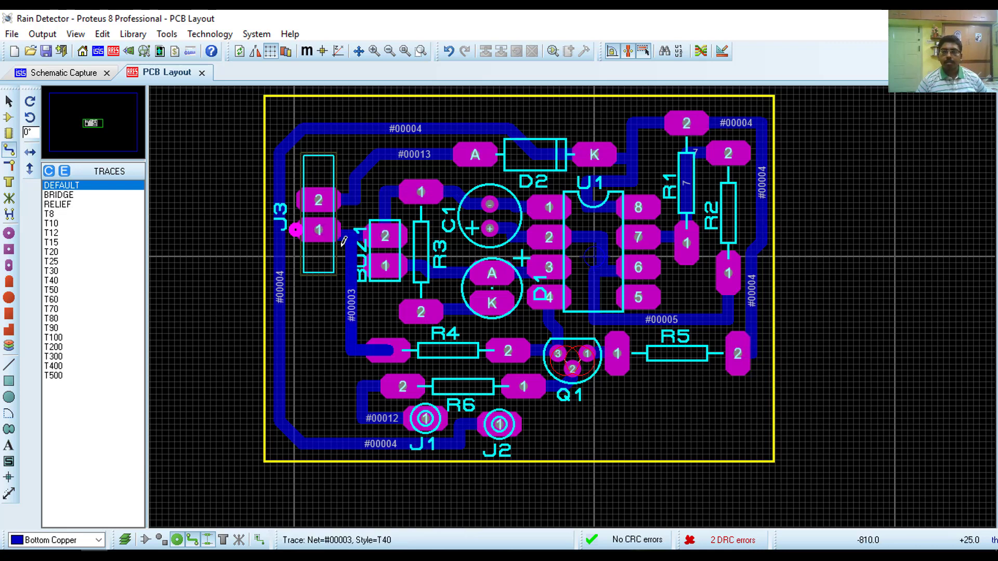
Place an upright ground terminal below U1 in the schematic and wire it to the lower common rail.
{"action": "left_click", "coordinate": [94, 82]}
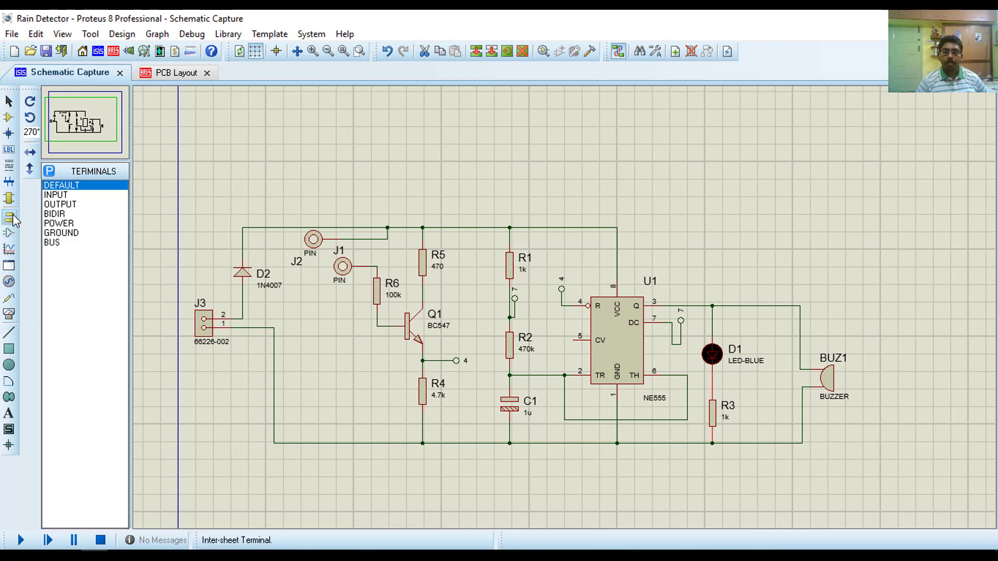
{"action": "left_click", "coordinate": [60, 233]}
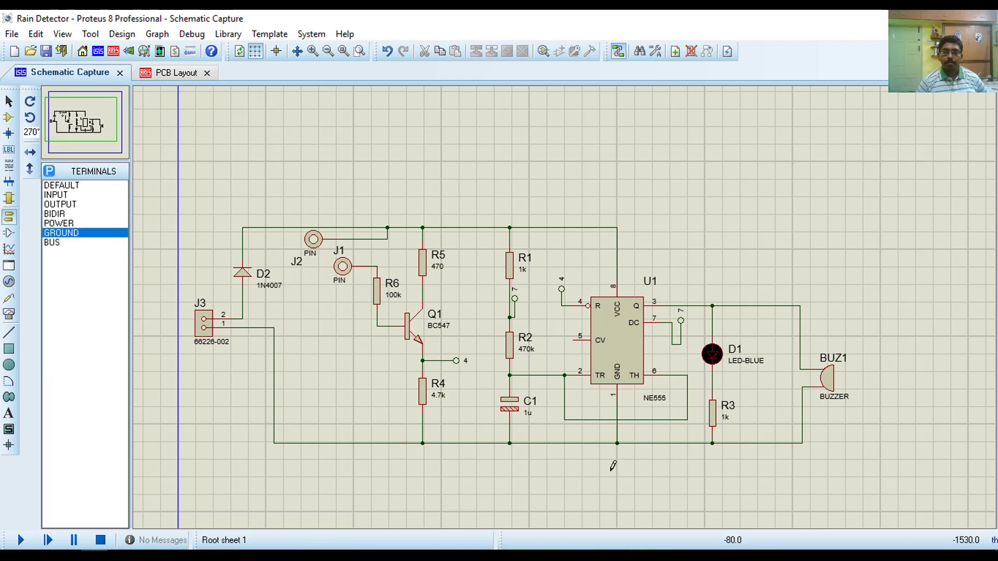
{"action": "scroll", "coordinate": [609, 467], "scroll_direction": "up", "scroll_amount": 1}
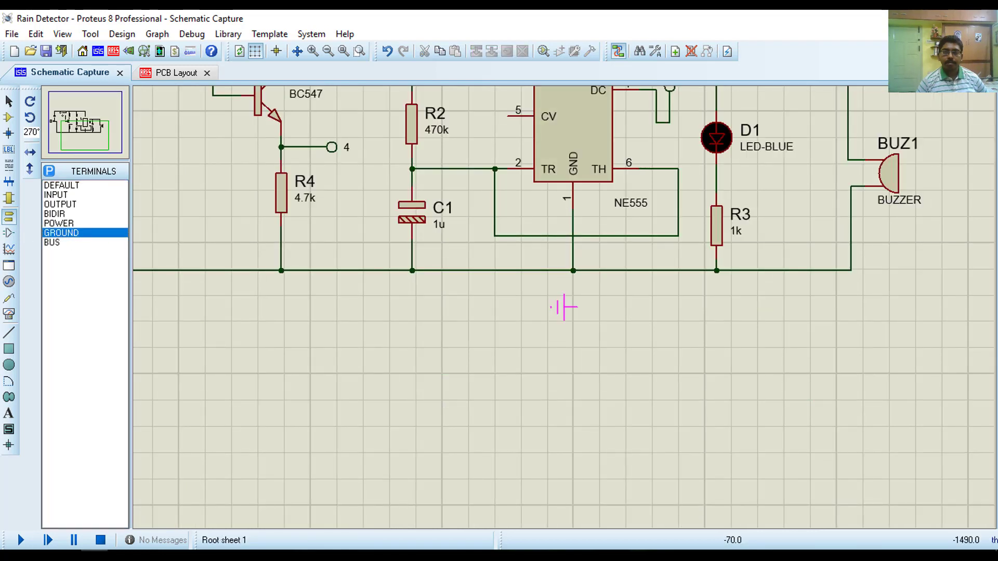
{"action": "key", "text": "KP_Add"}
{"action": "left_click", "coordinate": [564, 295]}
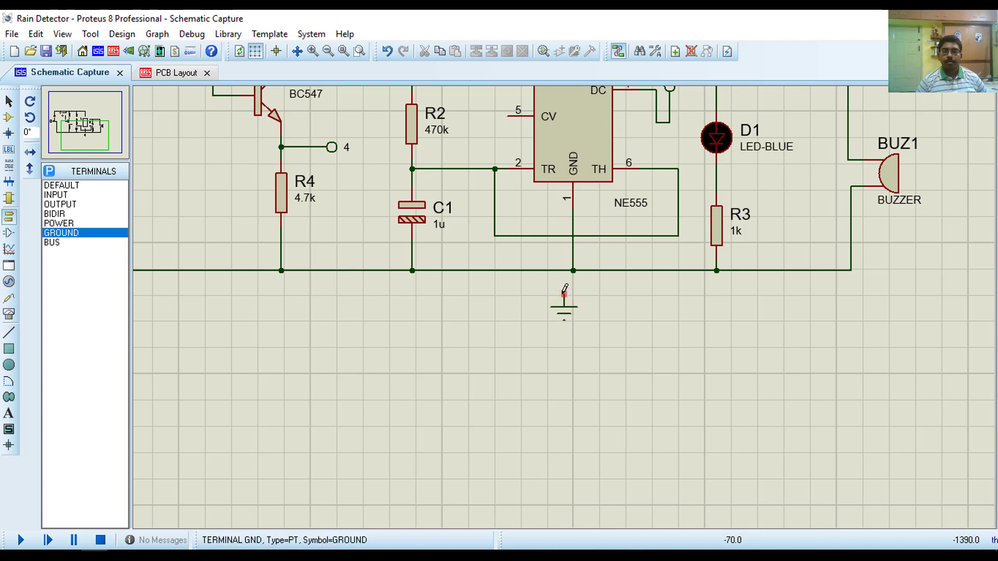
{"action": "left_click", "coordinate": [564, 295]}
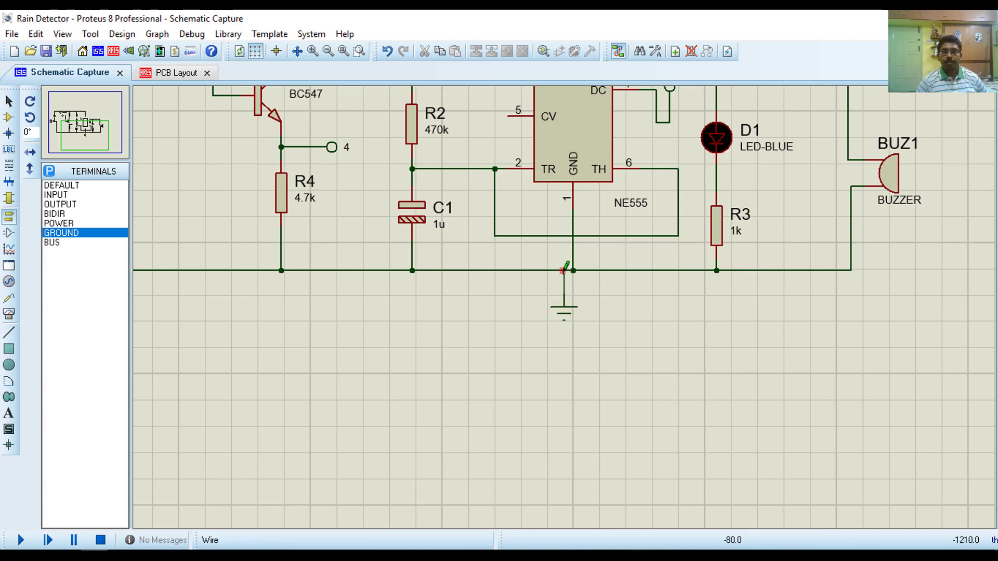
Label the new ground terminal GND.
{"action": "double_click", "coordinate": [564, 305]}
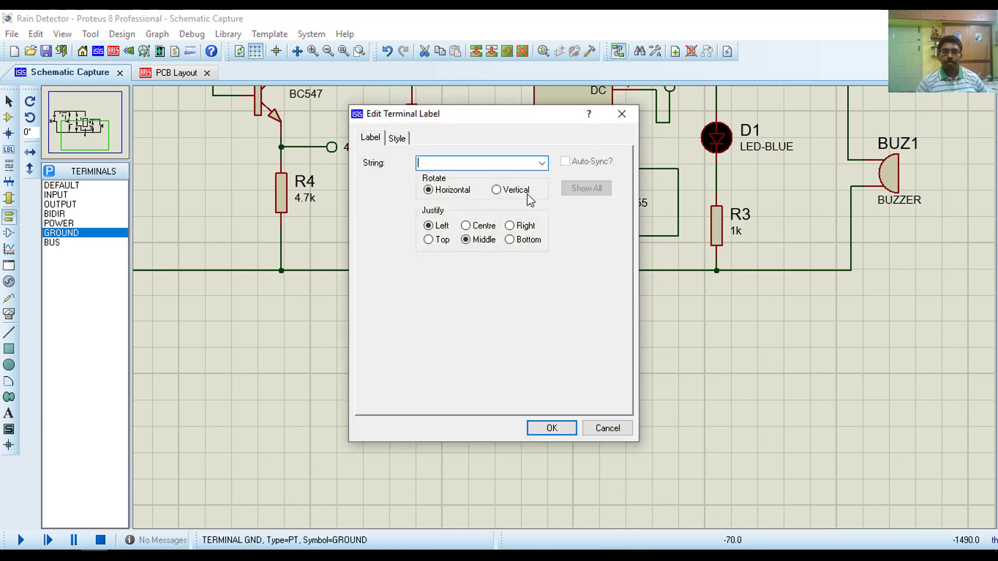
{"action": "left_click", "coordinate": [542, 163]}
{"action": "left_click", "coordinate": [486, 196]}
{"action": "left_click", "coordinate": [551, 428]}
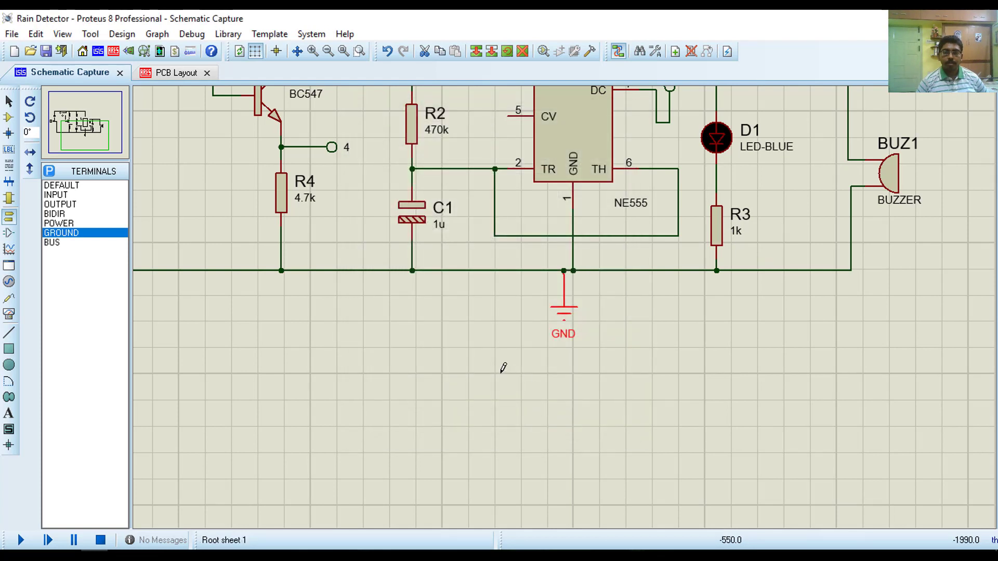
Return to the PCB layout, check the routed board, and save the project.
{"action": "left_click", "coordinate": [183, 75]}
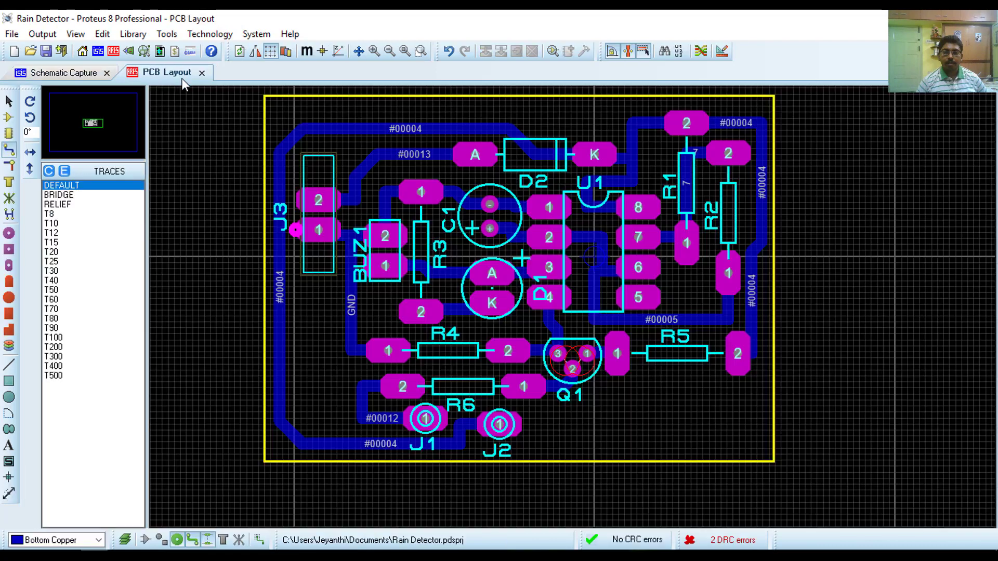
{"action": "scroll", "coordinate": [519, 241], "scroll_direction": "down", "scroll_amount": 1}
{"action": "scroll", "coordinate": [520, 241], "scroll_direction": "up", "scroll_amount": 1}
{"action": "scroll", "coordinate": [598, 382], "scroll_direction": "down", "scroll_amount": 1}
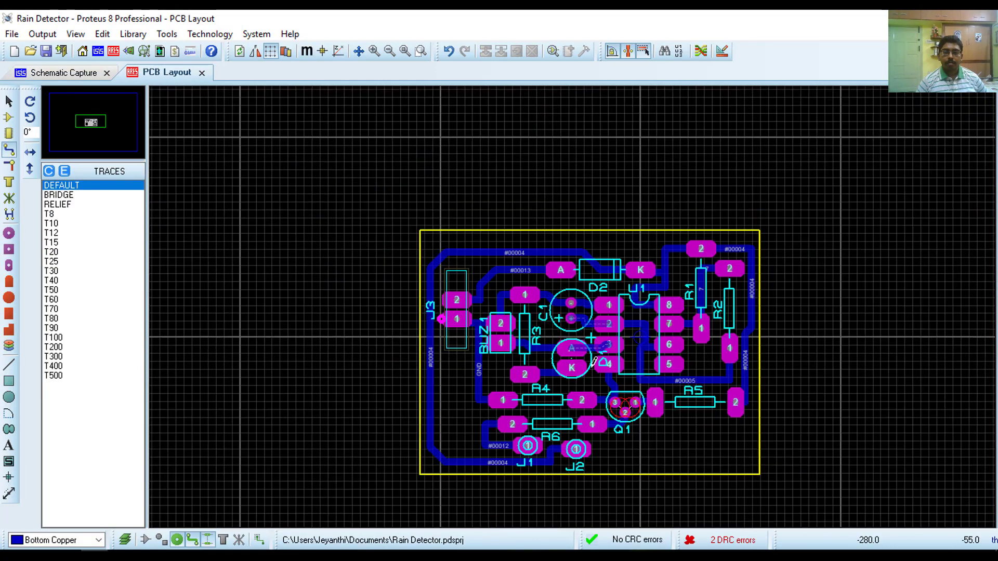
{"action": "scroll", "coordinate": [598, 383], "scroll_direction": "up", "scroll_amount": 1}
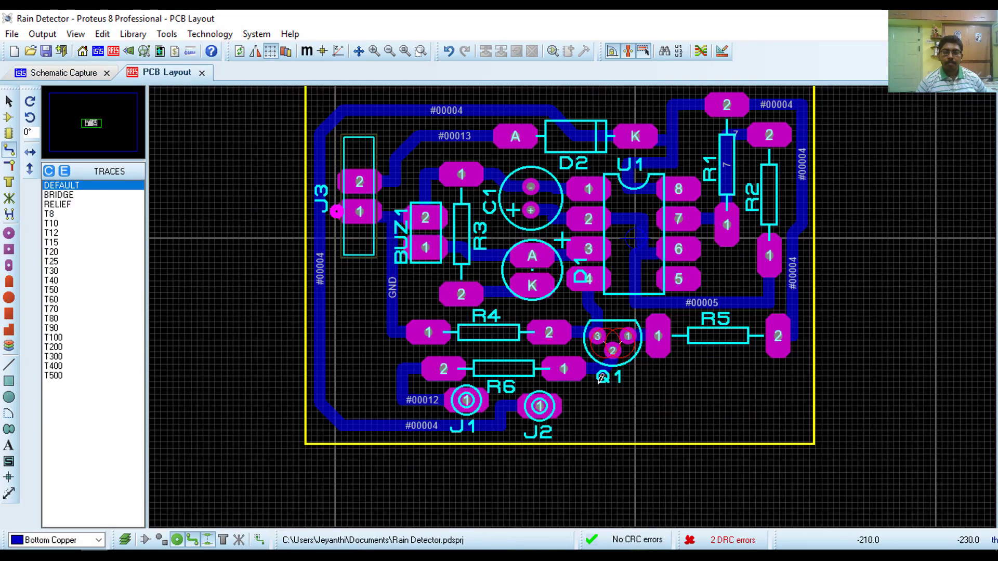
{"action": "left_click", "coordinate": [46, 52]}
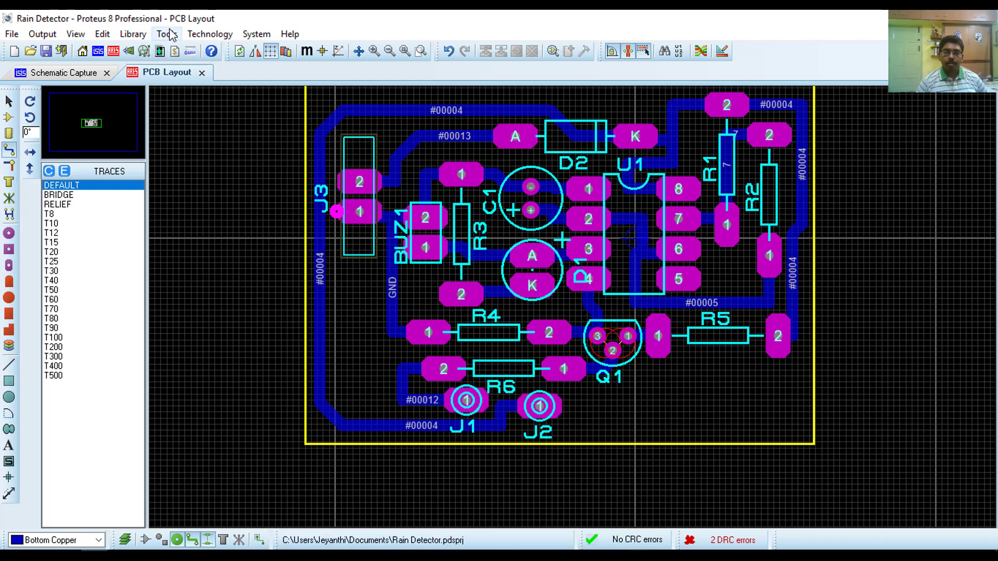
Generate a power plane for the GND=POWER net on Bottom Copper with the DEFAULT boundary and 25th edge clearance.
{"action": "left_click", "coordinate": [167, 33]}
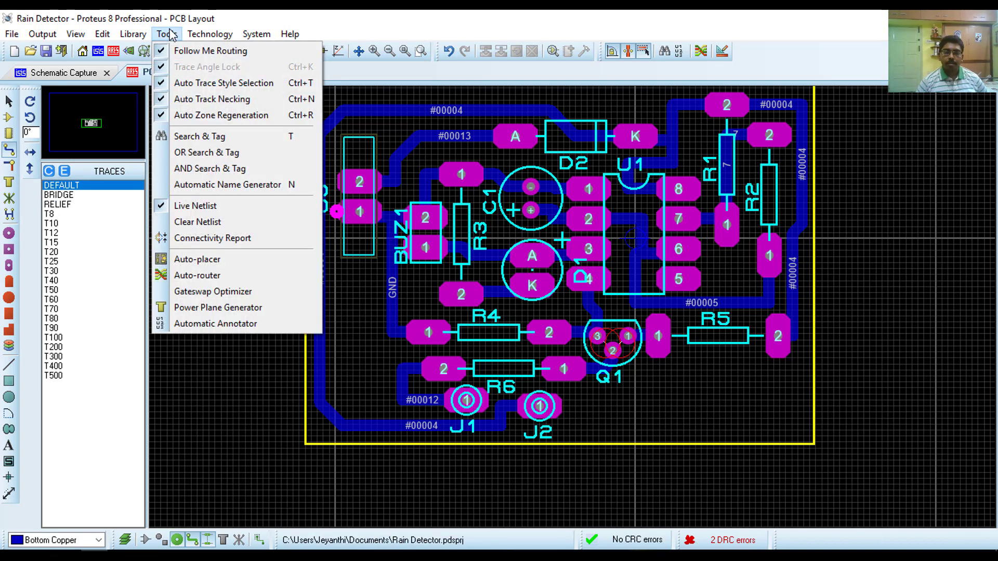
{"action": "left_click", "coordinate": [208, 308]}
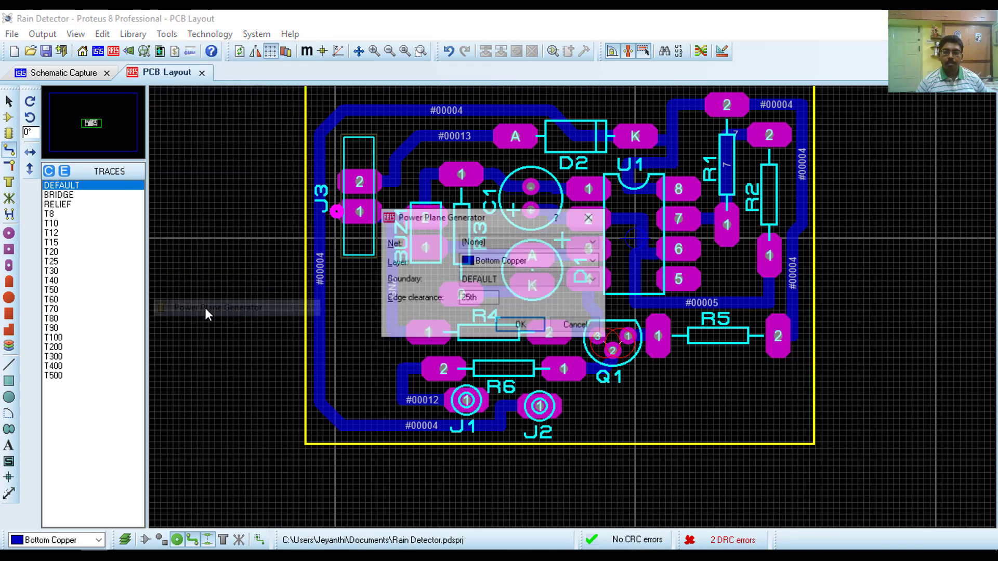
{"action": "left_click", "coordinate": [487, 242]}
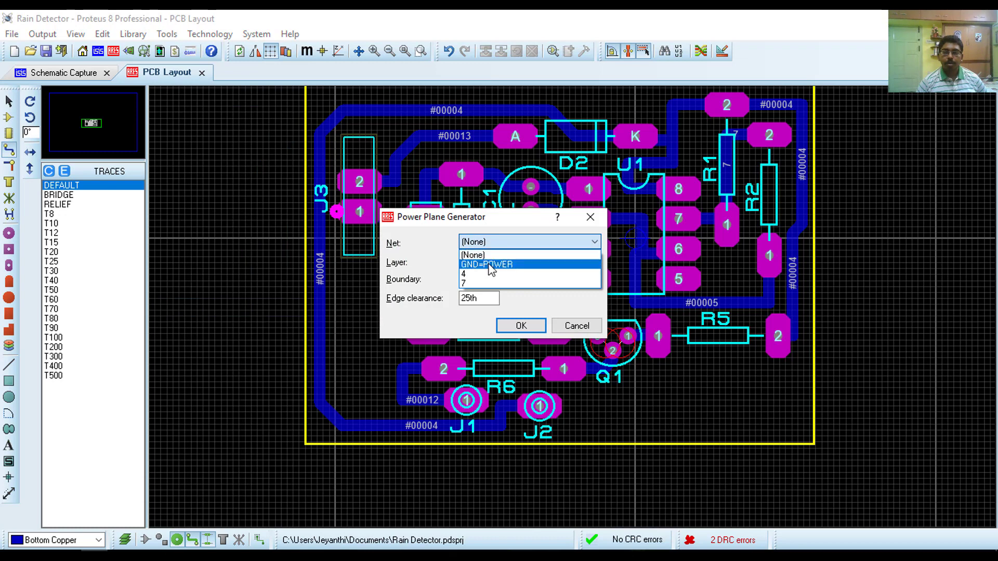
{"action": "left_click", "coordinate": [488, 265]}
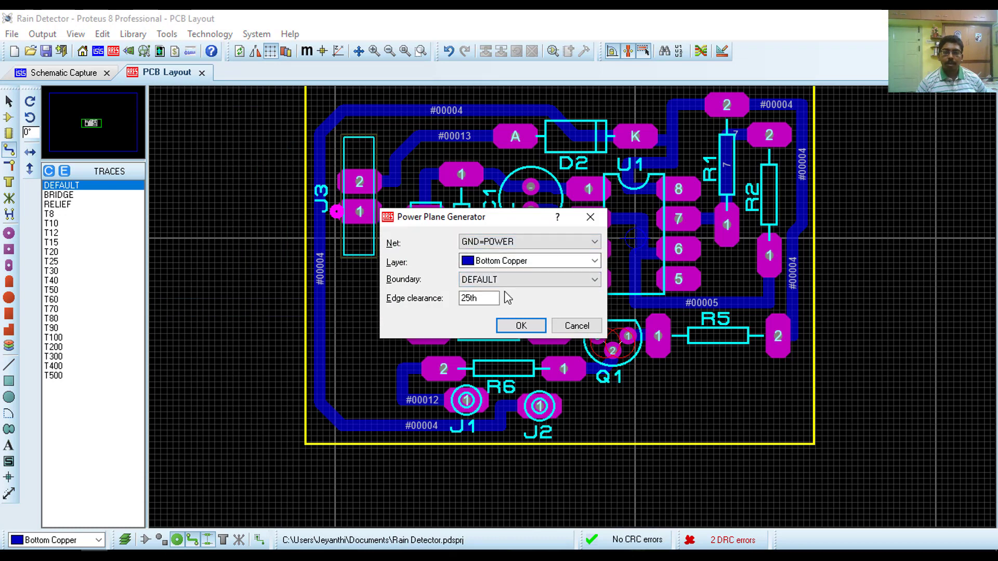
{"action": "left_click", "coordinate": [521, 325]}
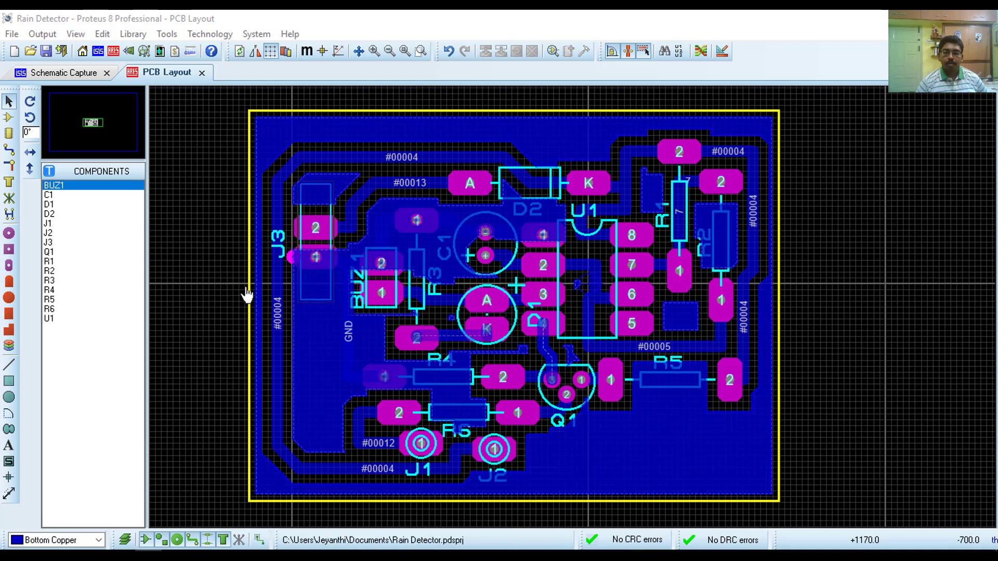
Set up the layout print to include only the Bottom Copper and Board Edge layers.
{"action": "left_click", "coordinate": [53, 35]}
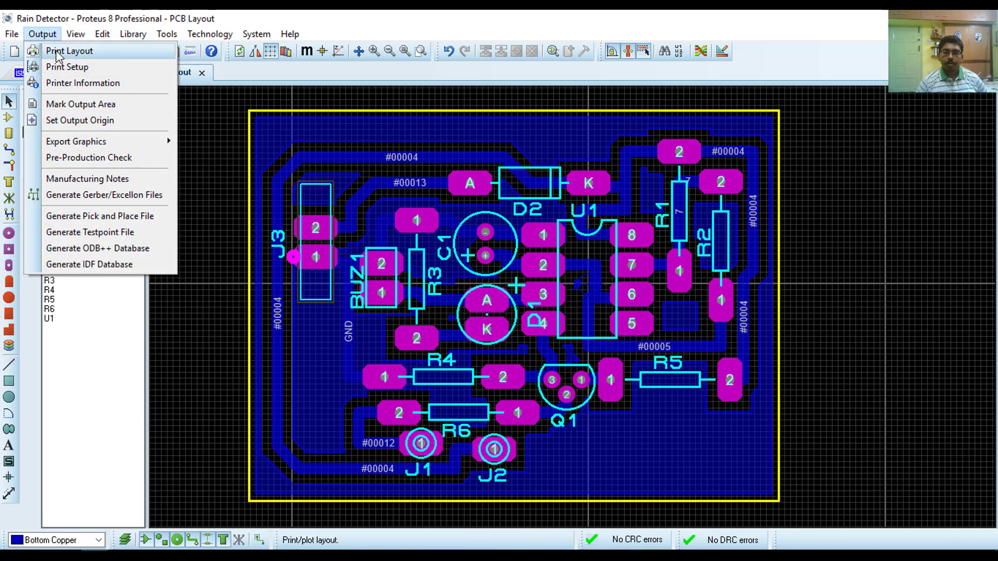
{"action": "left_click", "coordinate": [58, 51]}
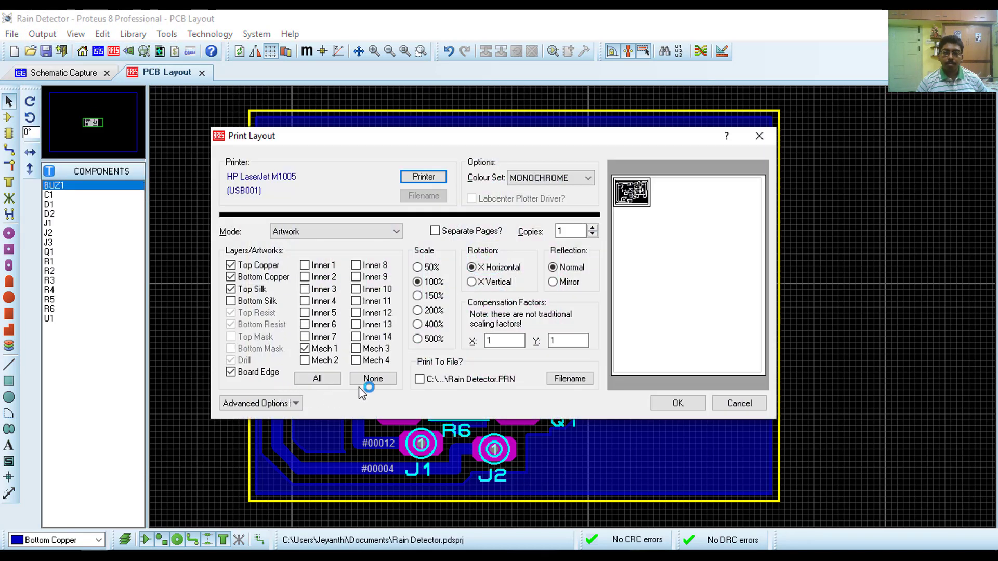
{"action": "left_click", "coordinate": [369, 379]}
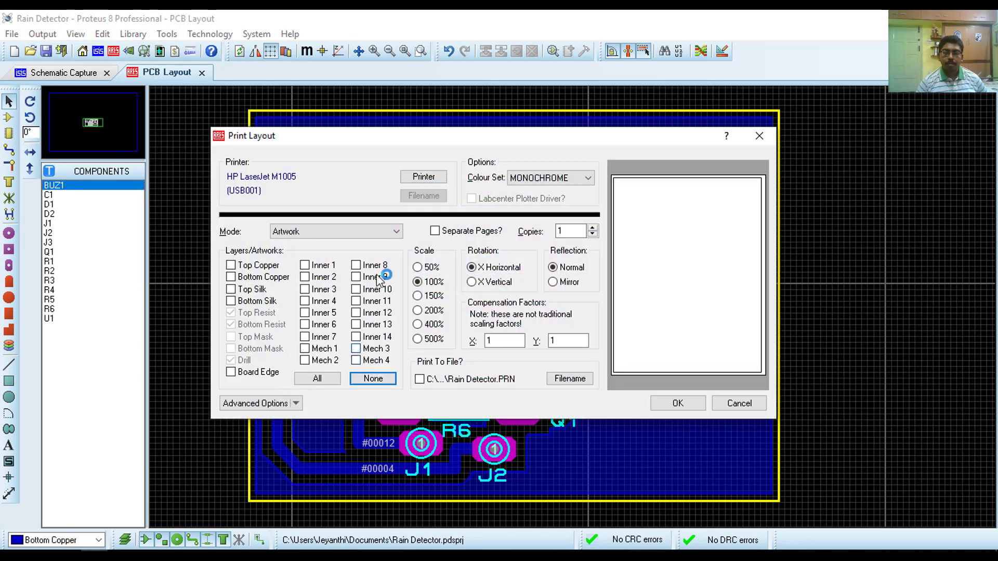
{"action": "left_click", "coordinate": [276, 279]}
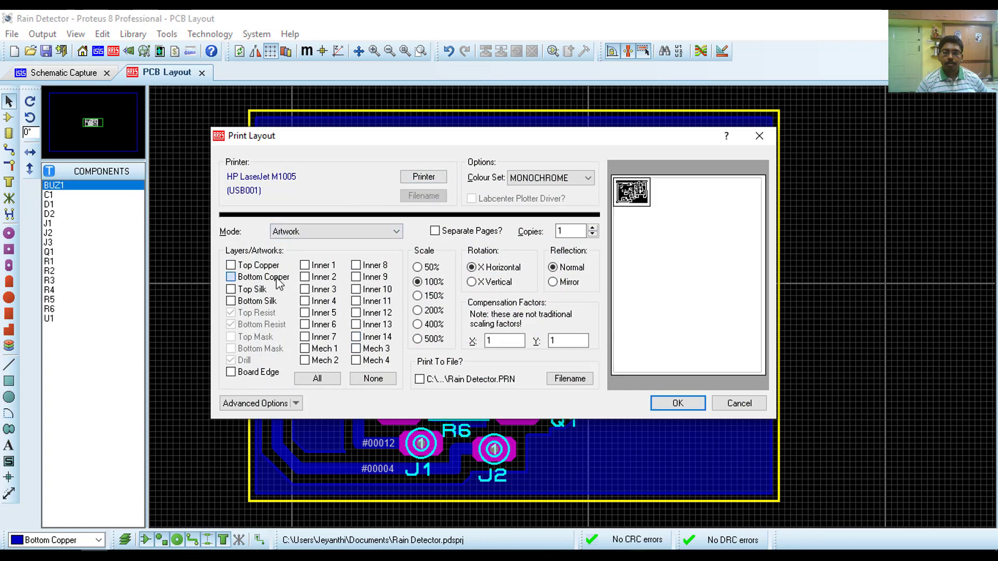
{"action": "left_click", "coordinate": [258, 378]}
Choose Microsoft Print to PDF as the printer with A4 paper.
{"action": "left_click", "coordinate": [415, 179]}
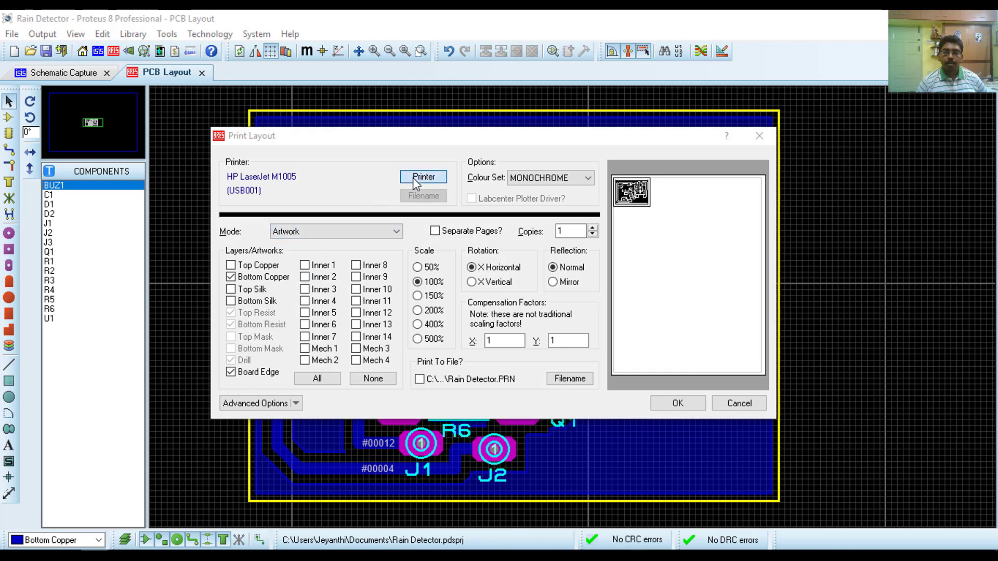
{"action": "left_click", "coordinate": [403, 230]}
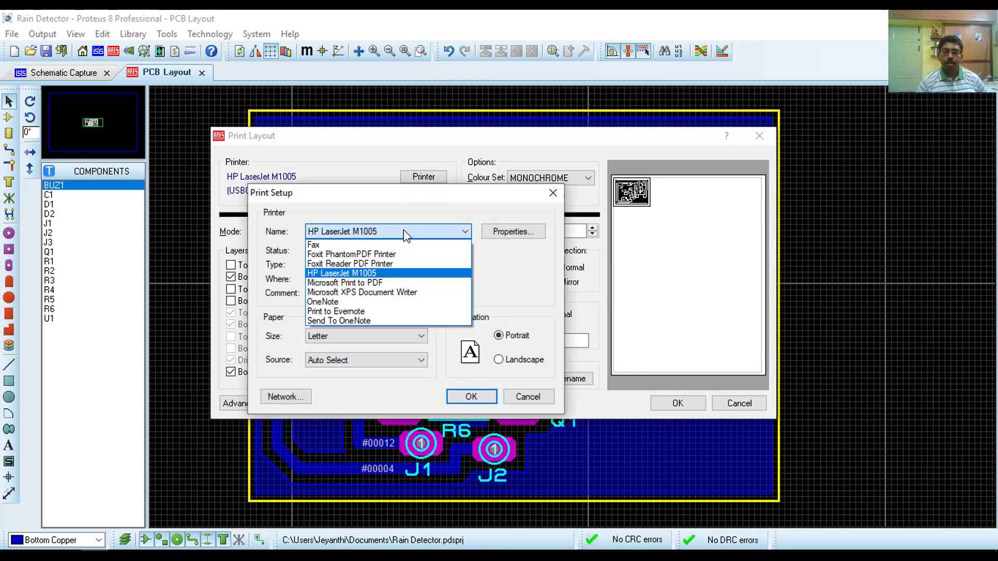
{"action": "left_click", "coordinate": [380, 283]}
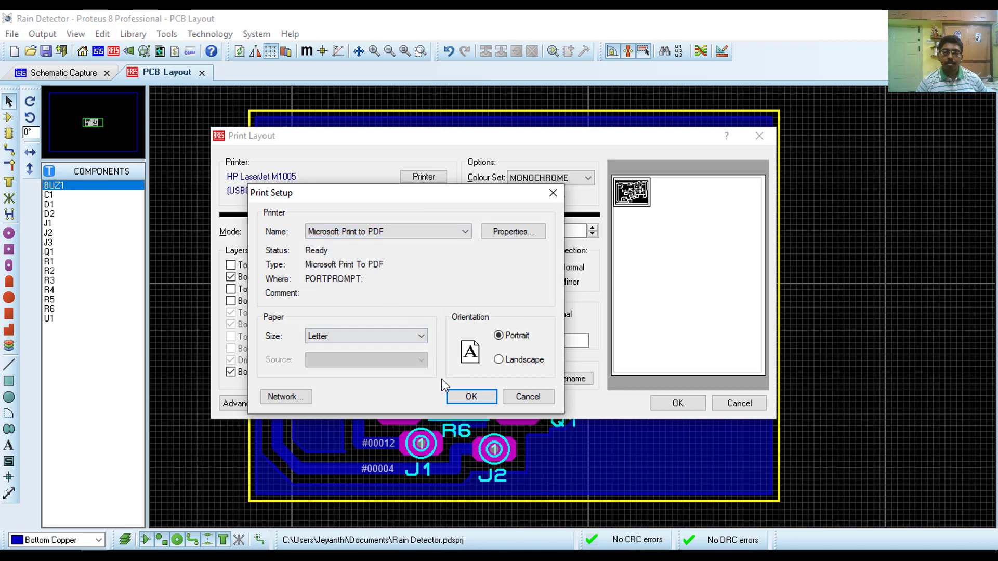
{"action": "left_click", "coordinate": [396, 336]}
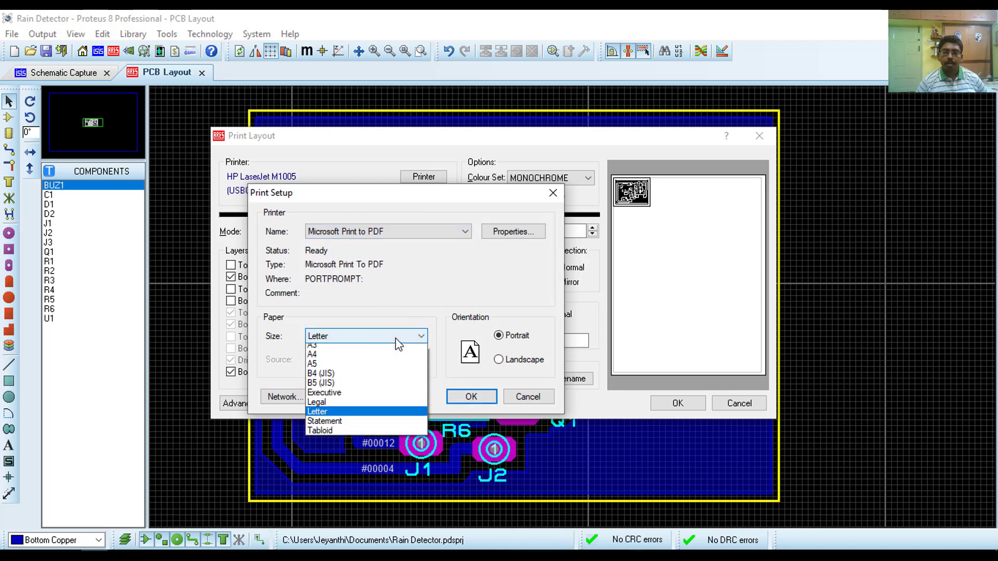
{"action": "left_click", "coordinate": [357, 359]}
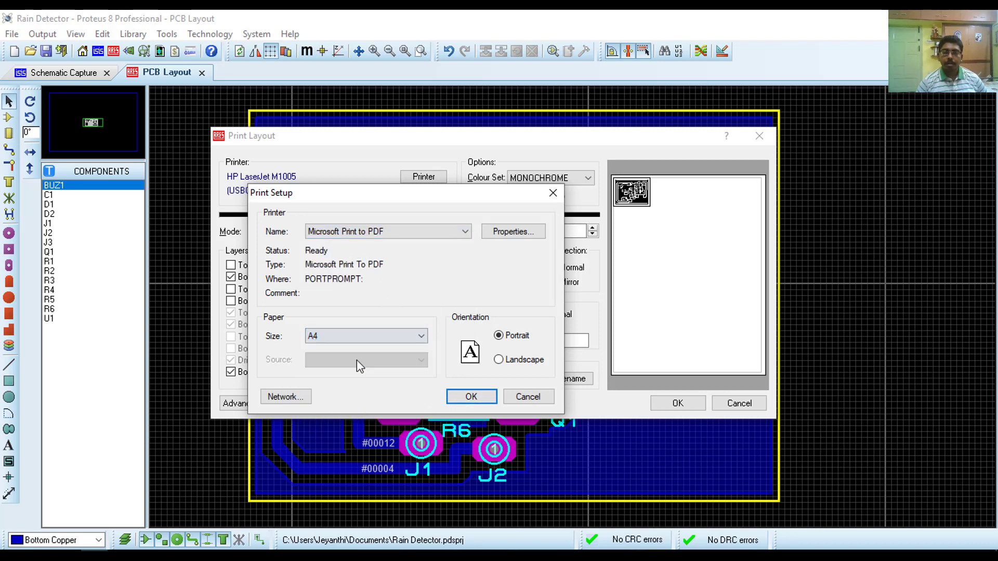
{"action": "left_click", "coordinate": [470, 397]}
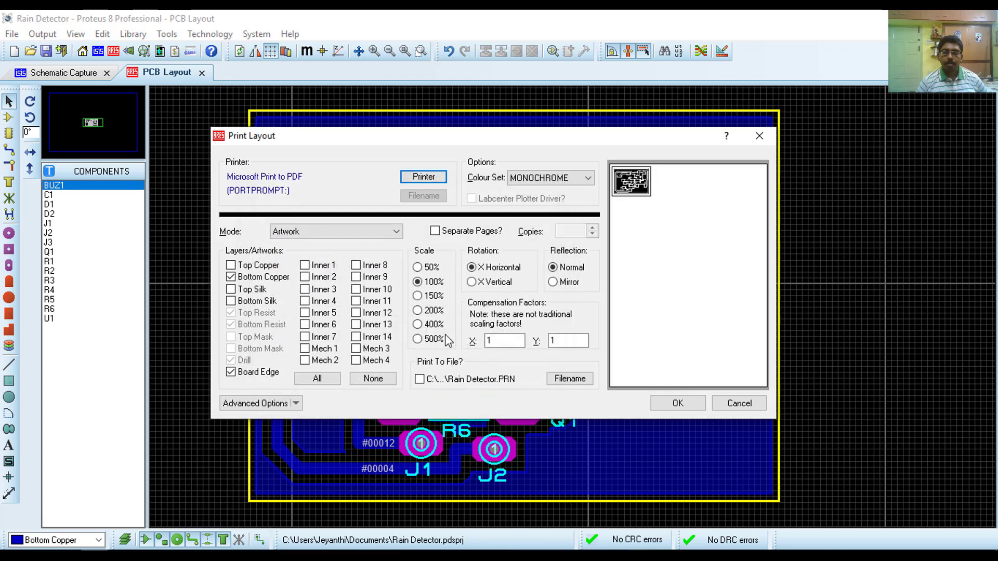
Print the layout to a PDF file named rain on the Desktop.
{"action": "left_click", "coordinate": [670, 409]}
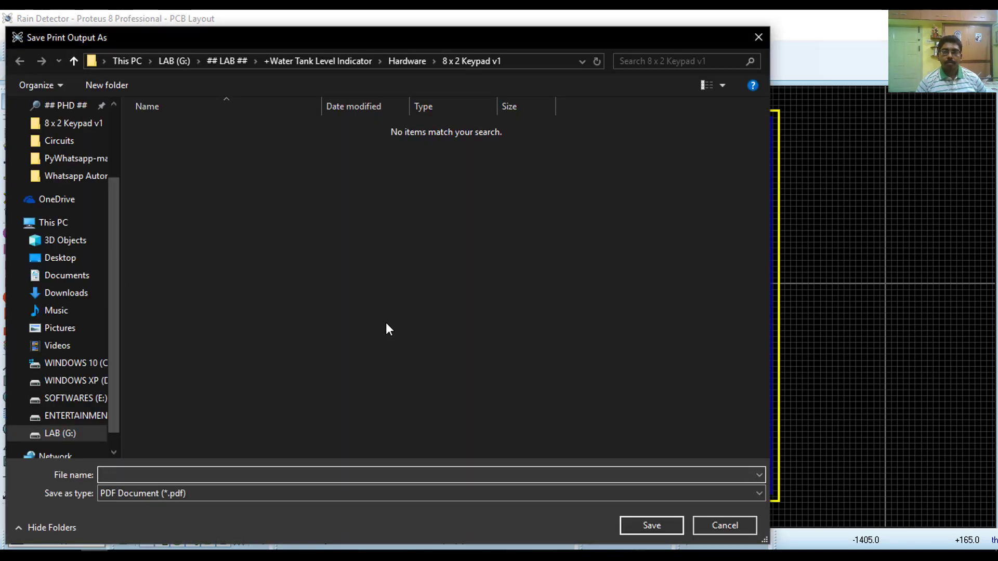
{"action": "scroll", "coordinate": [107, 262], "scroll_direction": "up", "scroll_amount": 2}
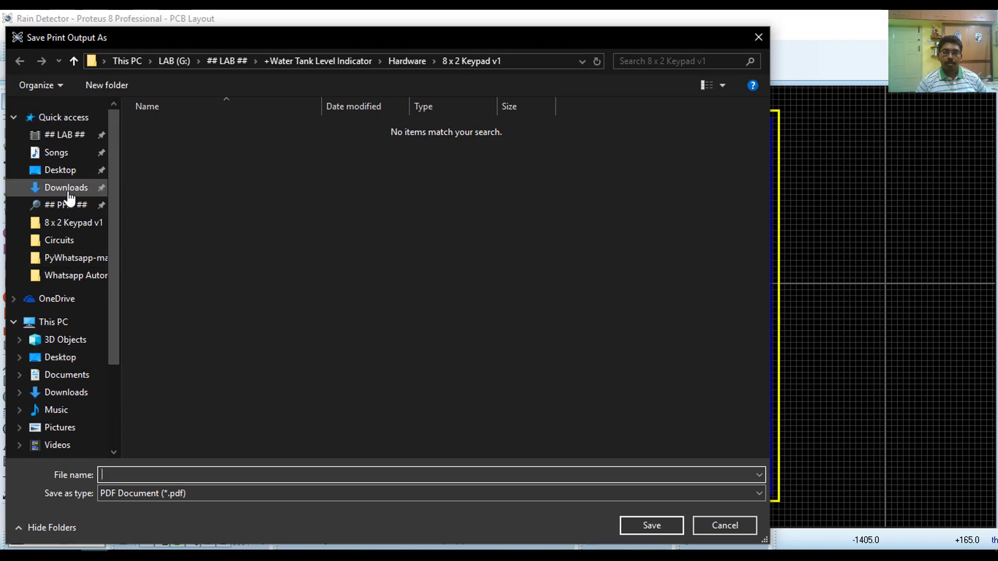
{"action": "left_click", "coordinate": [65, 170]}
{"action": "left_click", "coordinate": [130, 473]}
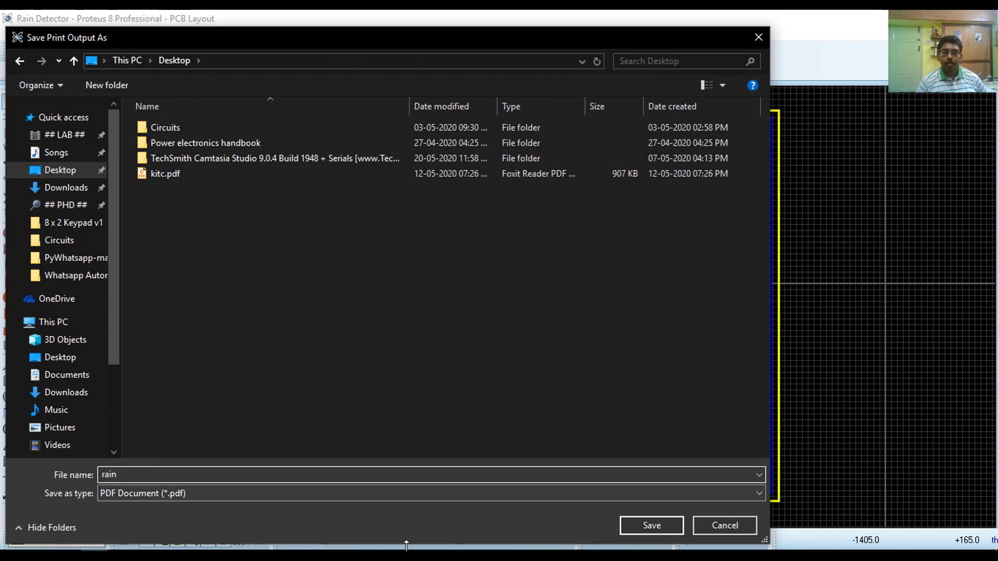
{"action": "left_click", "coordinate": [653, 524]}
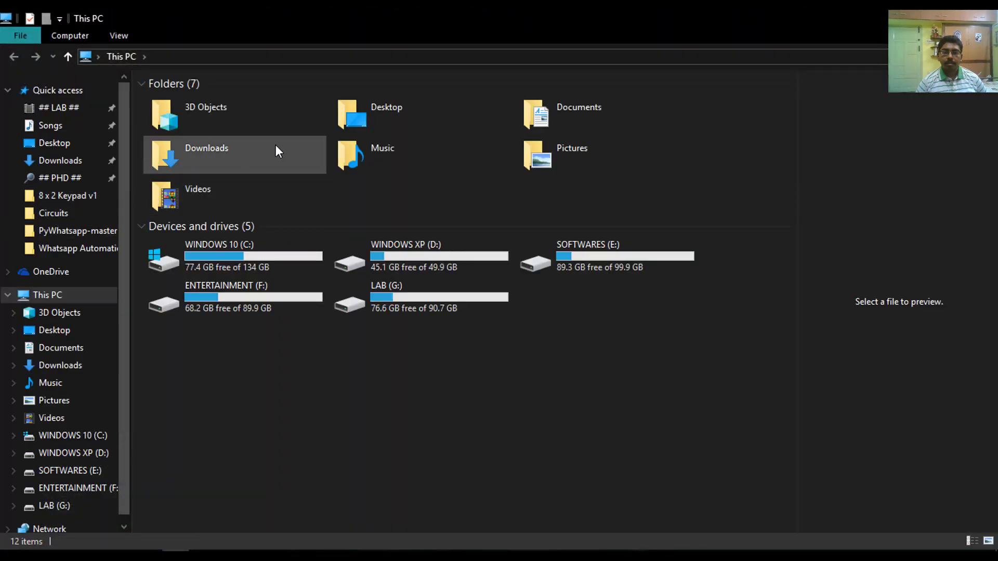
Open rain.pdf from the Desktop folder in File Explorer to inspect the printed layout.
{"action": "double_click", "coordinate": [373, 116]}
{"action": "double_click", "coordinate": [223, 157]}
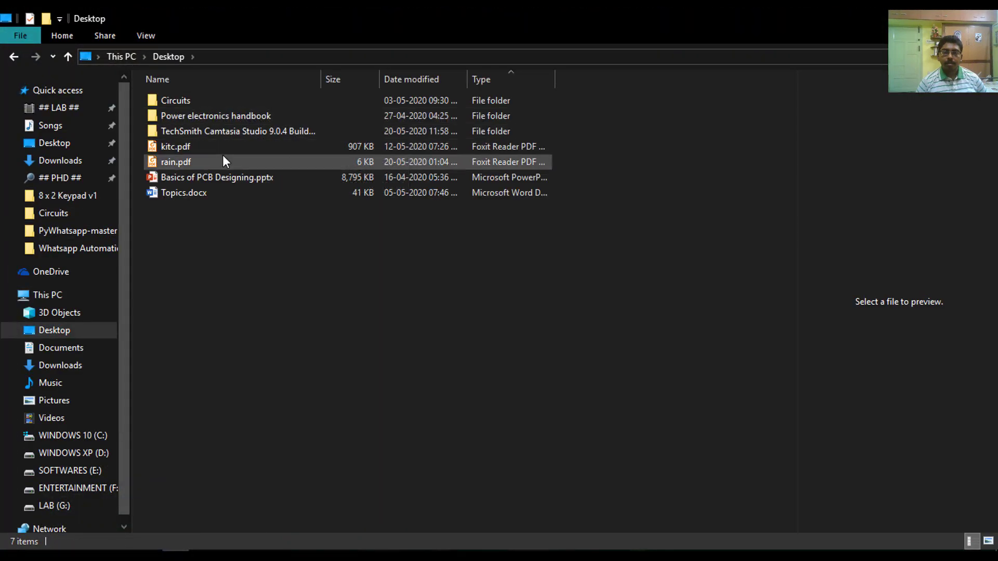